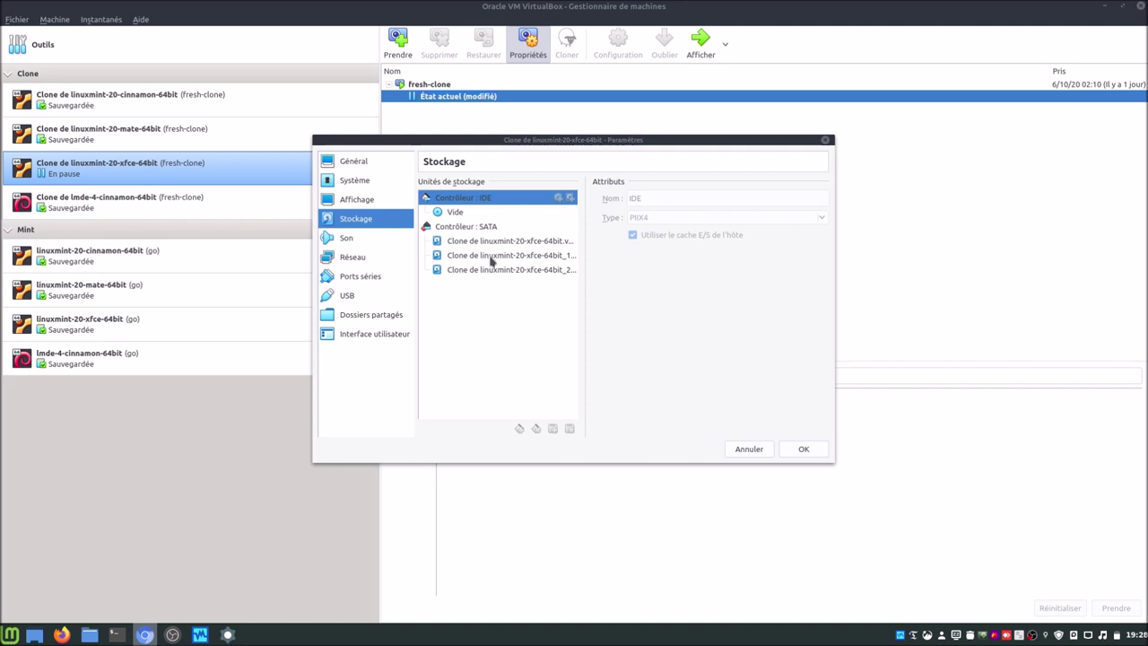
Step: Inspect the second 320 GiB virtual disk, then log in to the Linux Mint clone VM with its password
drag(492, 259, 507, 275)
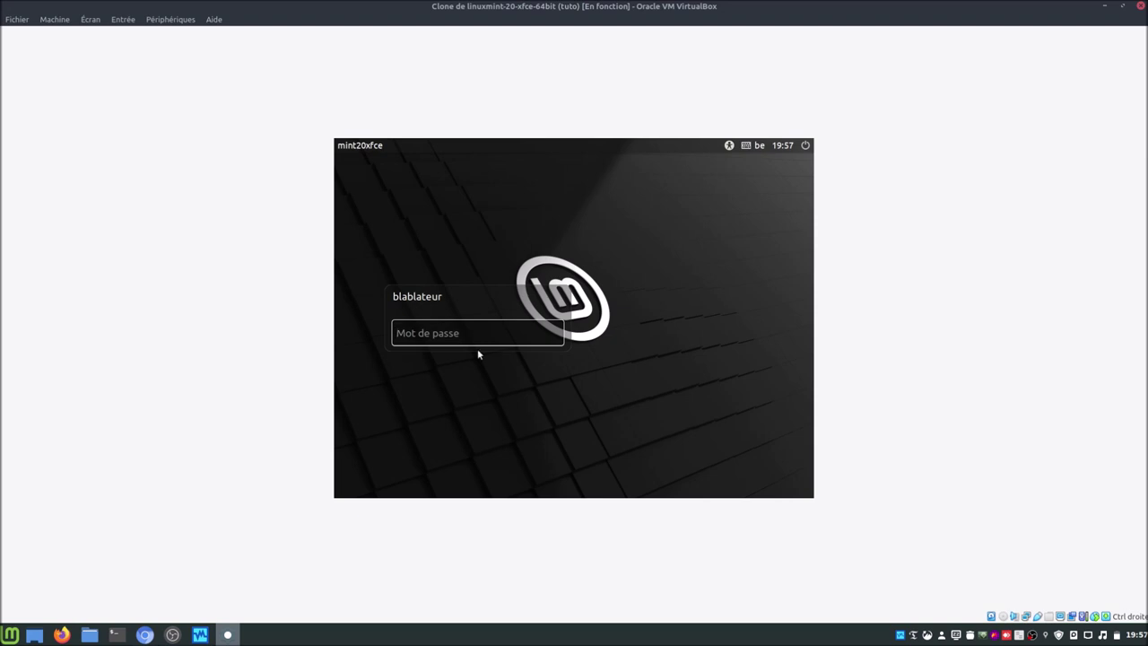
text(••••••)
key(Return)
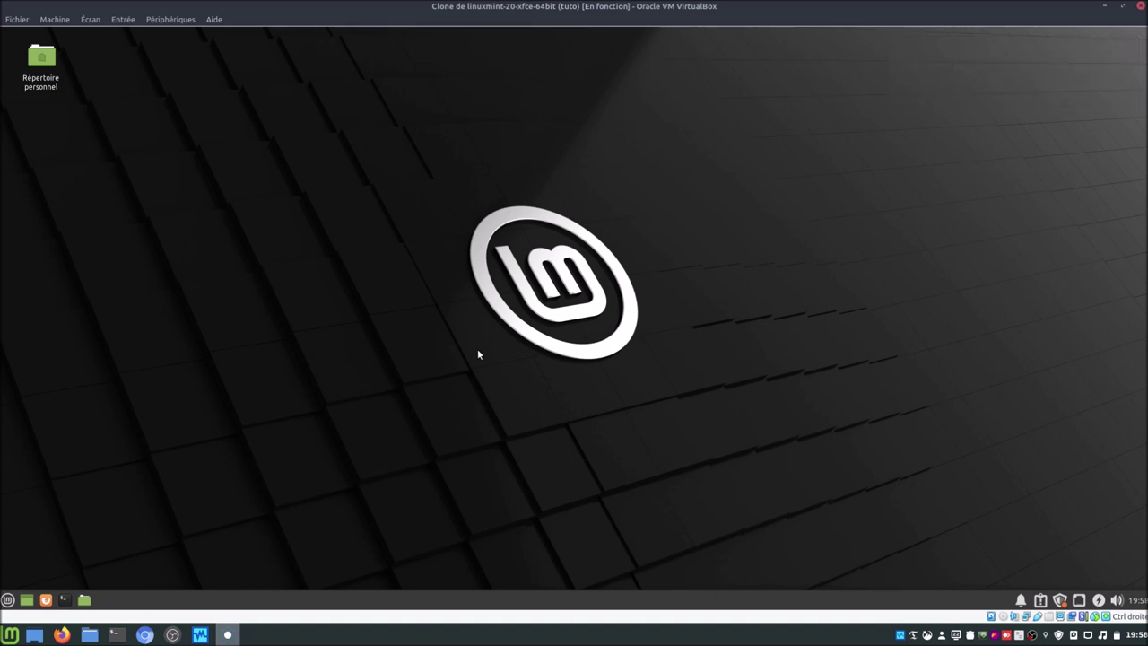
Step: Browse the filesystem root in Thunar (11,1 GiB free of 19,1 GiB), then close it
click(85, 599)
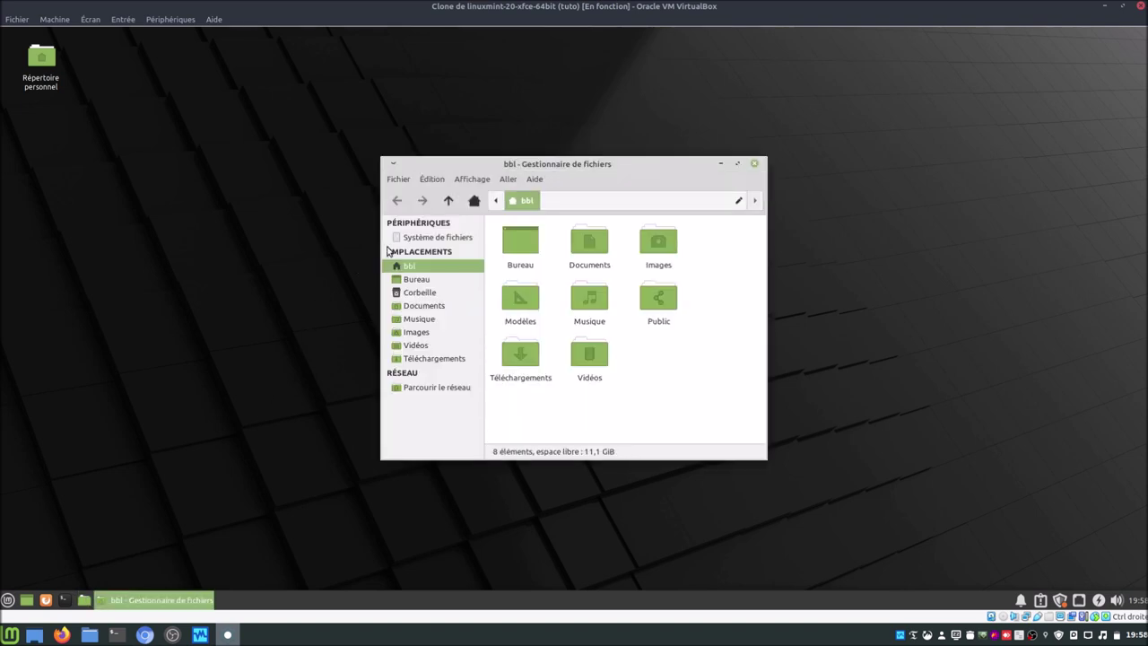
click(448, 238)
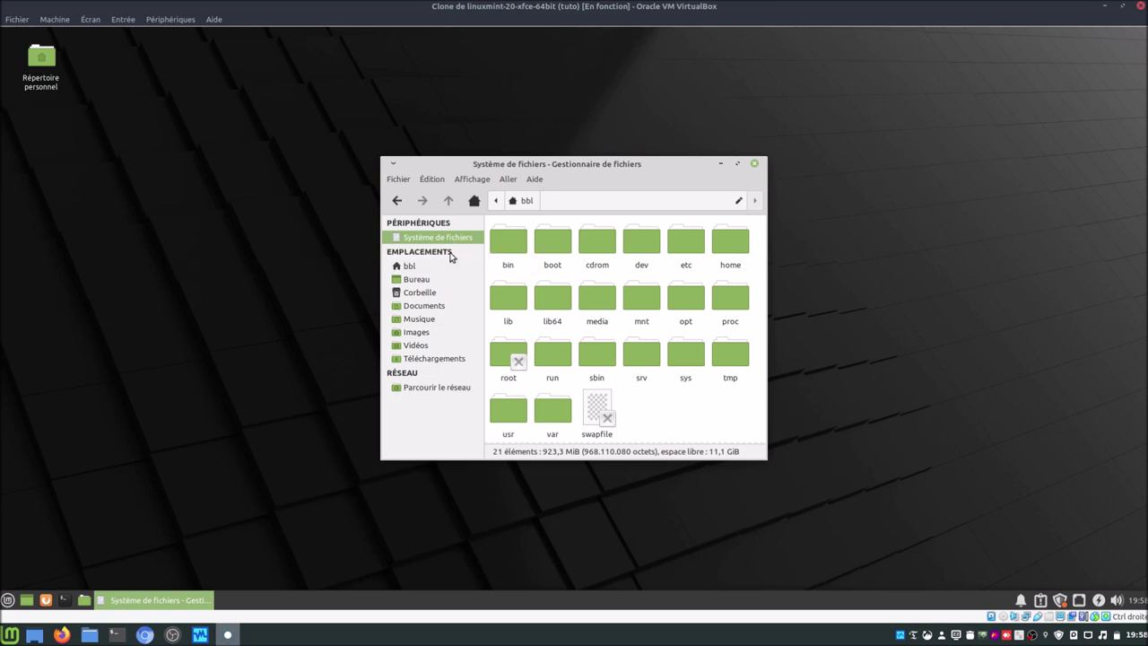
click(755, 165)
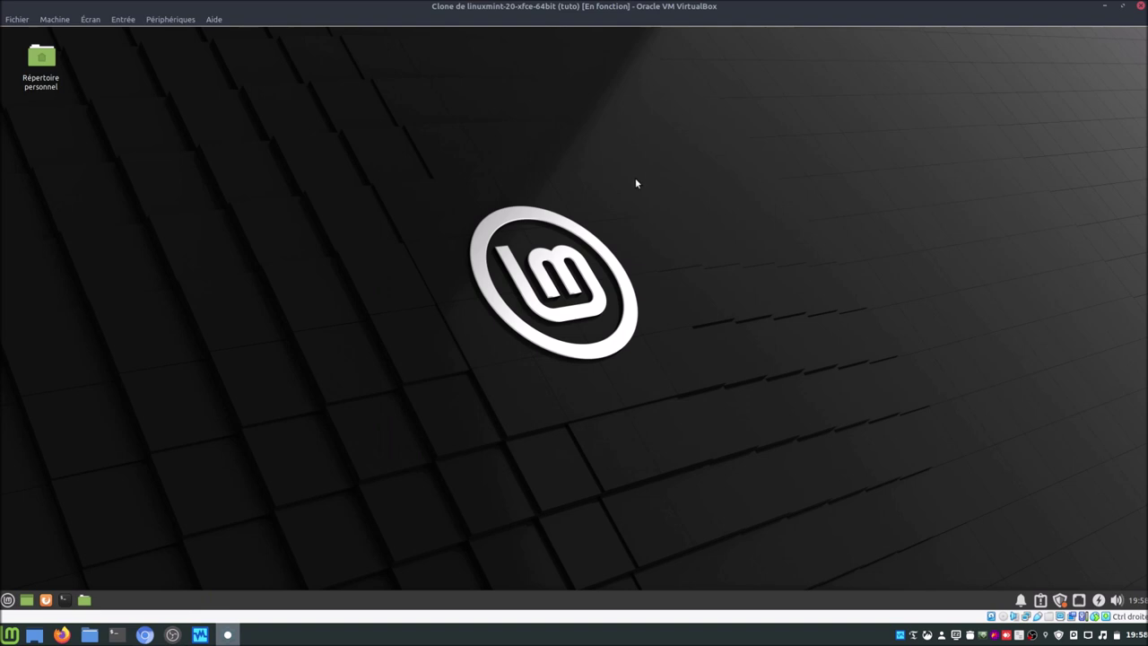
key(super)
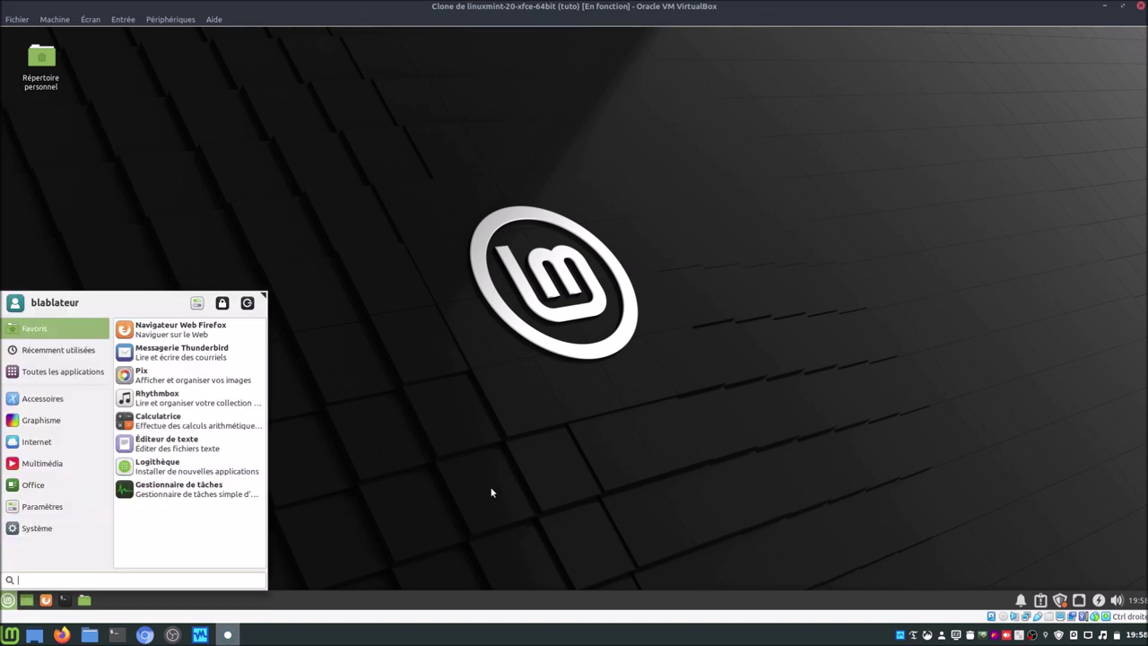
Step: Refresh the package lists in a terminal with sudo apt update
click(491, 492)
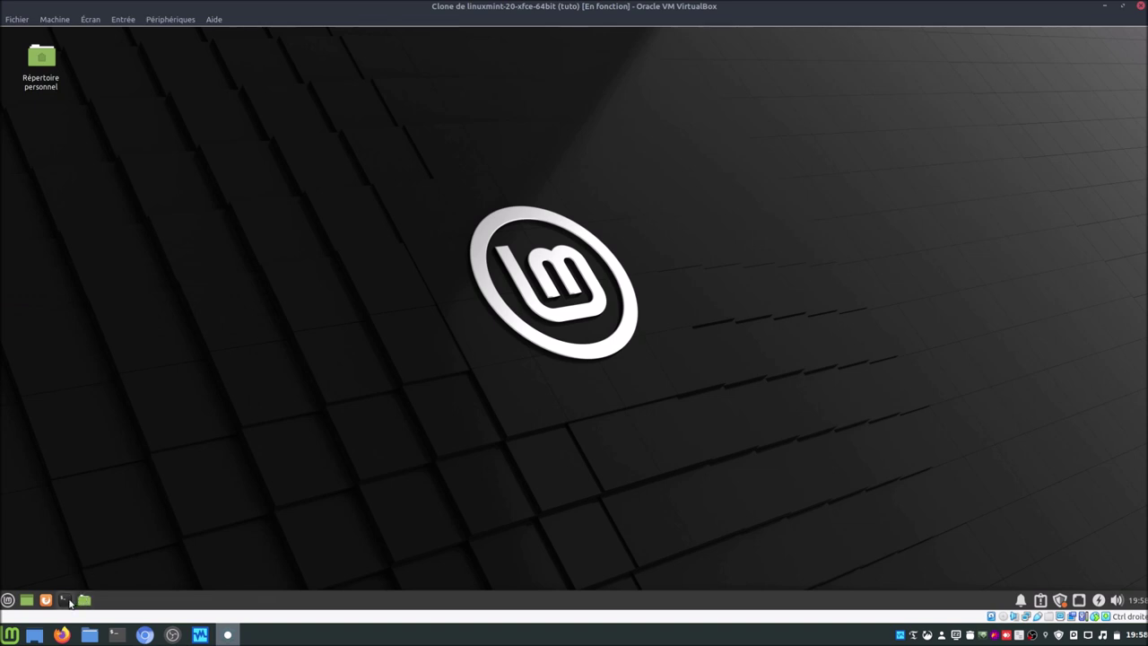
click(63, 598)
text(sudo)
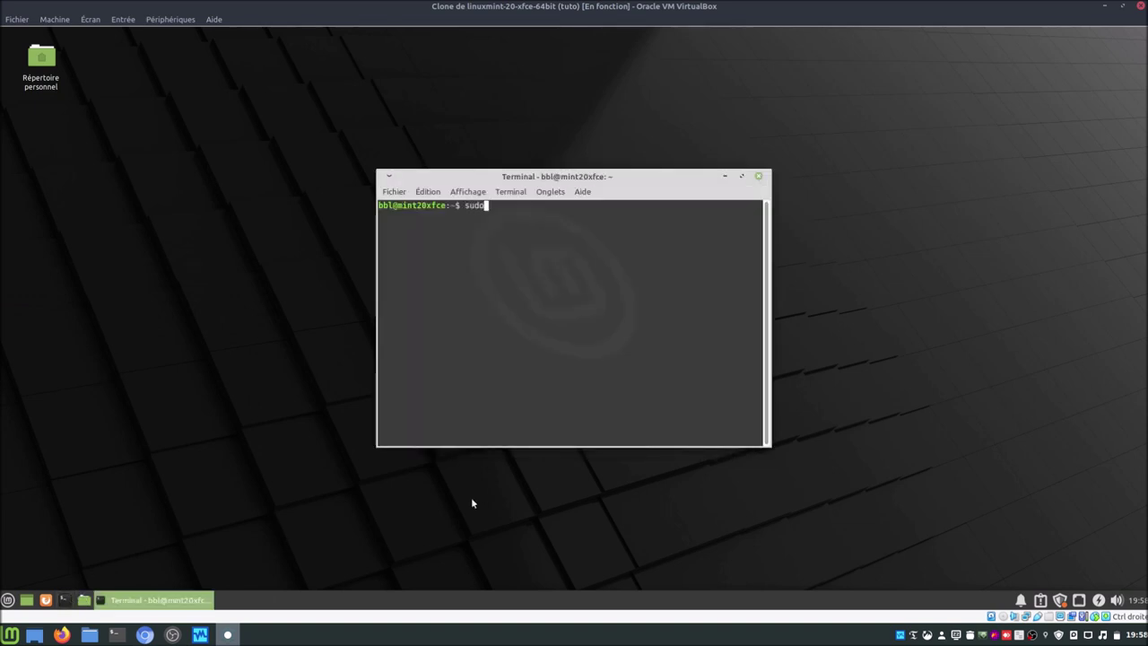
text( apt update)
key(Return)
text(*****)
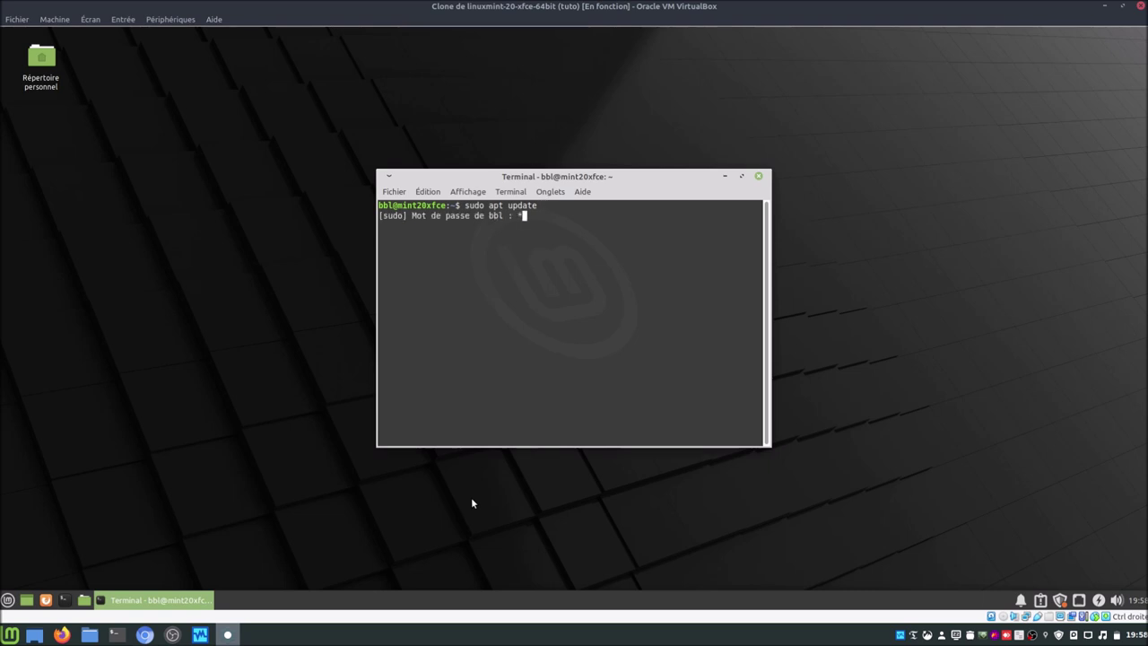
key(Return)
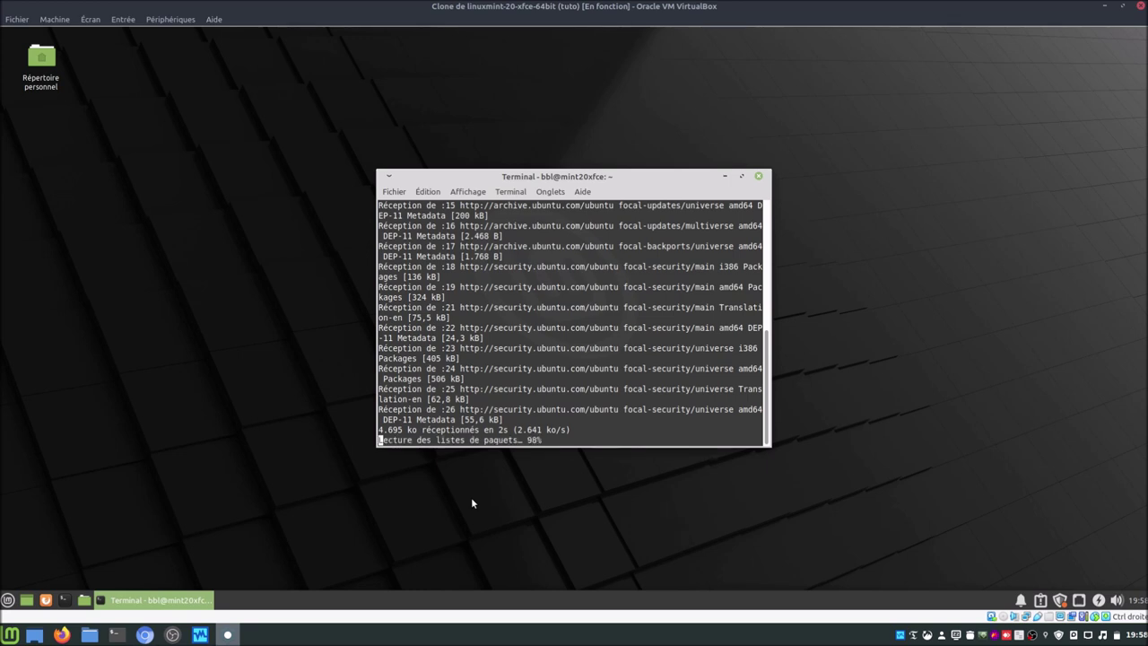
Step: Install GParted with sudo apt install gparted, confirming the package installation
text(sudo)
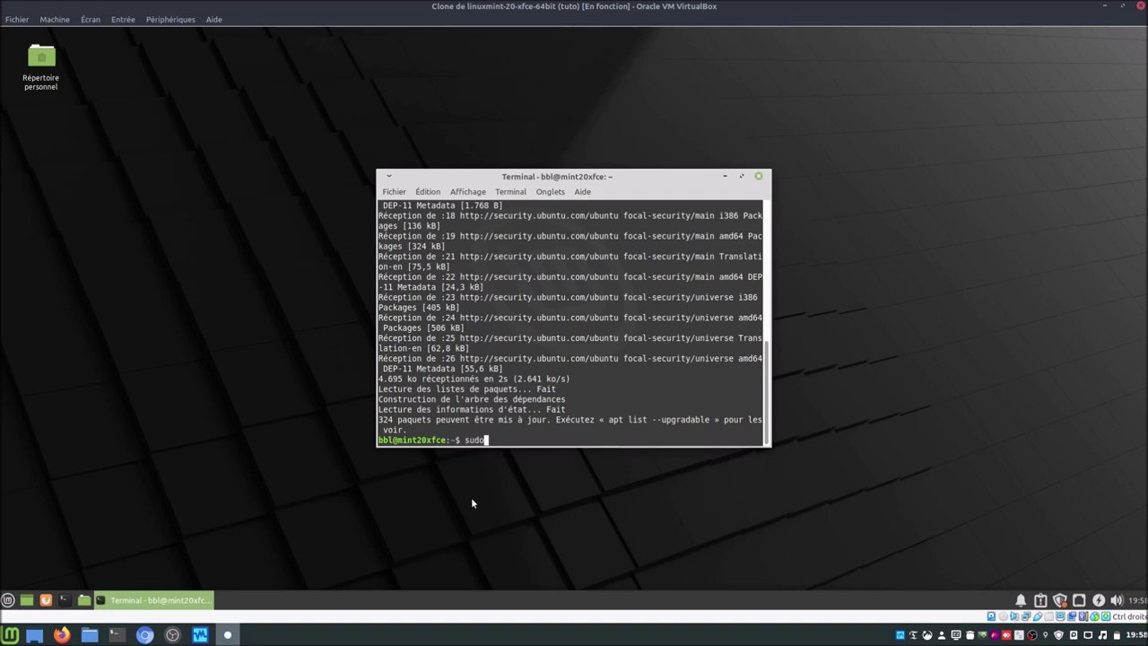
text( apt install gparted)
key(Return)
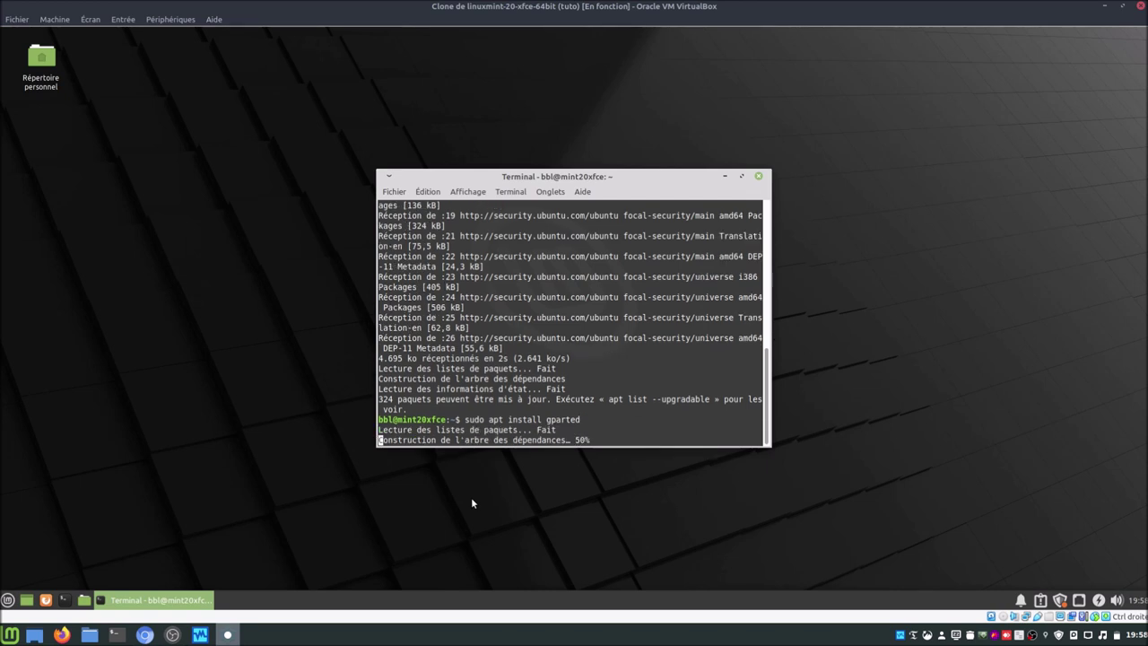
key(Return)
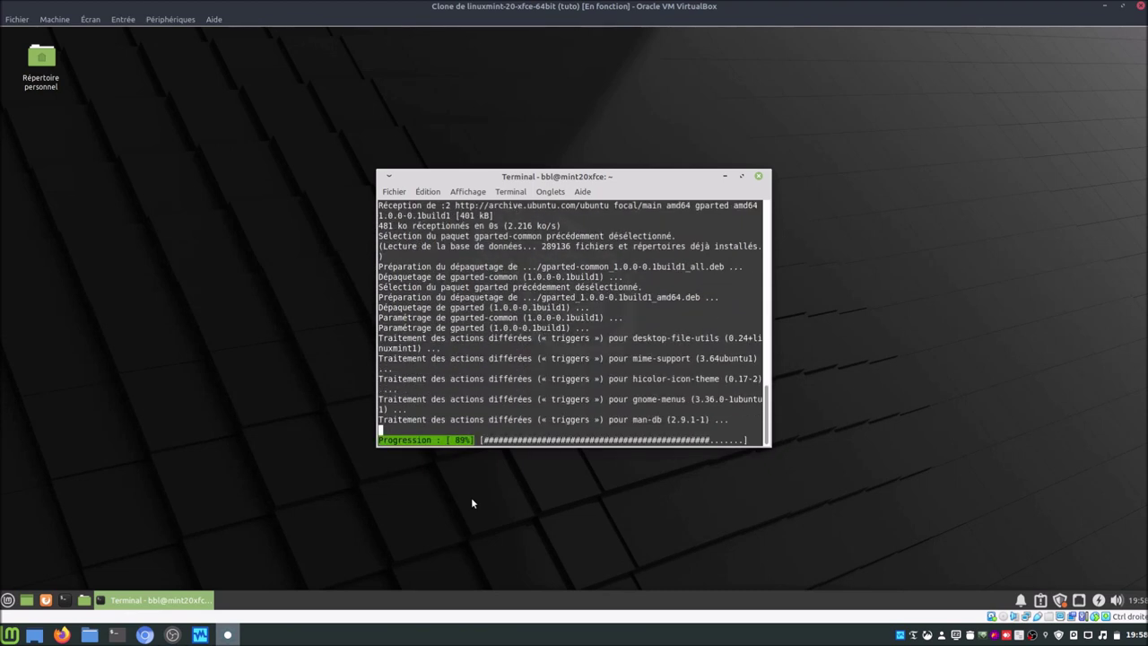
click(7, 599)
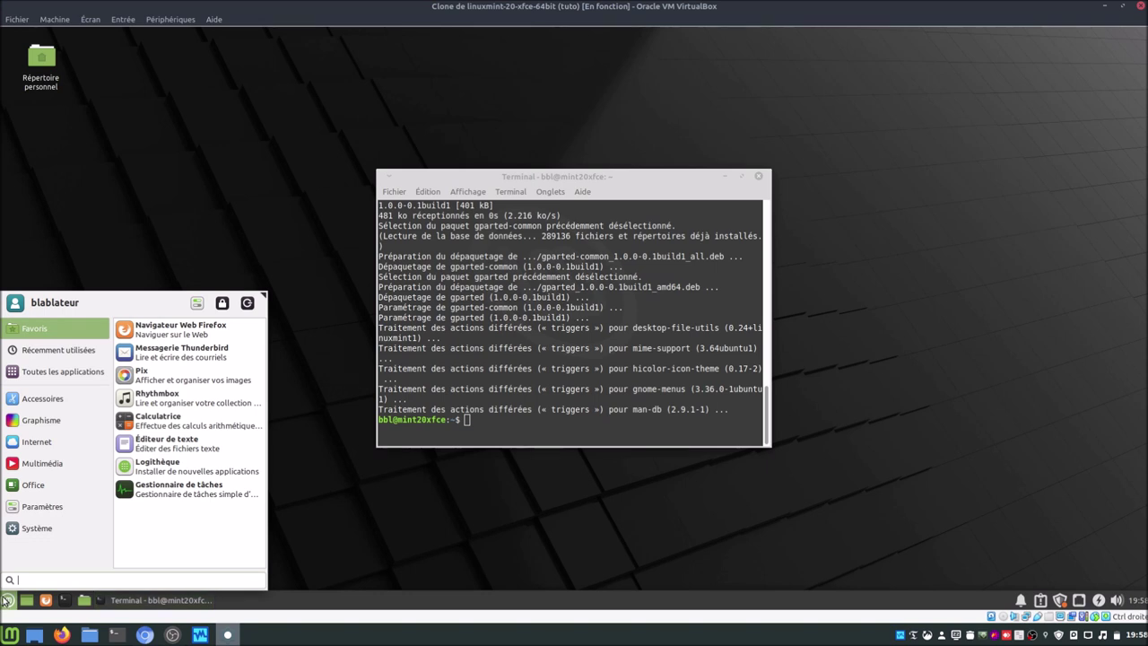
Step: Launch GParted from the menu search and authenticate to run it as root
text(gparted)
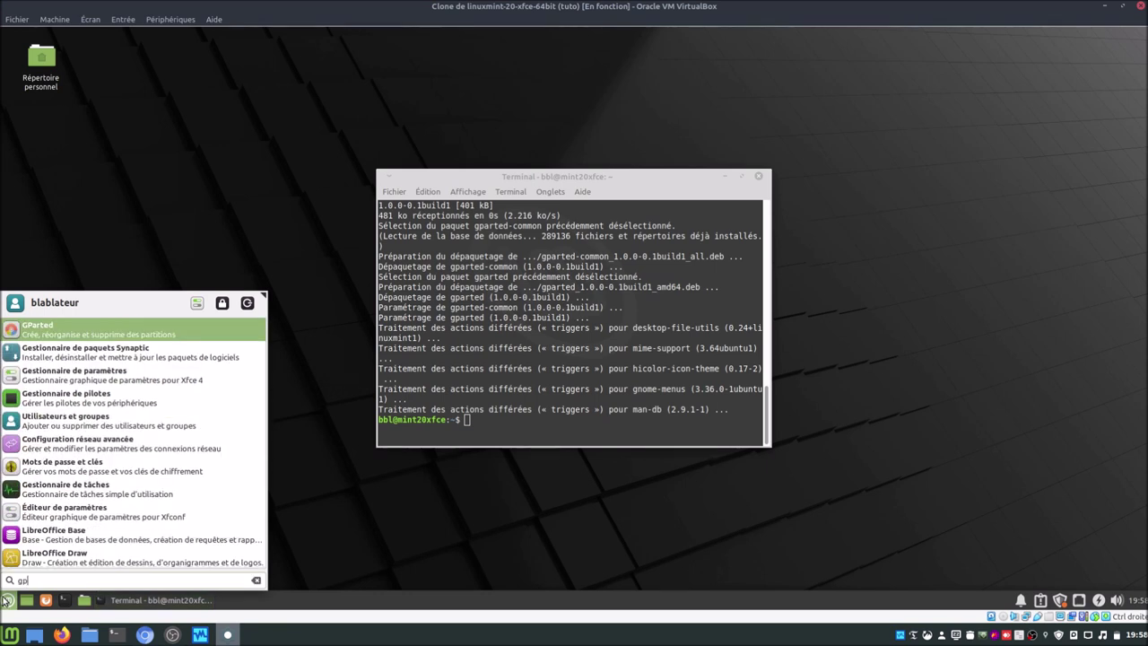
key(Return)
text(******)
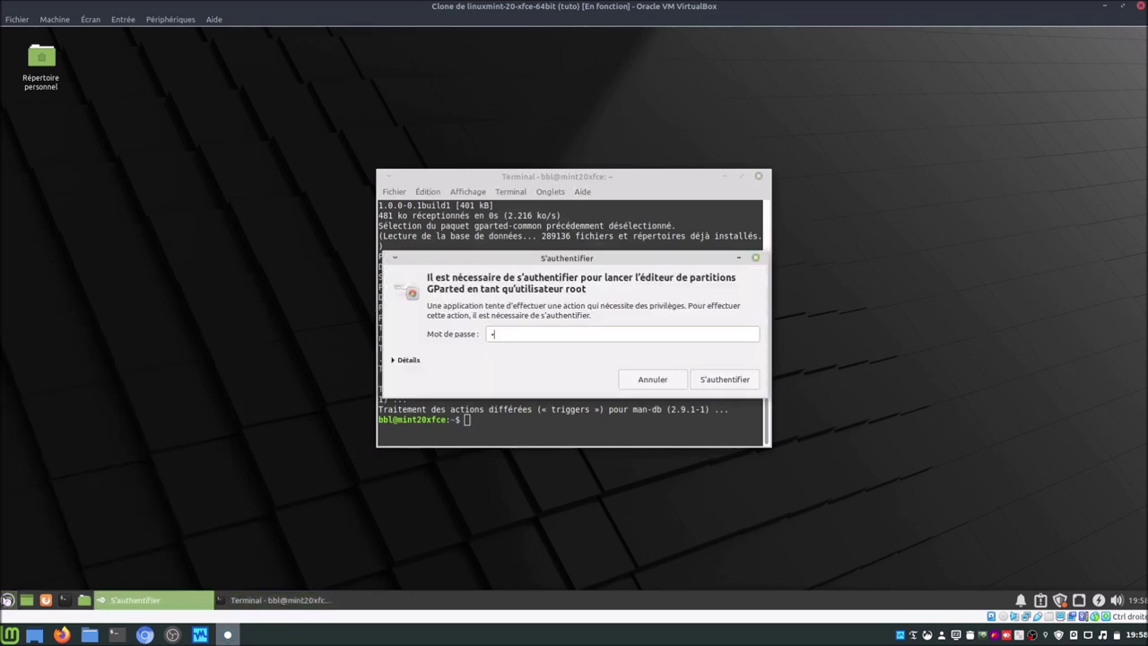
key(Return)
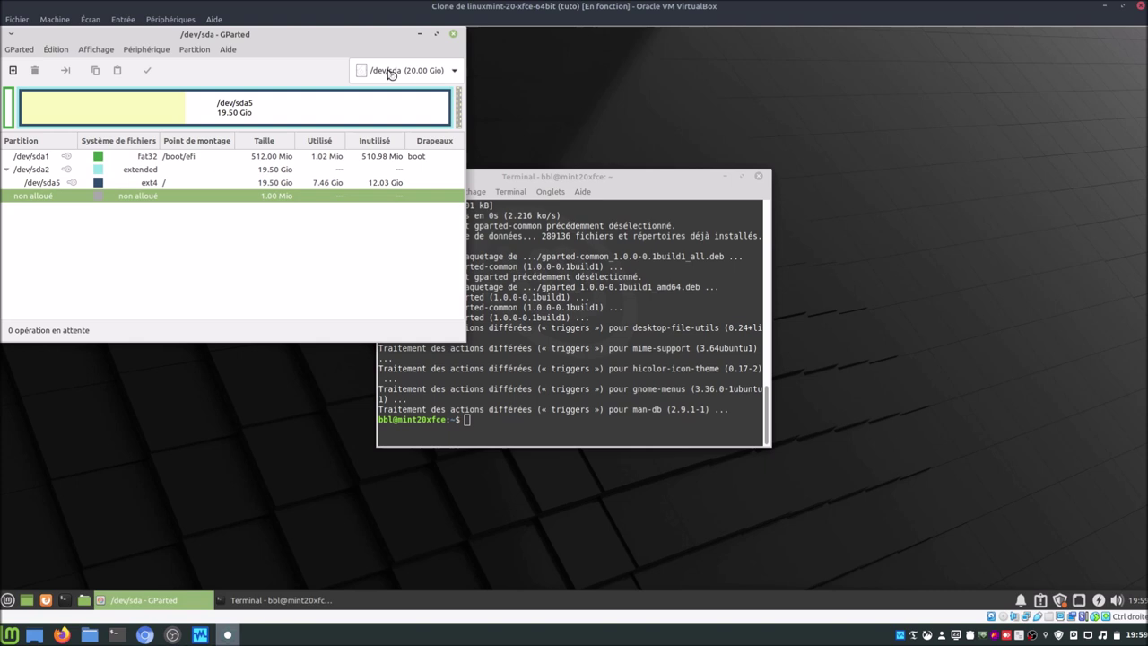
Step: Switch GParted's device view to the unallocated 320 GiB disk /dev/sdb
click(390, 73)
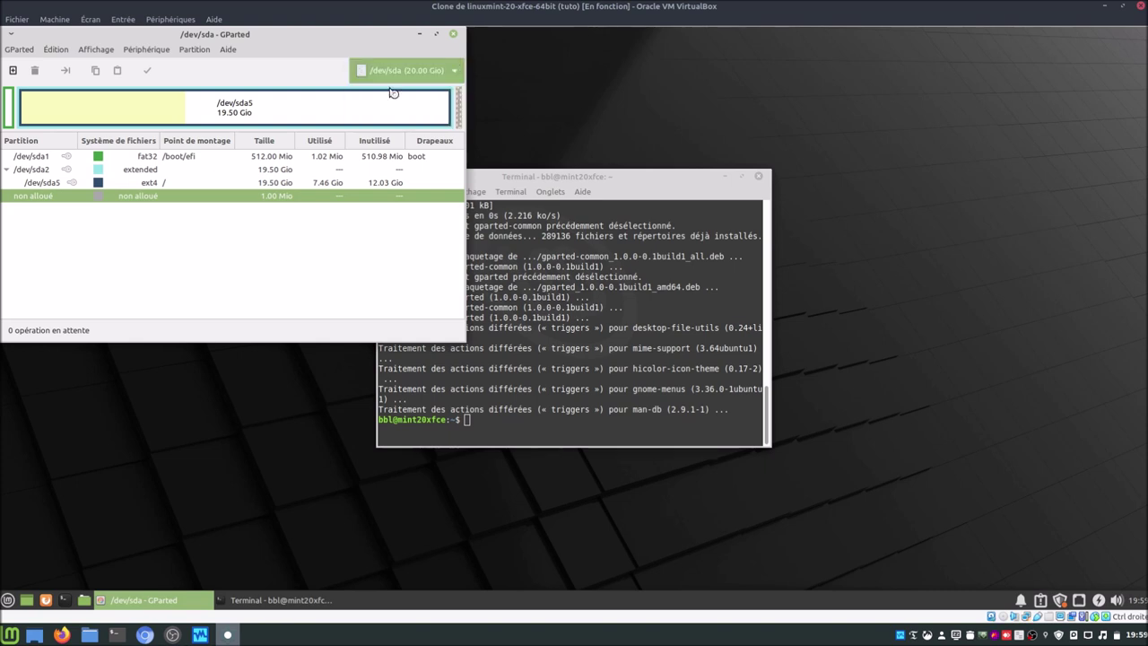
click(393, 92)
click(392, 74)
click(394, 93)
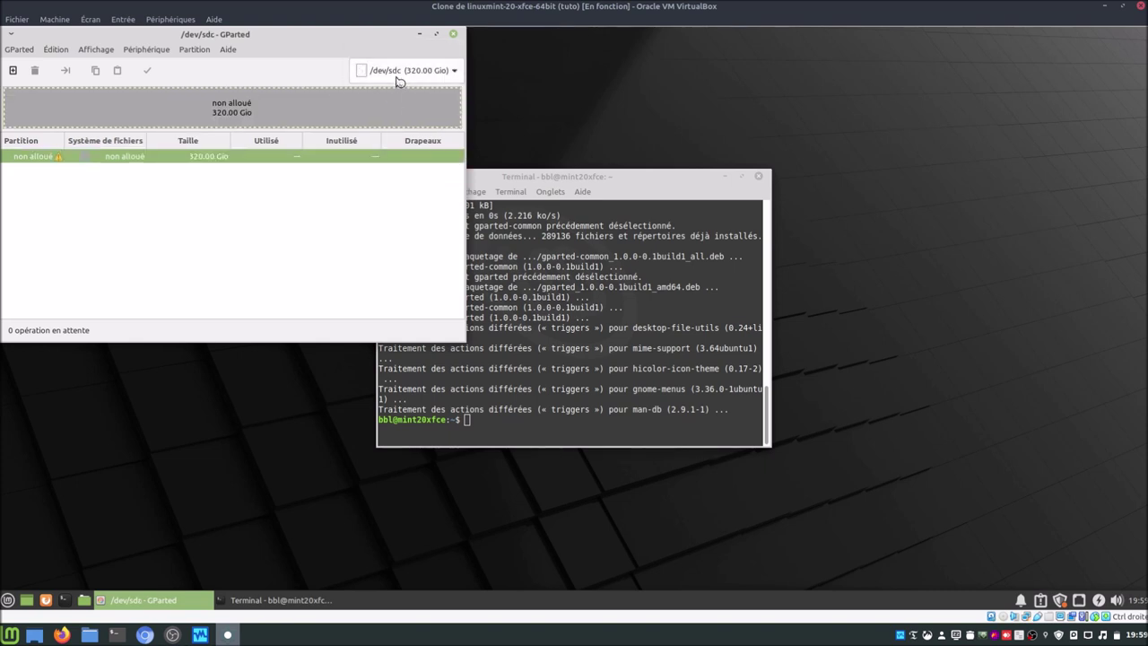
click(401, 72)
click(402, 52)
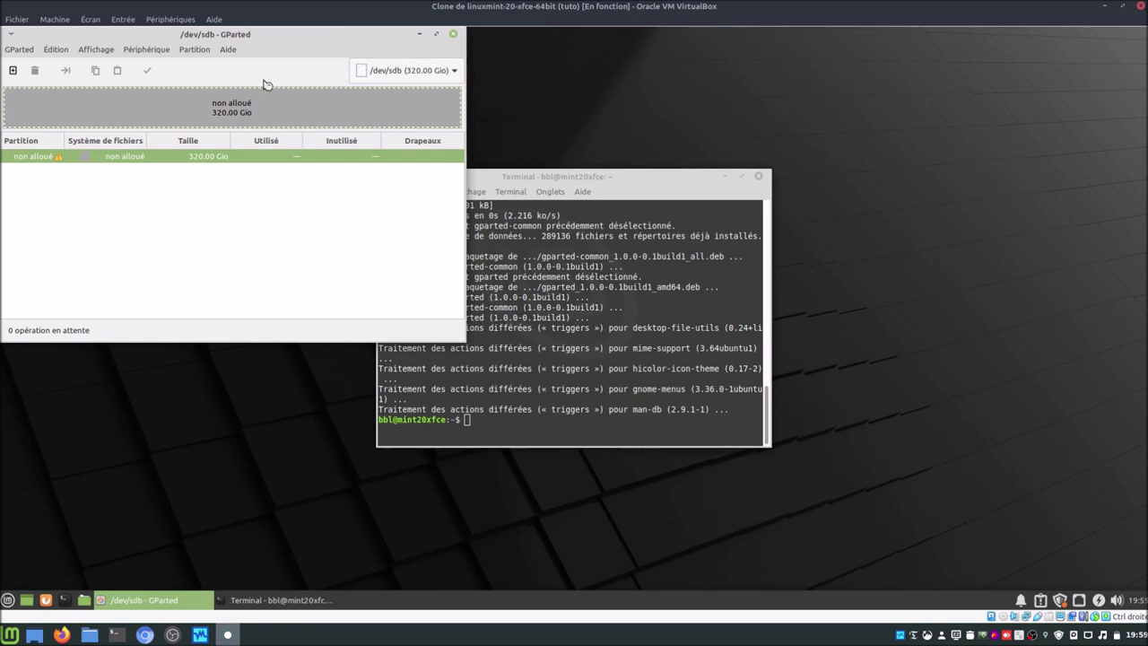
click(144, 52)
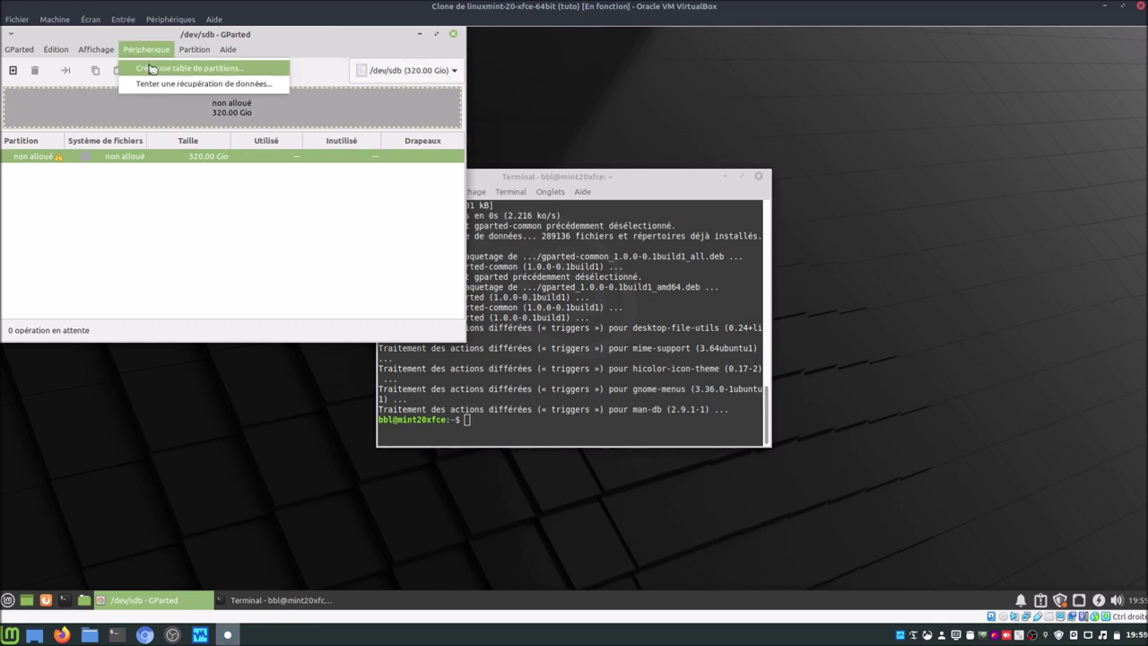
Step: Create msdos partition tables on /dev/sdb, then /dev/sdc, and maximize the GParted window
click(151, 69)
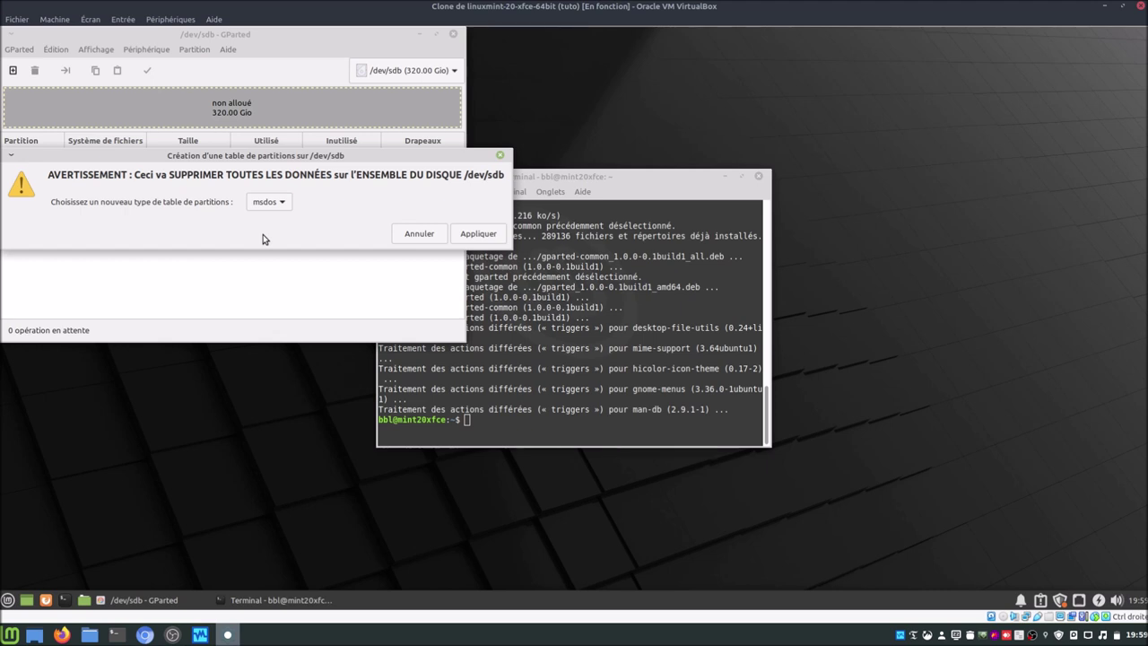
click(485, 242)
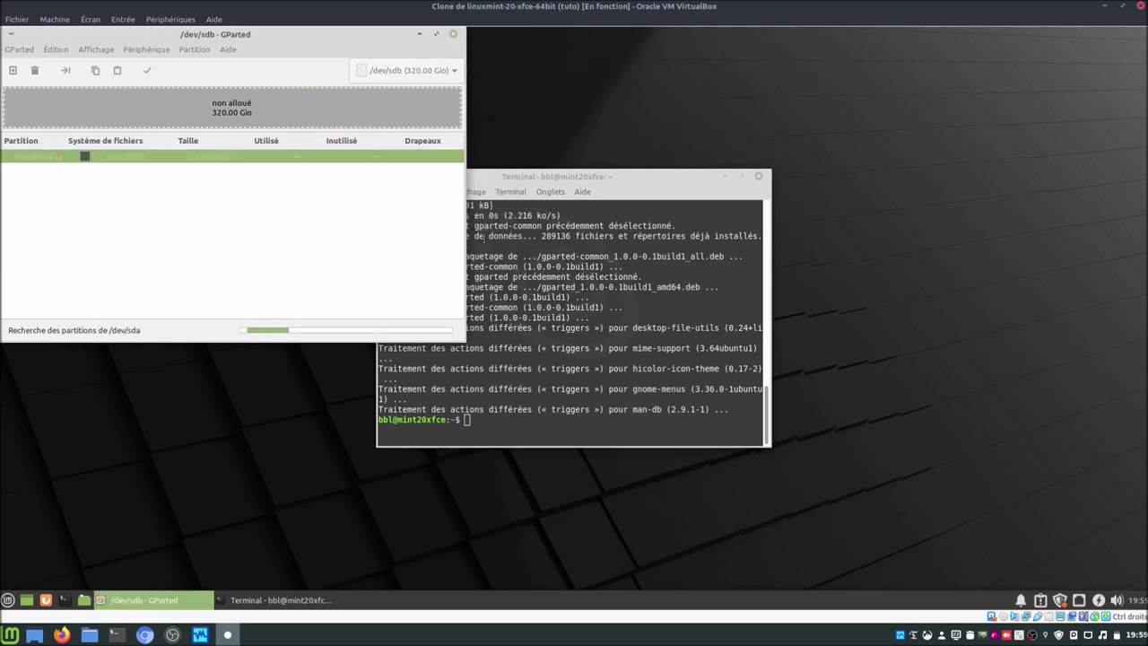
click(397, 72)
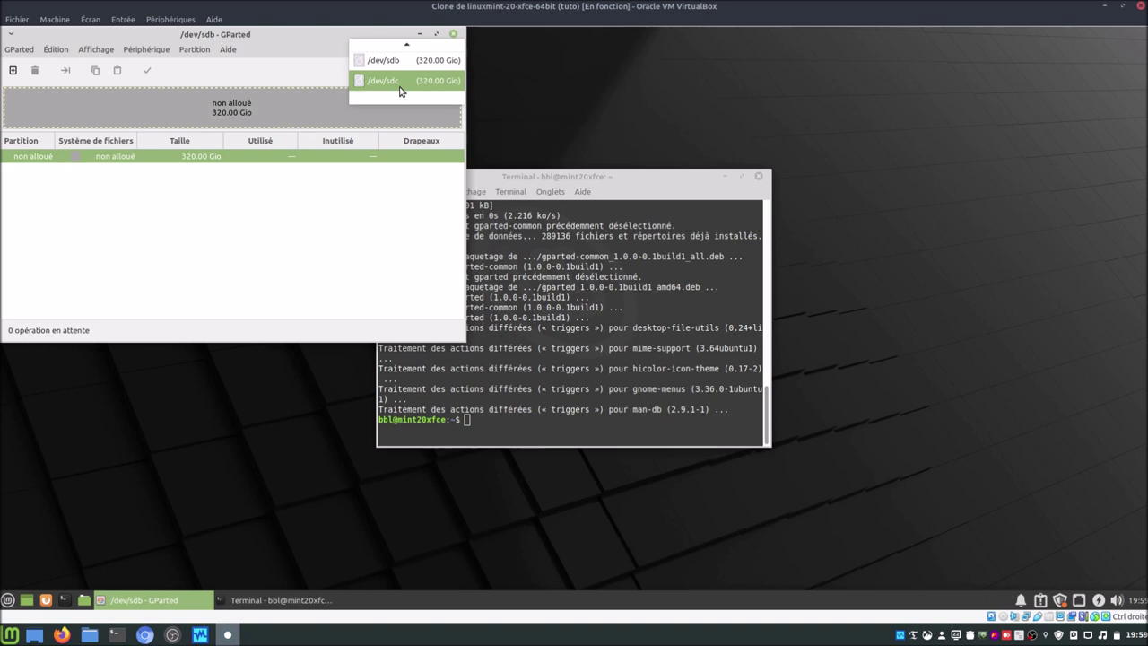
click(399, 86)
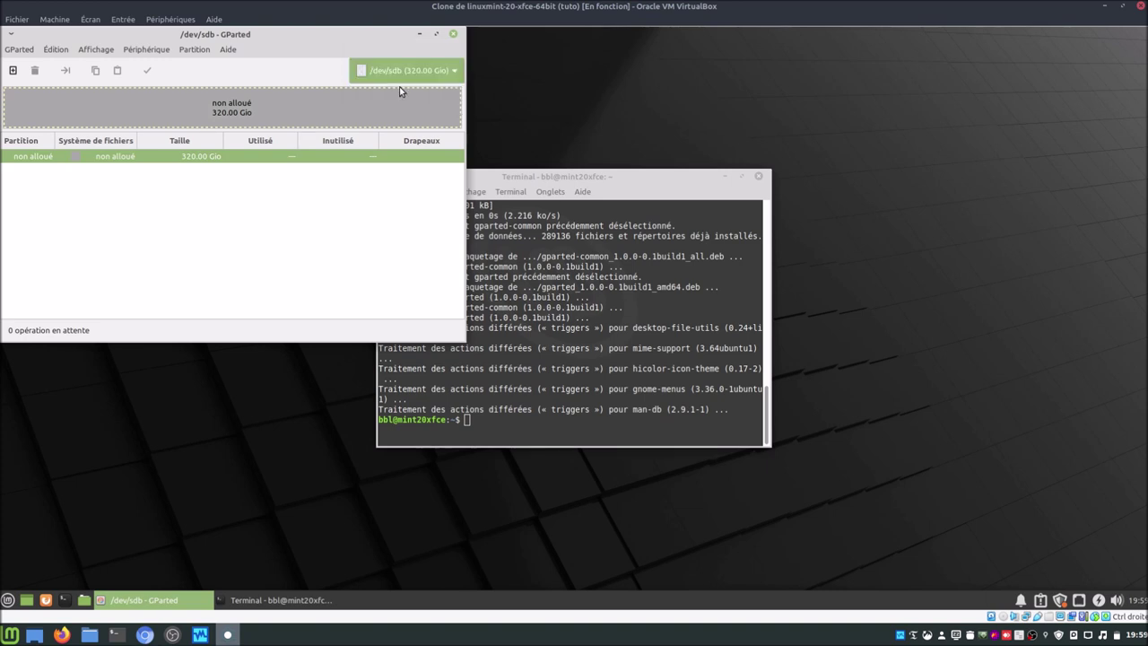
click(146, 49)
click(159, 70)
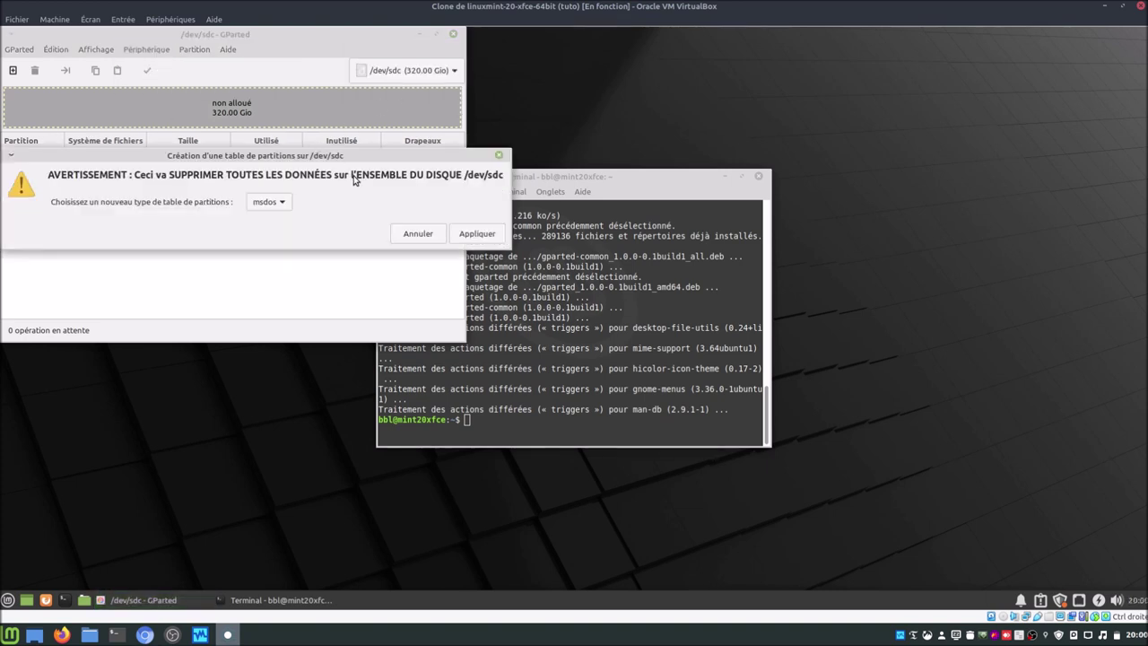
click(459, 234)
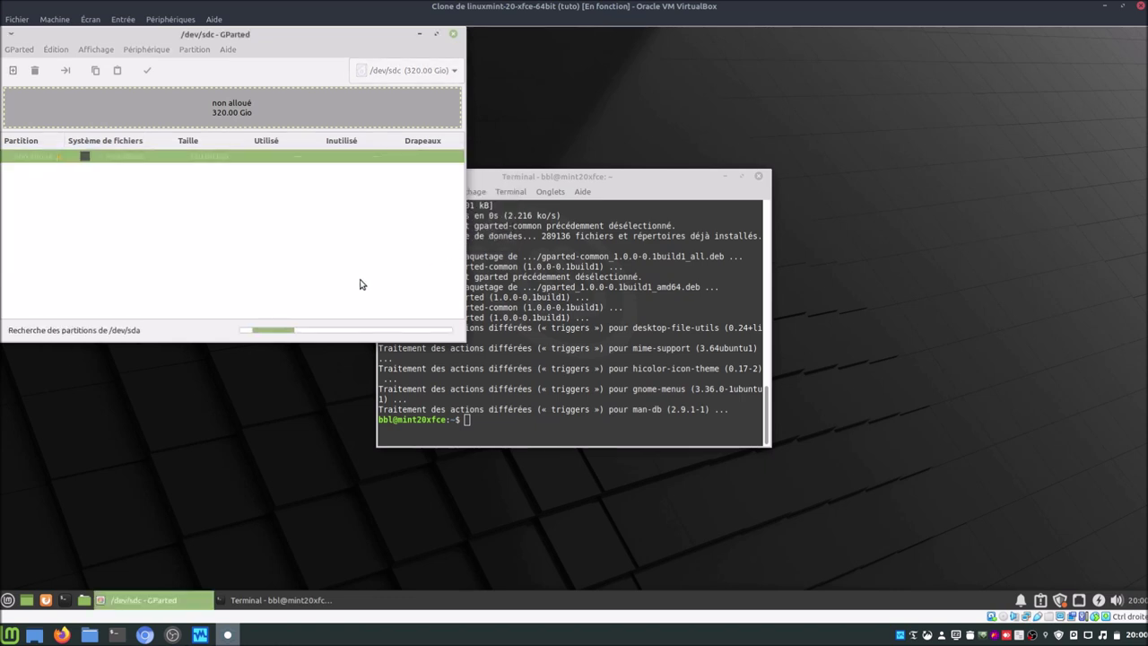
click(437, 35)
click(1076, 71)
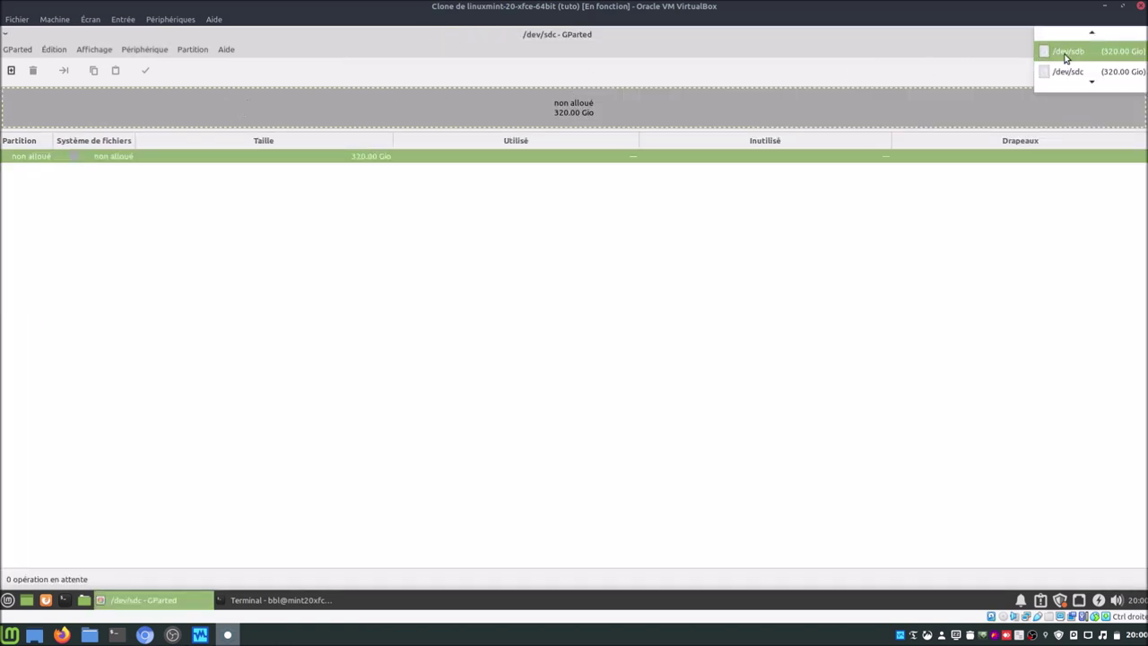
Step: Queue a full-size ext4 partition labelled DATA on /dev/sdb
click(1066, 54)
right_click(321, 160)
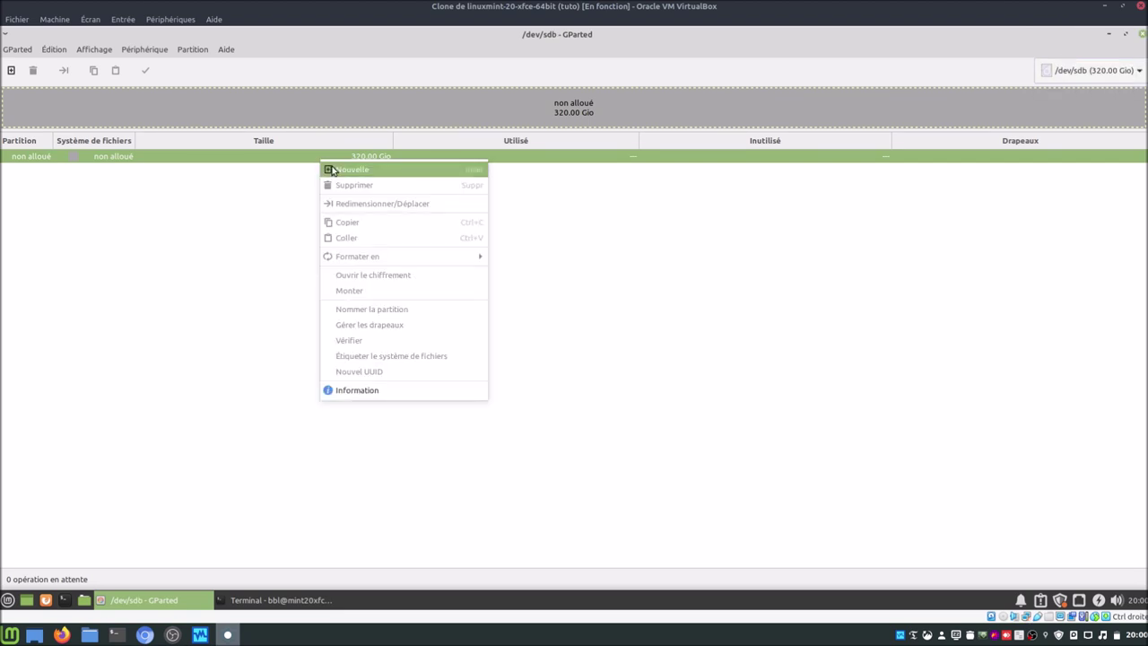
click(331, 171)
click(725, 376)
text(DATA)
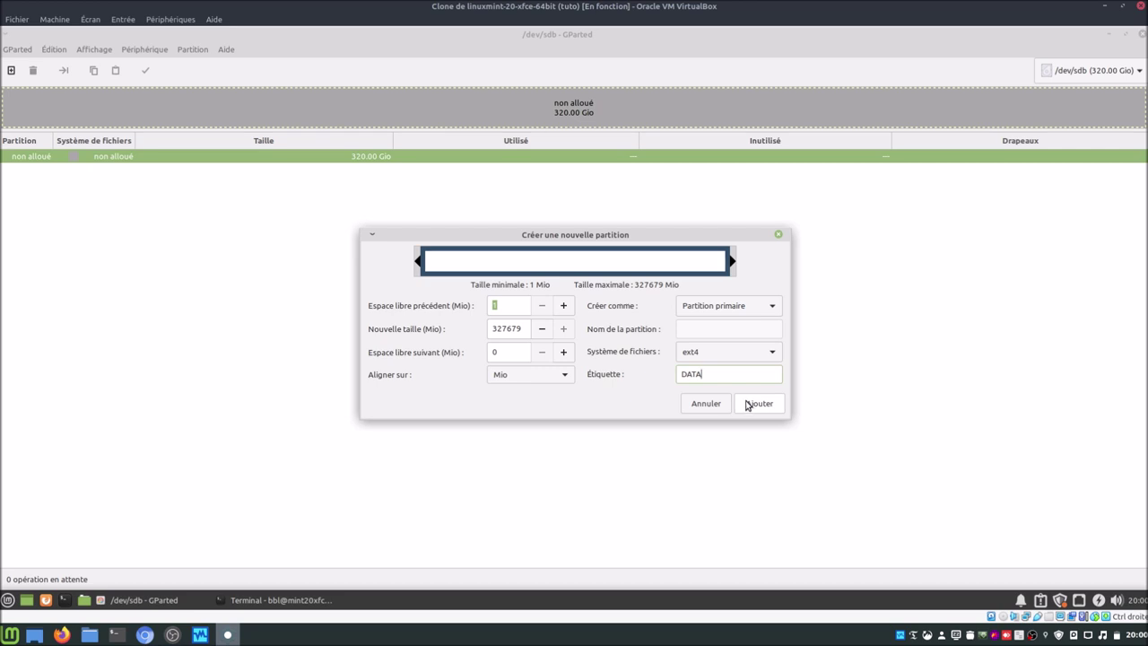
click(751, 404)
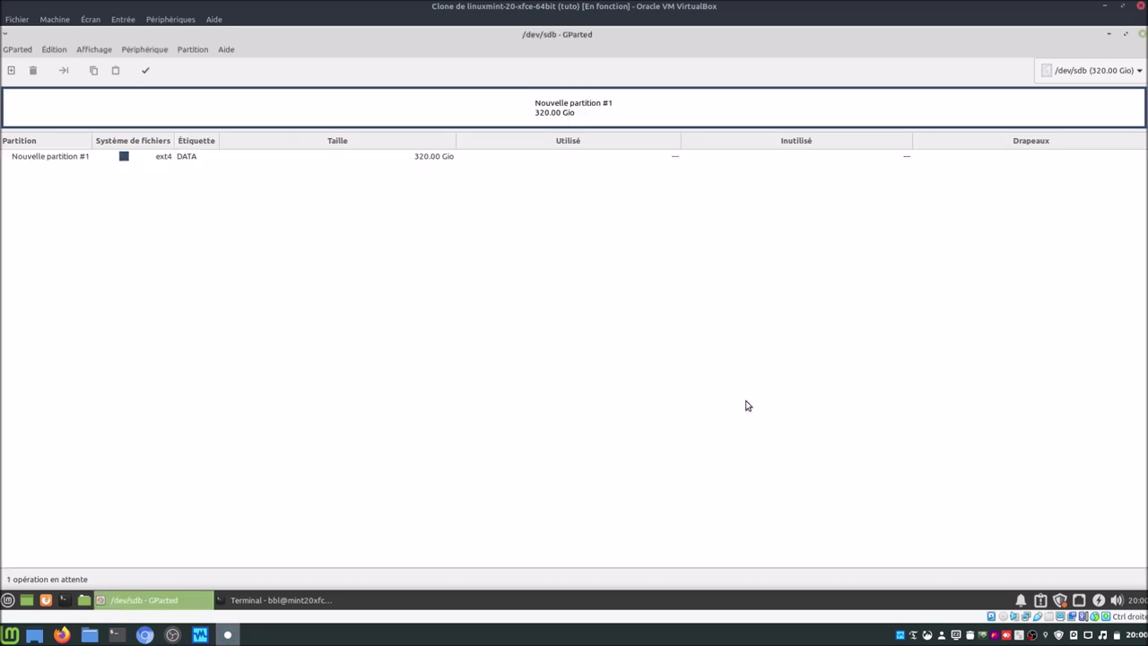
Step: Queue a full-size ext4 partition labelled DATA2 on /dev/sdc
click(1067, 72)
click(1071, 81)
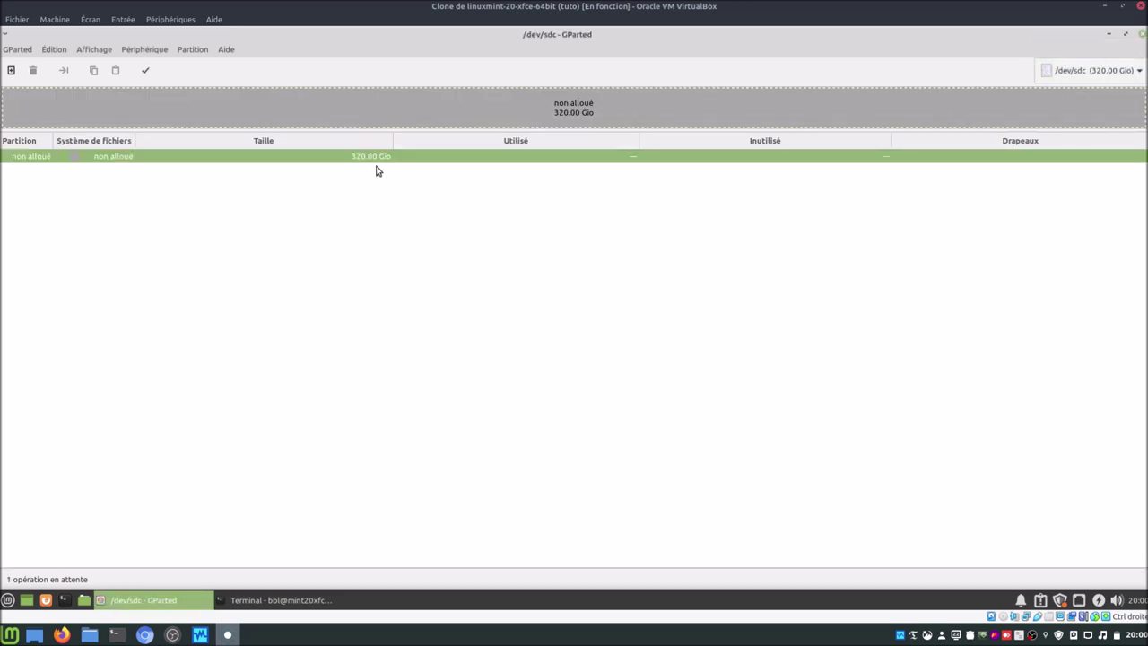
right_click(278, 157)
click(287, 166)
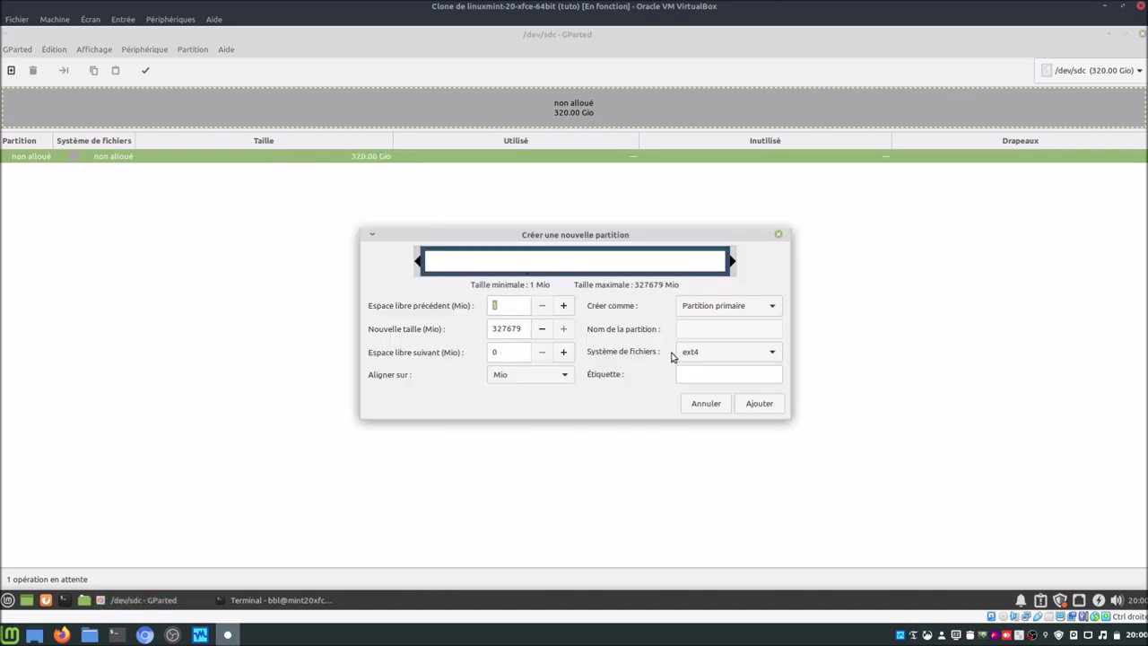
text(DATA2)
click(765, 411)
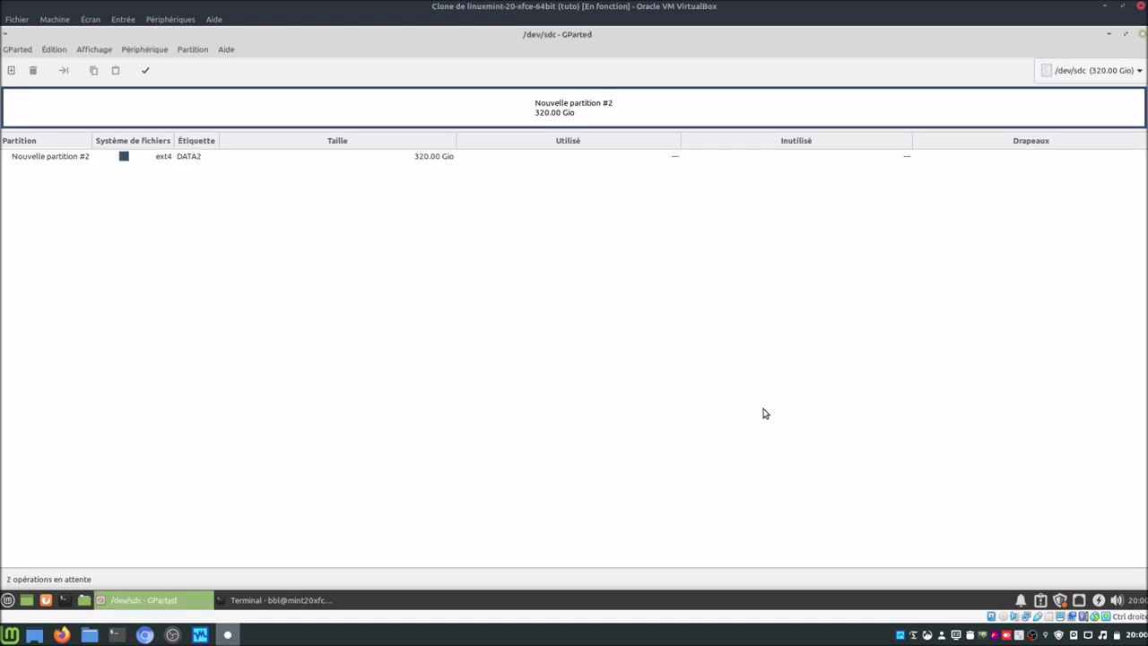
Step: Apply all pending partition operations and close the progress report
click(145, 71)
click(639, 363)
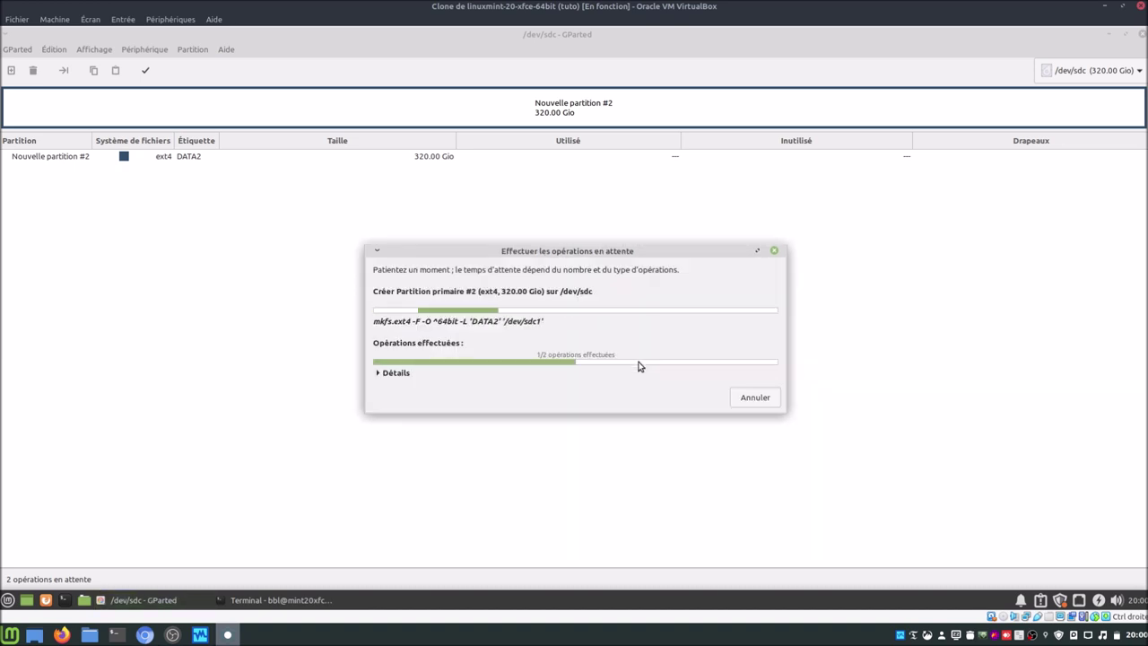
click(699, 397)
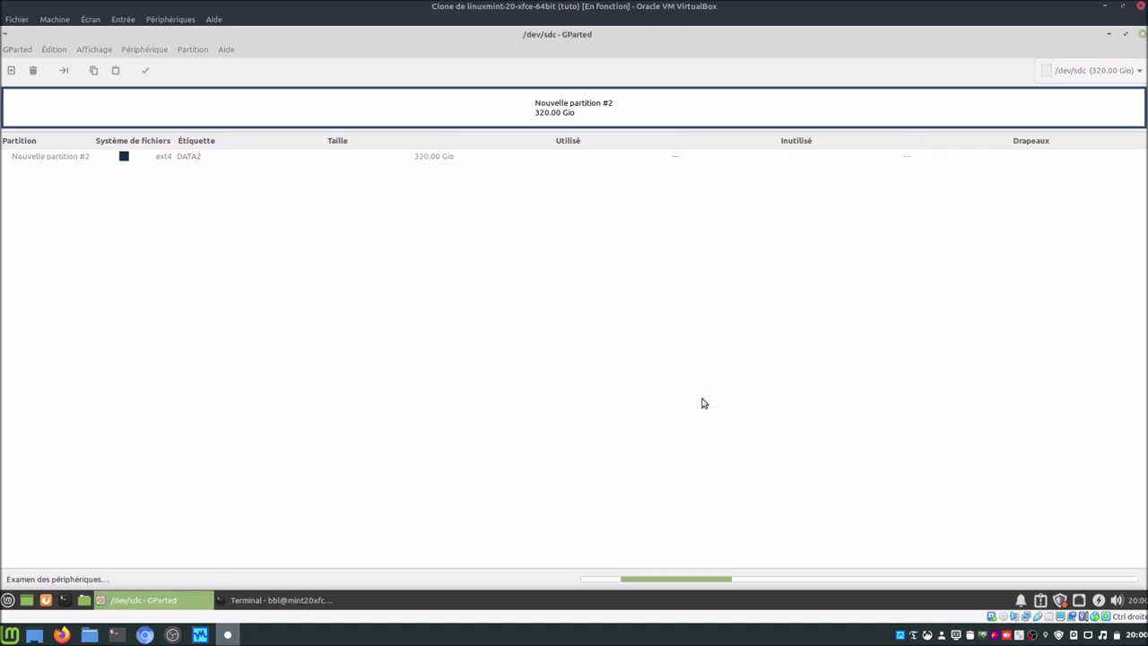
click(1108, 35)
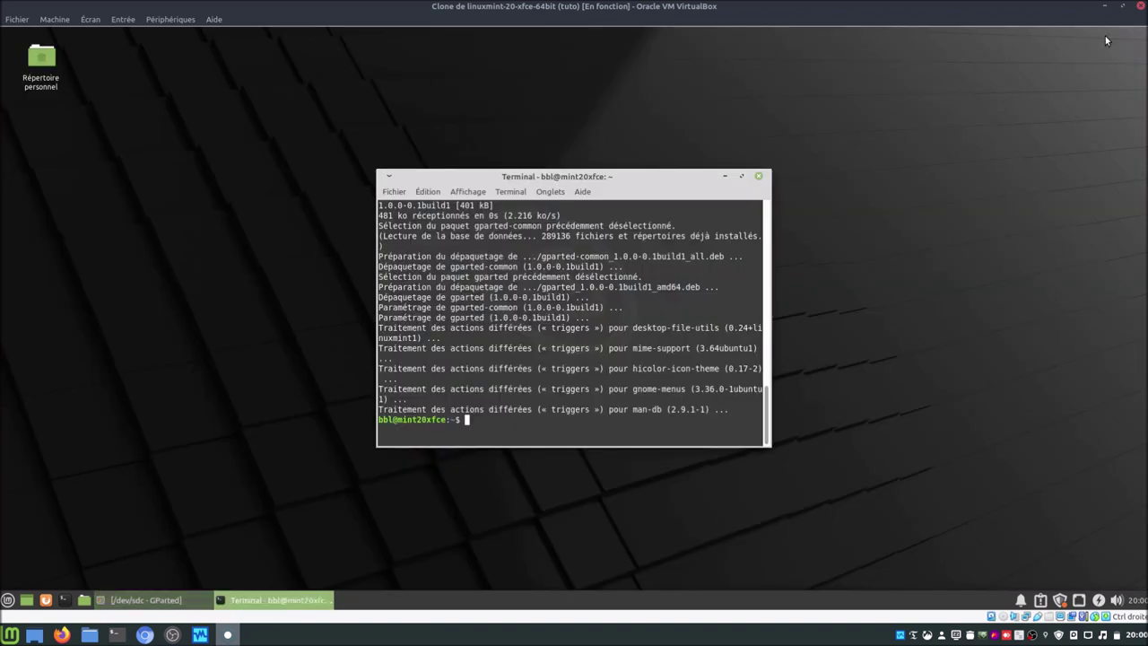
Step: Look over the home folder in Thunar (11,0 GiB free), switching to GParted and back, then close it
click(84, 599)
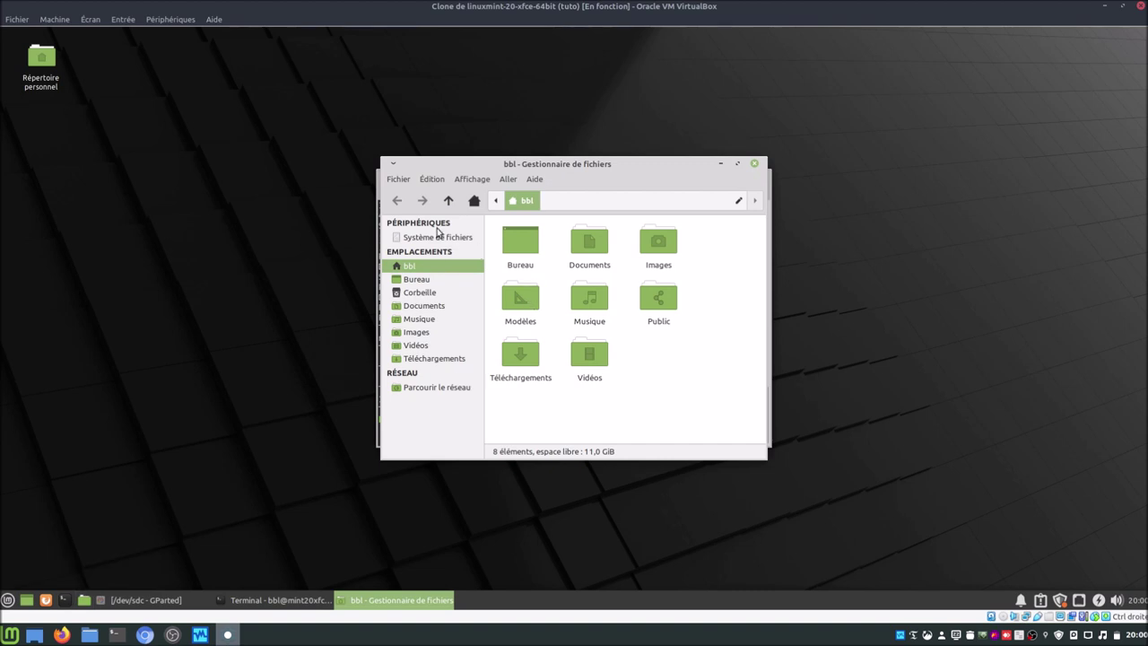
mouse_move(440, 242)
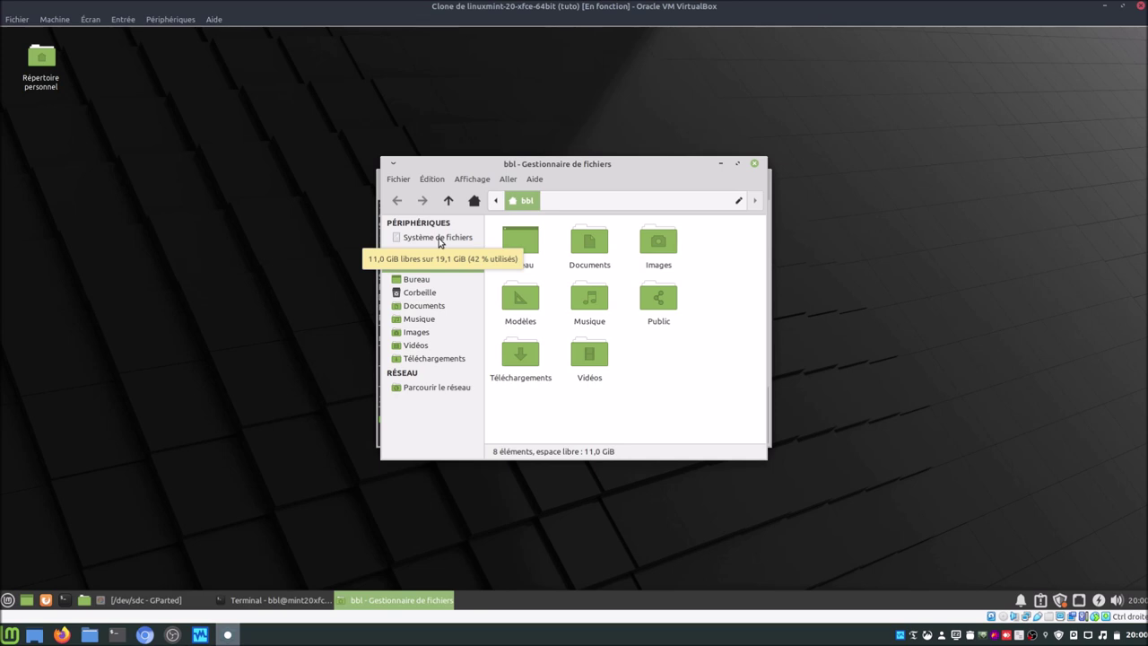
click(140, 600)
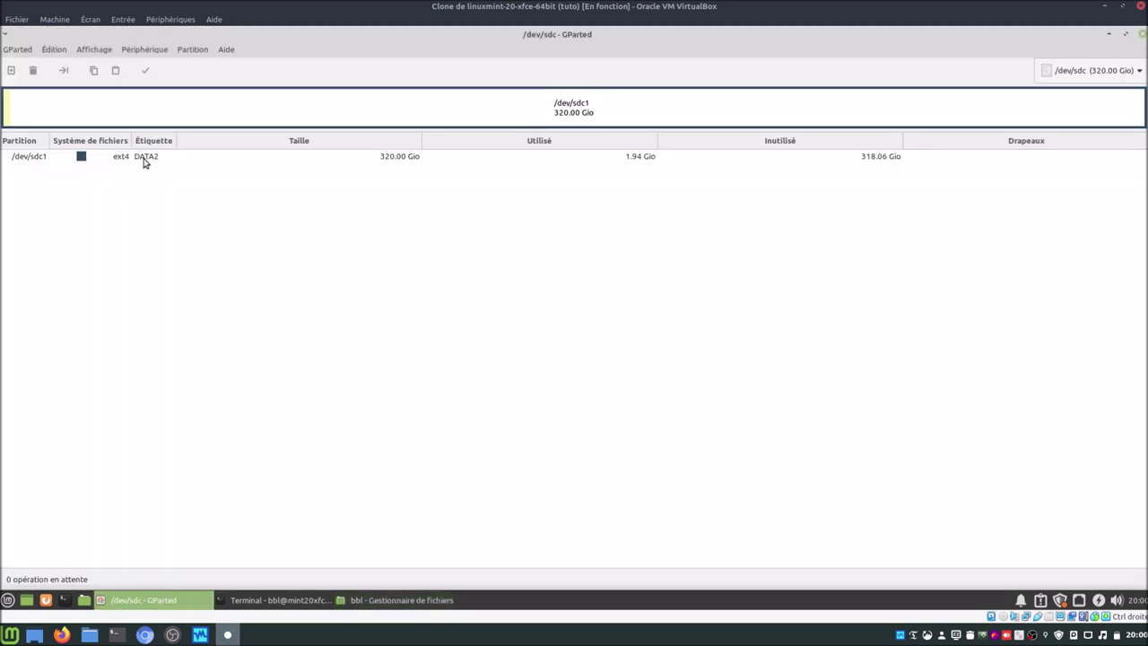
click(399, 599)
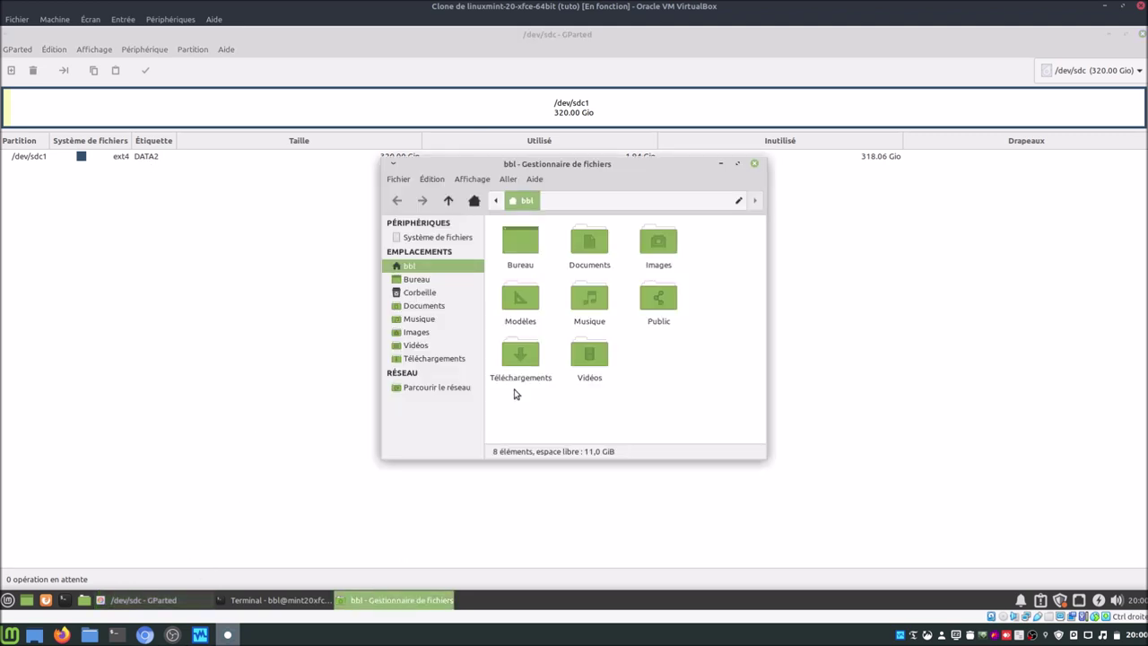
click(754, 163)
click(7, 600)
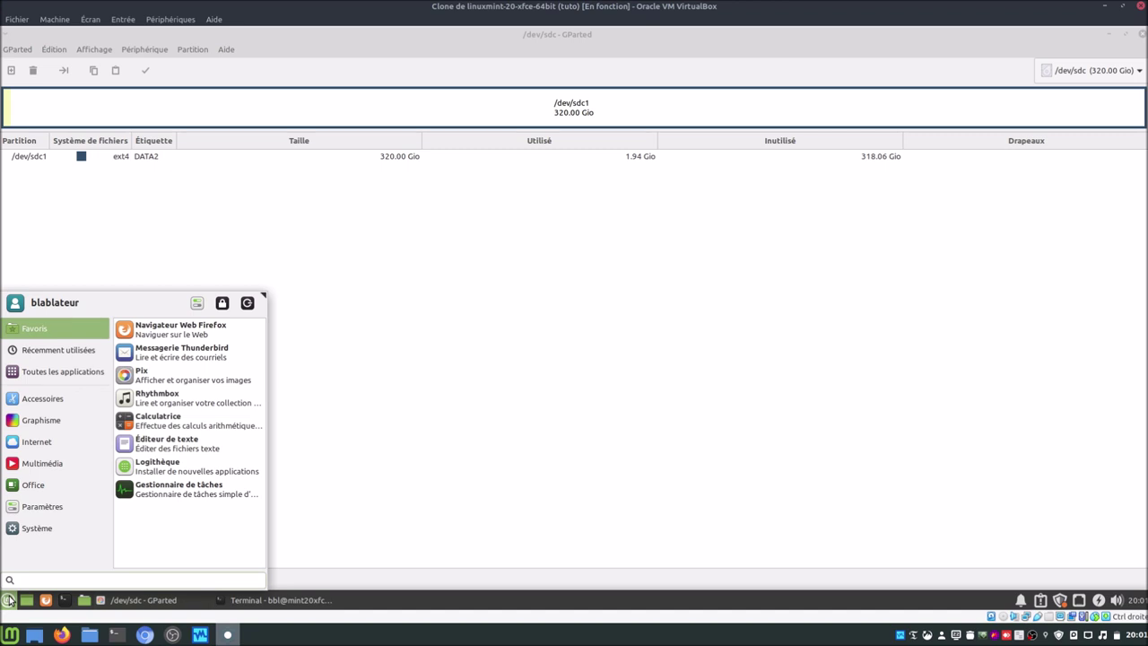
Step: Launch Disks and set the DATA partition on /dev/sdb to mount at startup at /home/bbl/DATA
text(disq)
key(Return)
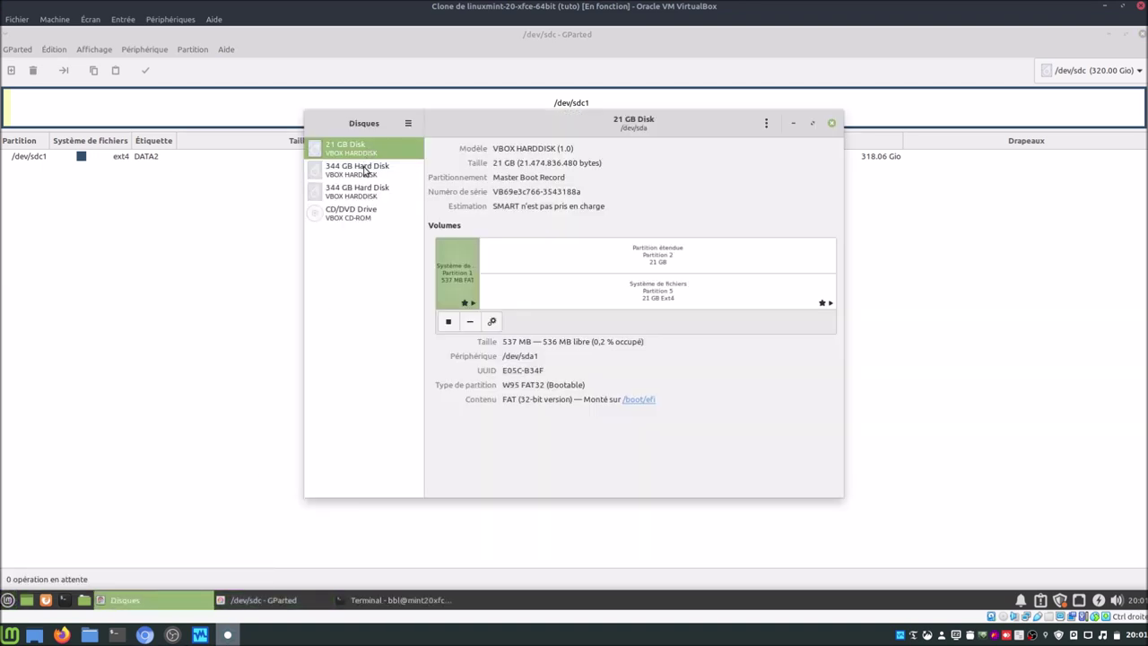
click(367, 170)
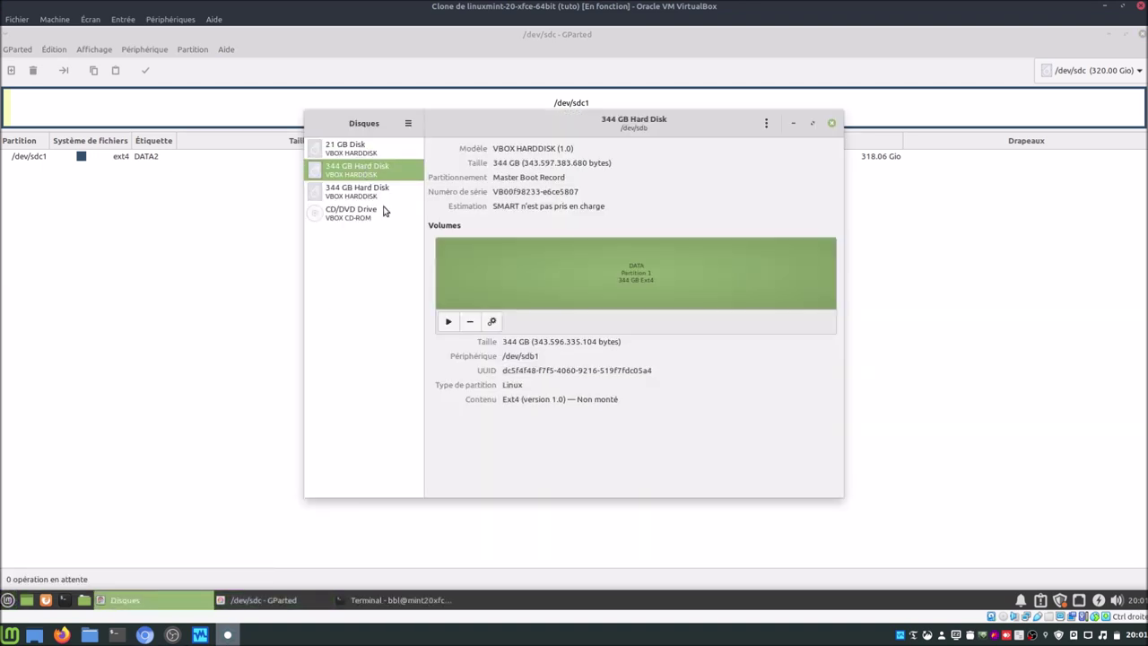
click(492, 322)
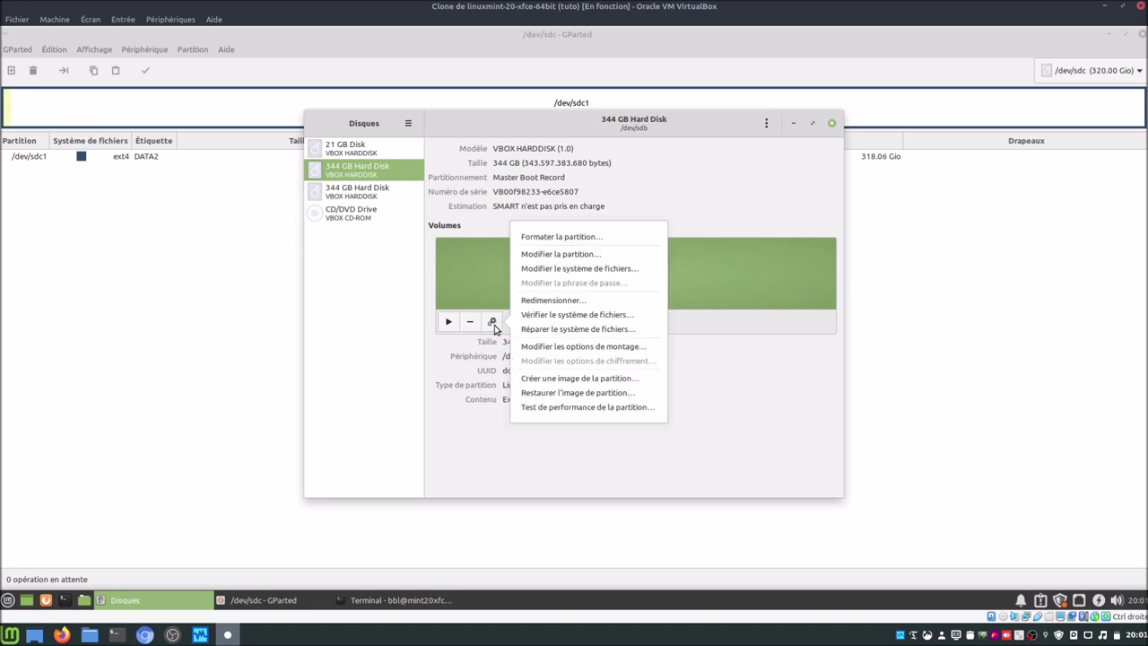
click(538, 348)
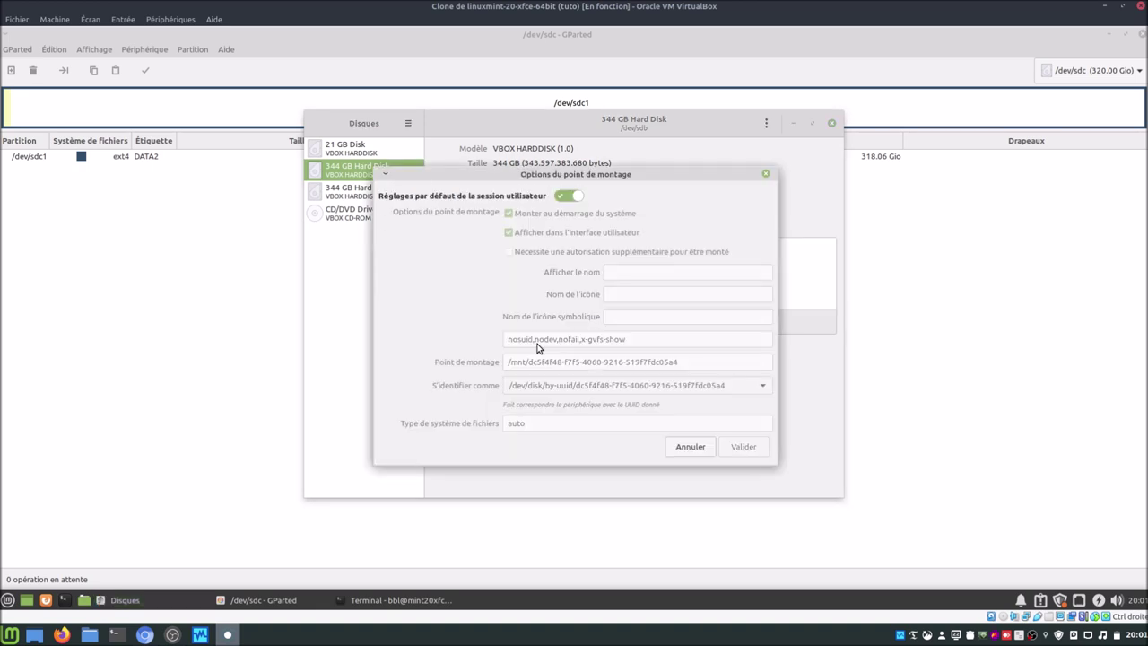
click(564, 196)
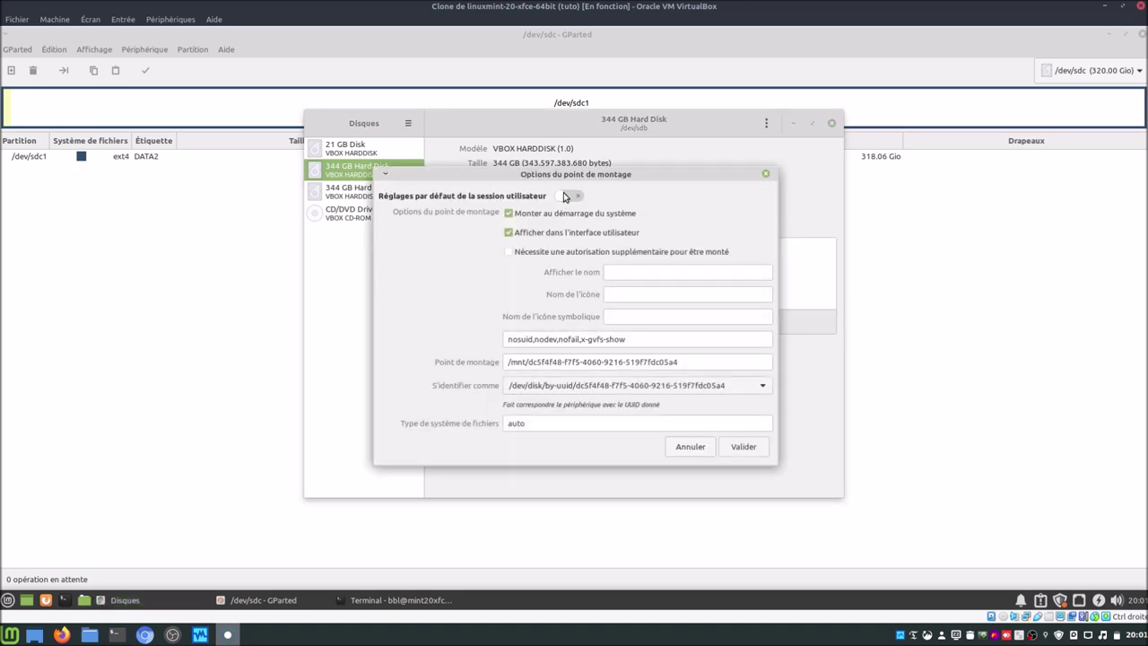
triple_click(683, 361)
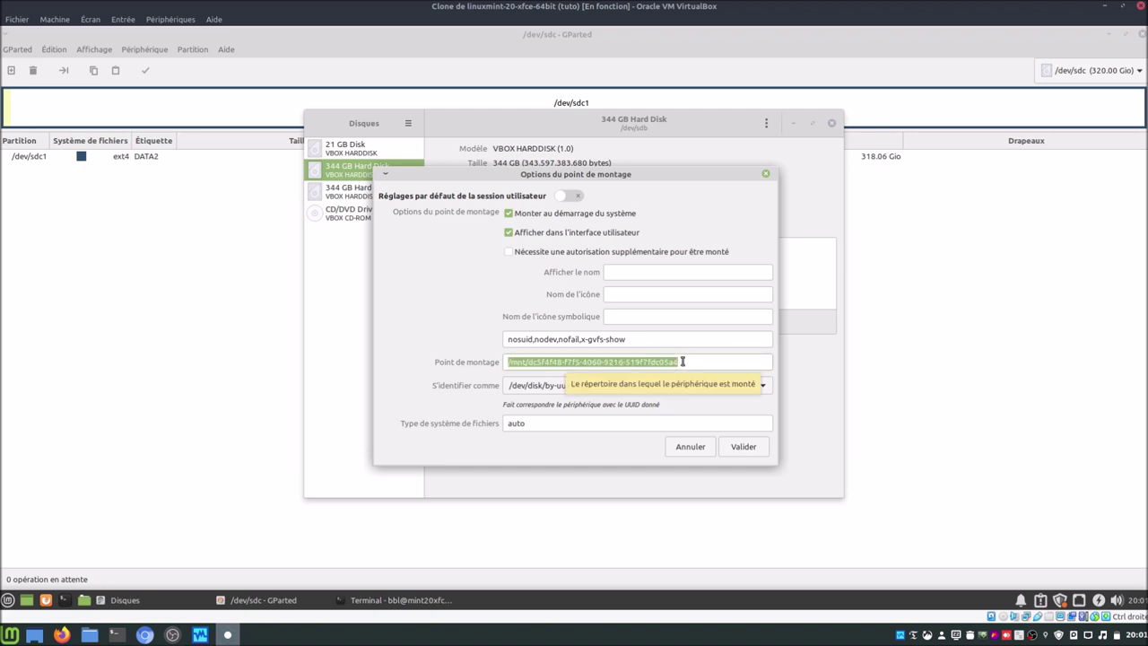
text(/home)
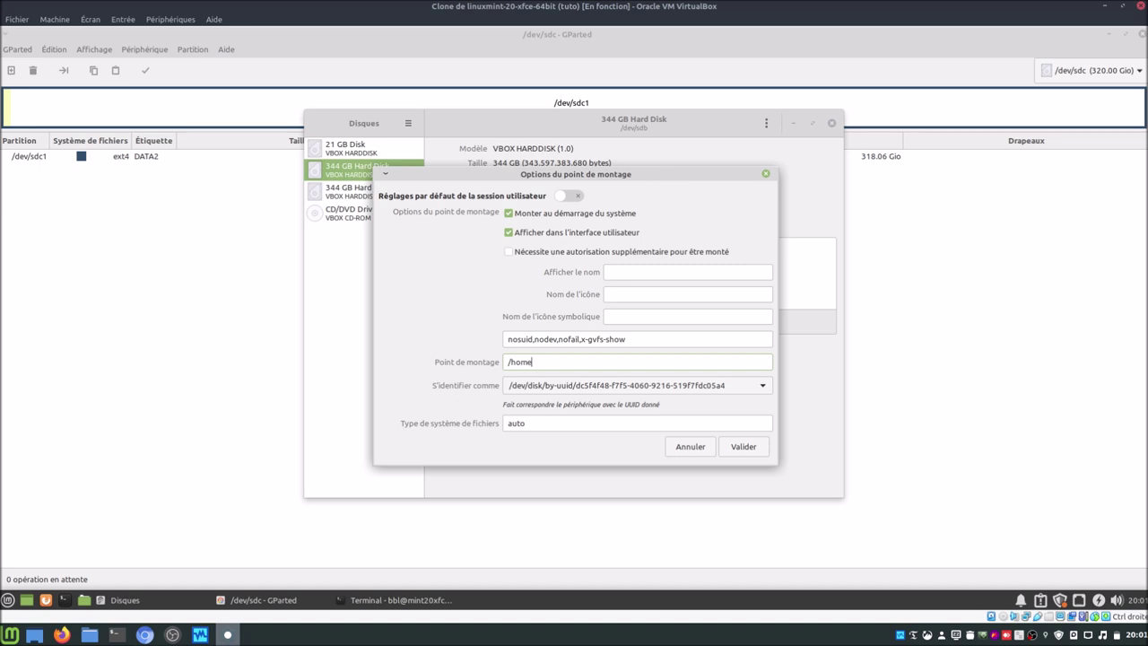
text(/bbl/DATA)
click(741, 448)
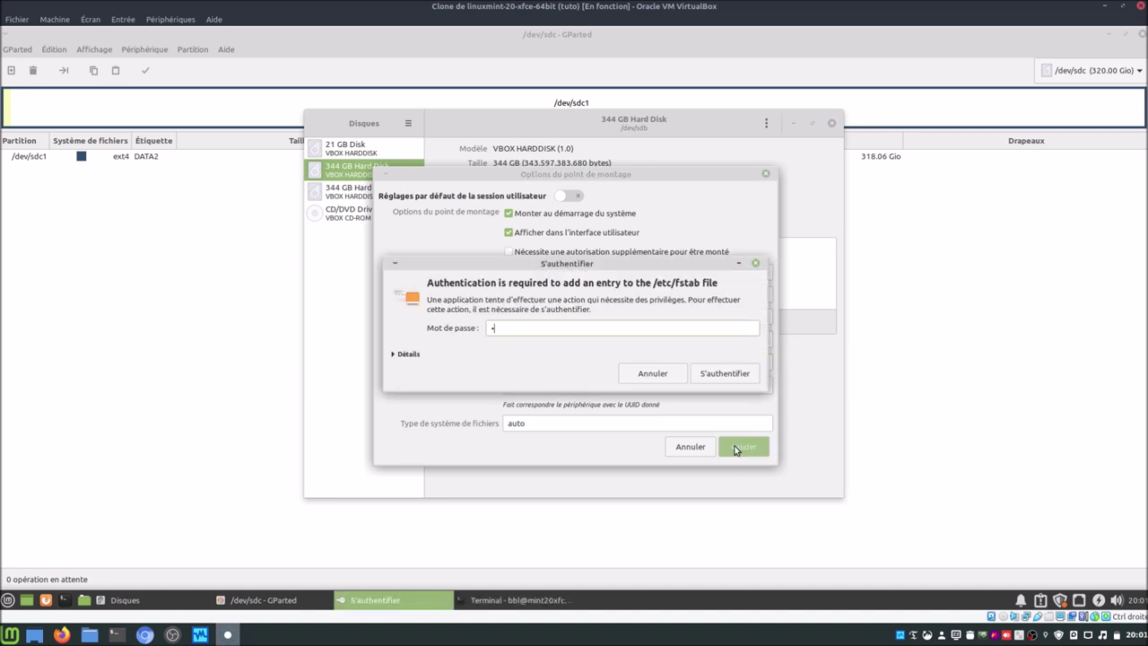
key(Return)
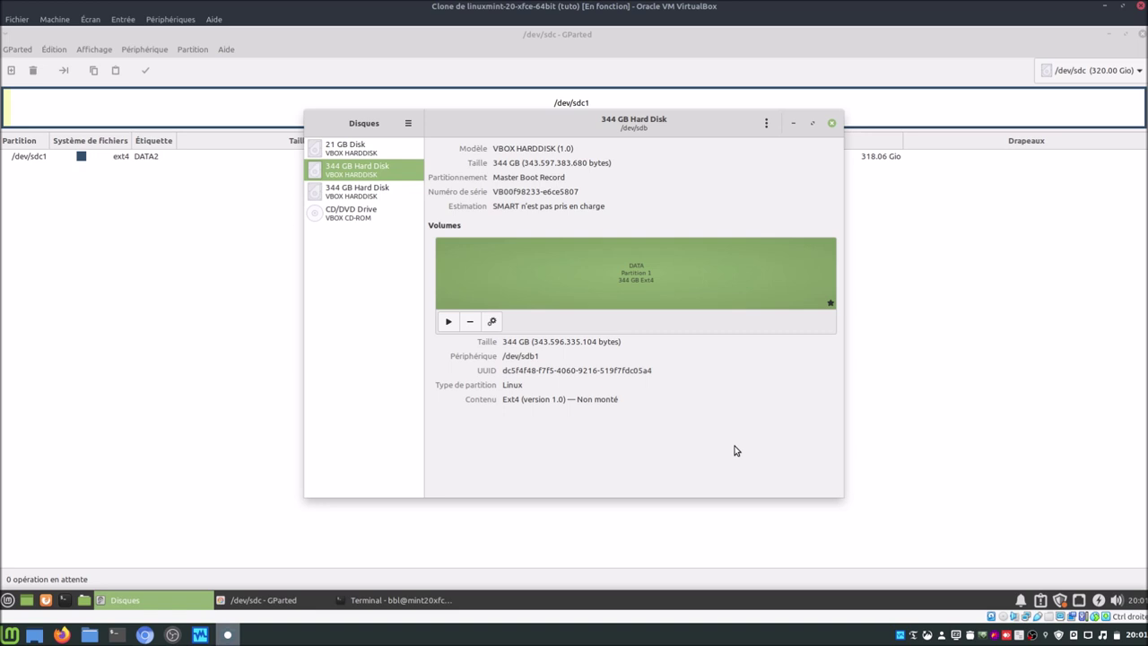
Step: Reopen the DATA partition's mount options to verify them, then select disk /dev/sdc
click(491, 322)
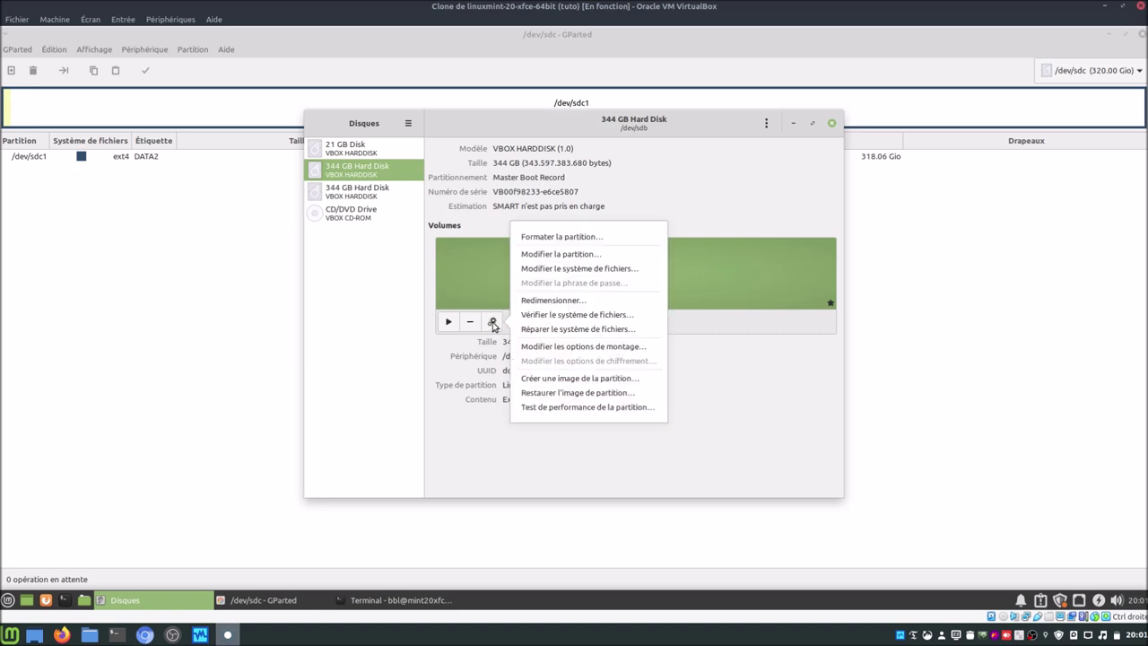
click(554, 347)
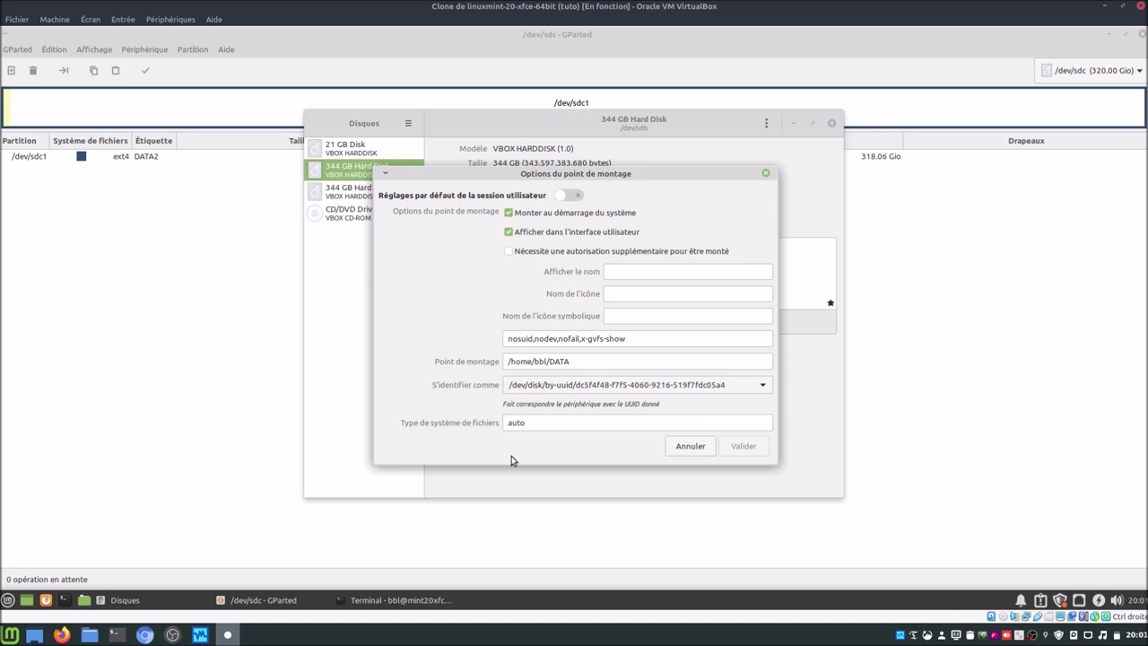
click(686, 446)
click(373, 192)
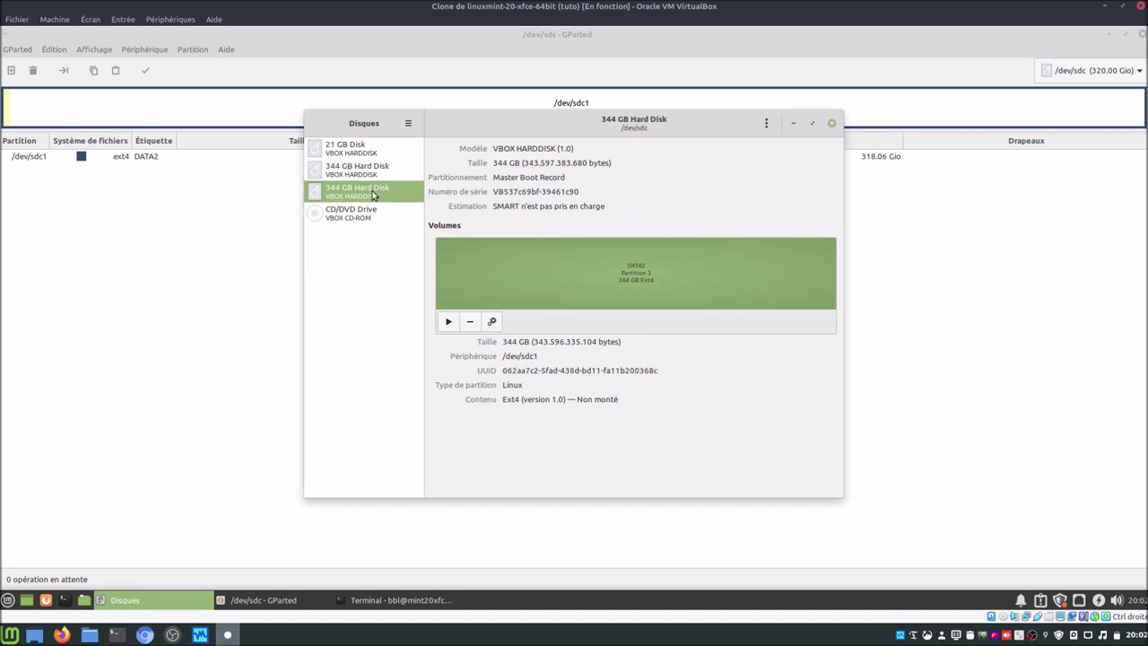
Step: Turn off session defaults for DATA2, enter a /home/bbl/DATA mount path, authenticate, and close Disks
click(493, 322)
click(543, 348)
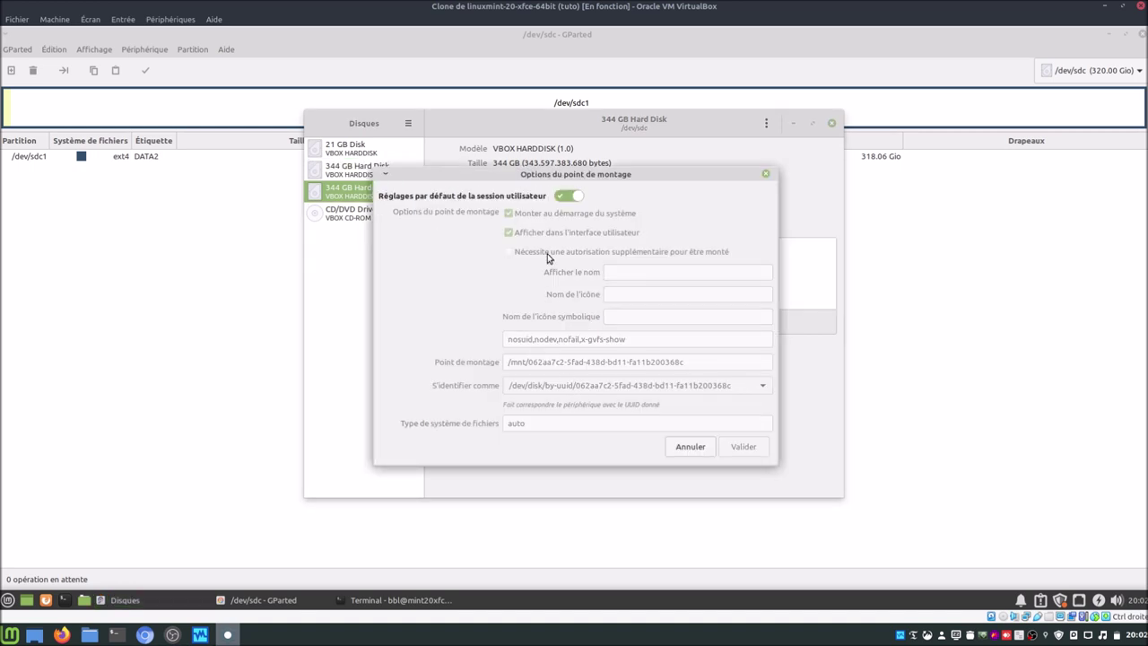
click(568, 196)
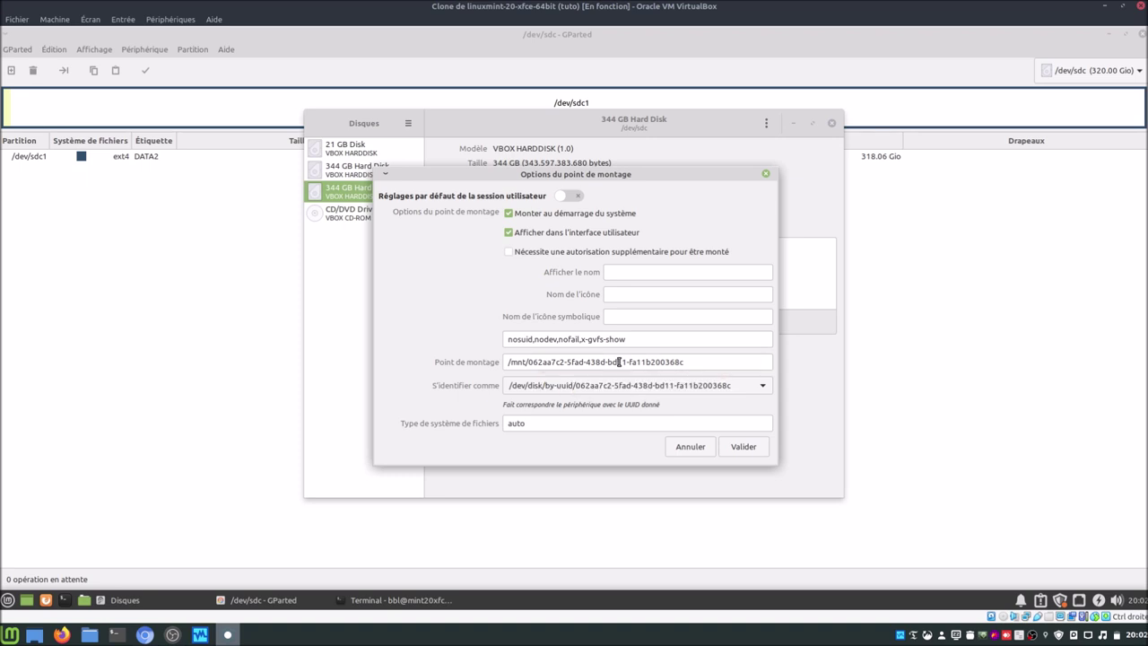
triple_click(619, 362)
text(/h)
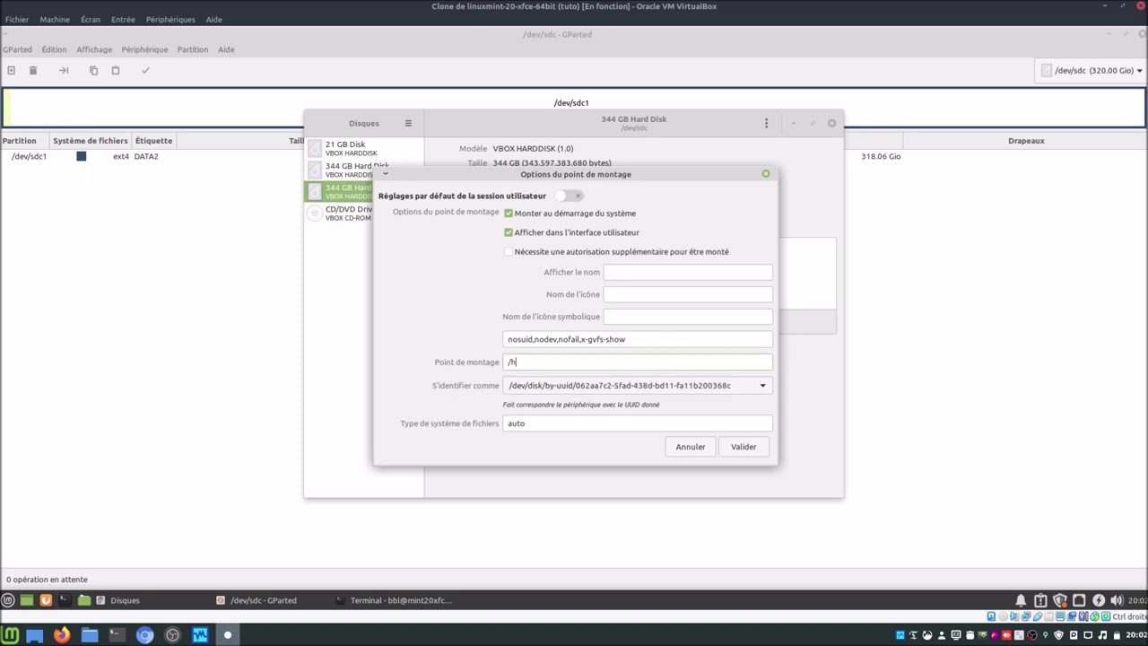
text(ome/bbl/DATA2)
click(749, 448)
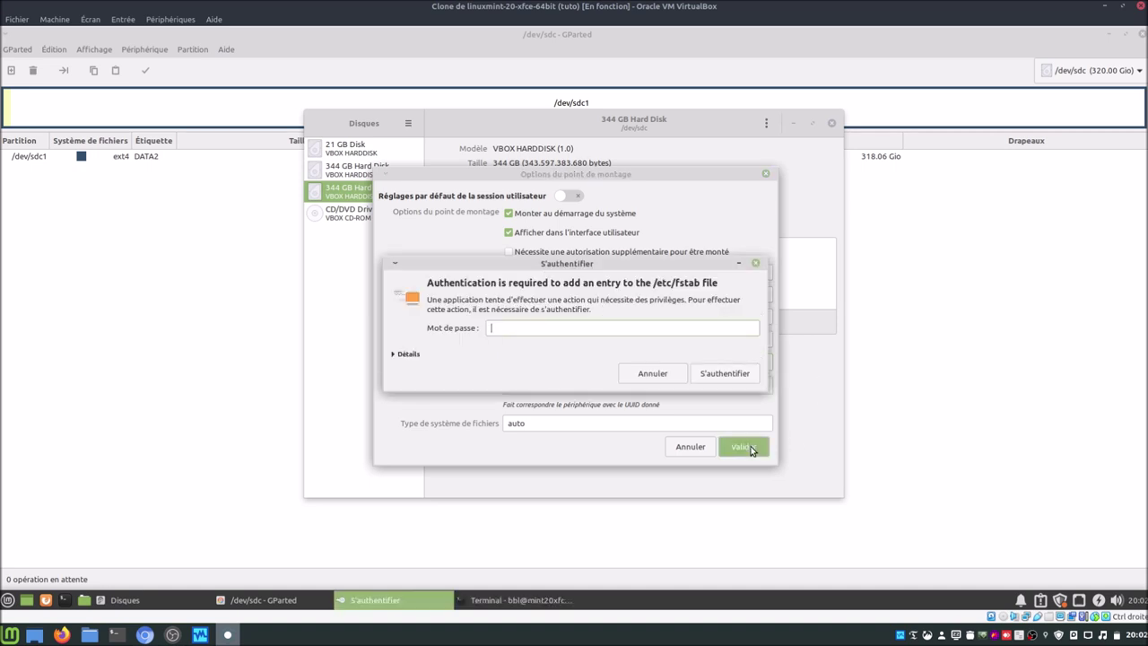
key(Return)
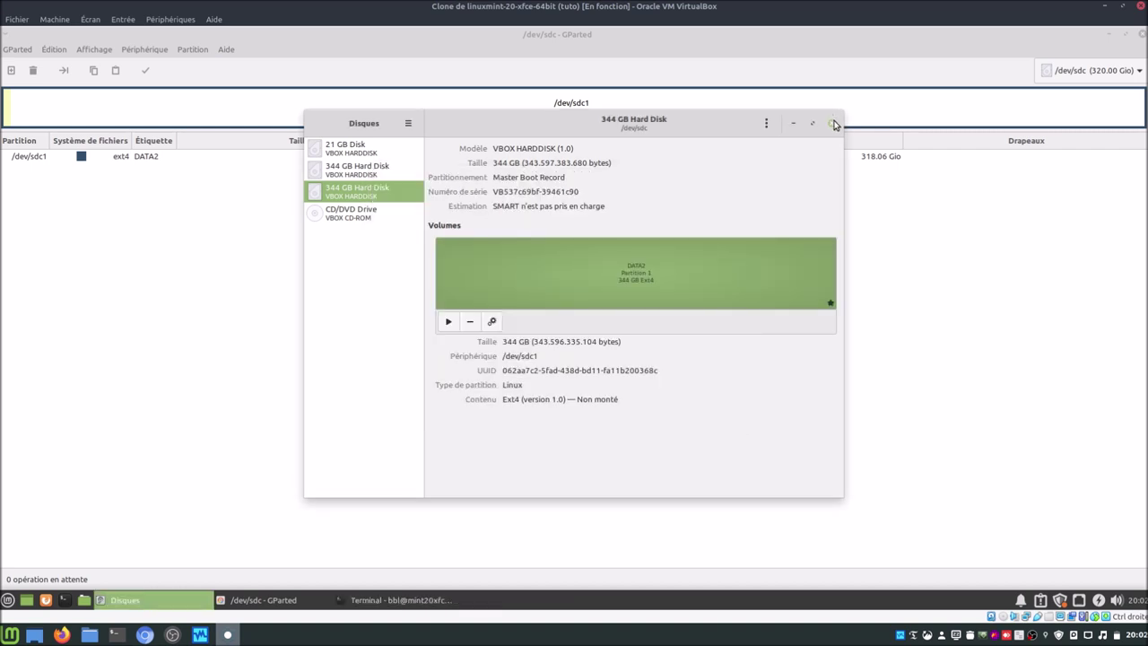
click(834, 124)
Step: Open the DATA drive in the file manager and close GParted
click(84, 600)
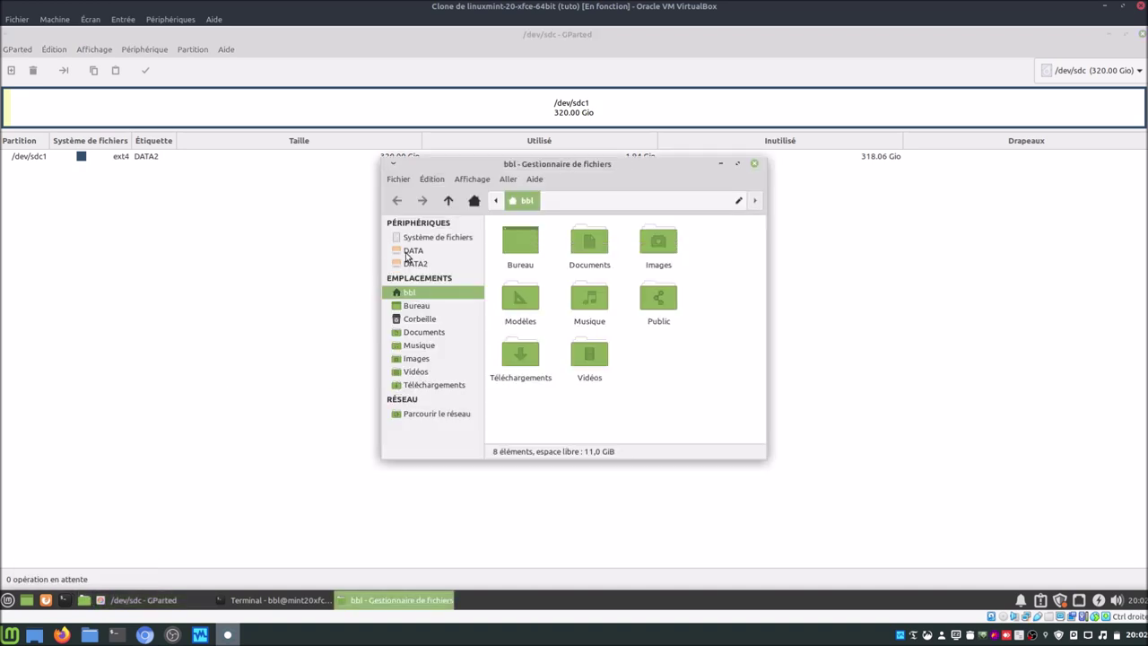
click(407, 253)
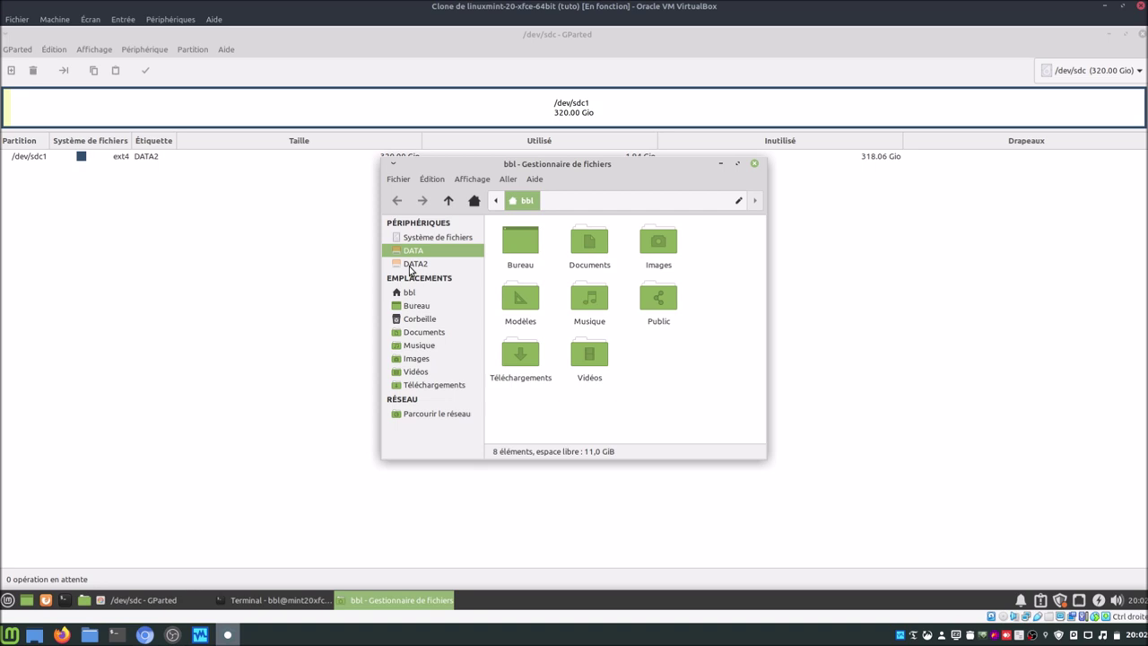
click(101, 599)
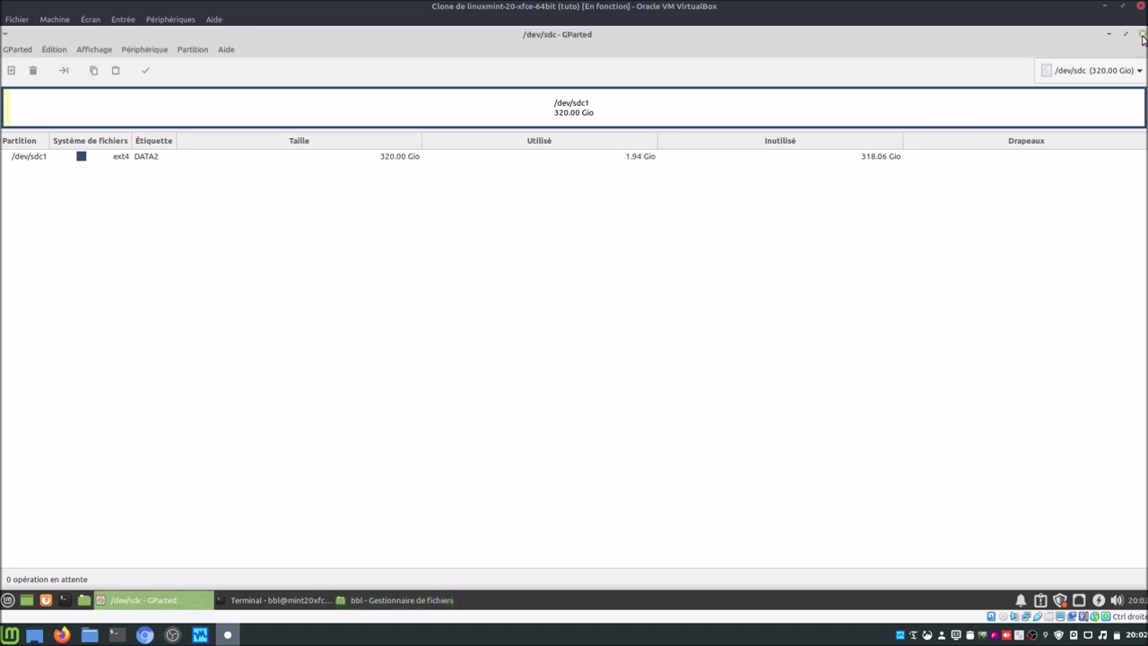
click(1142, 35)
click(412, 250)
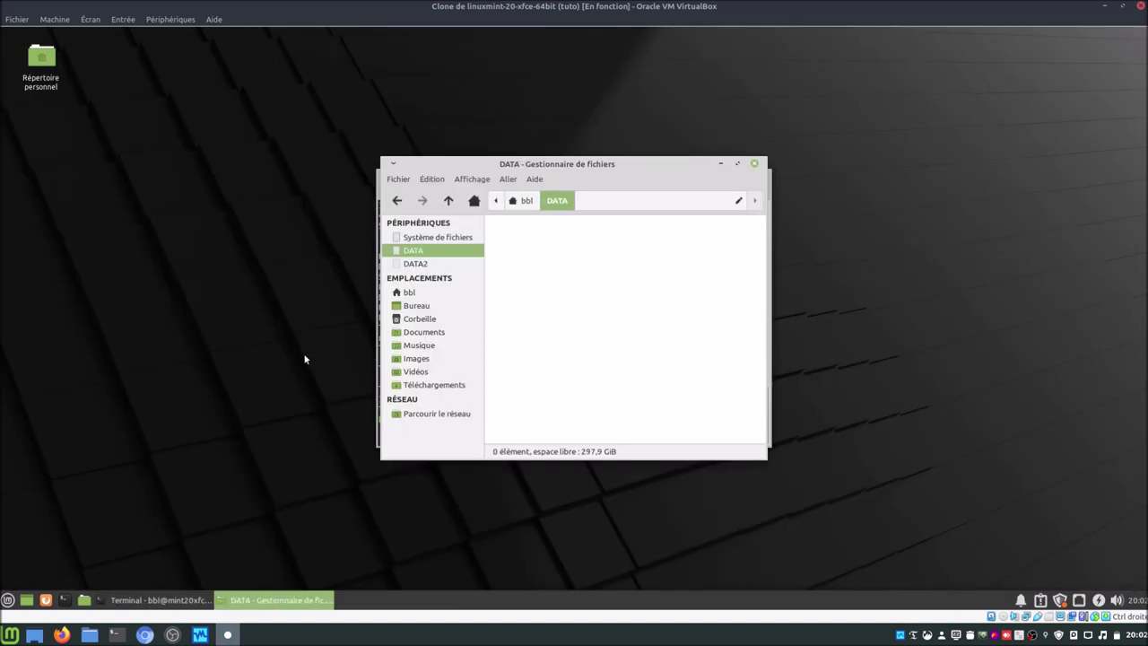
Step: Check the DATA2 drive and home folder, then open the empty DATA folder (297,9 GiB free)
click(436, 264)
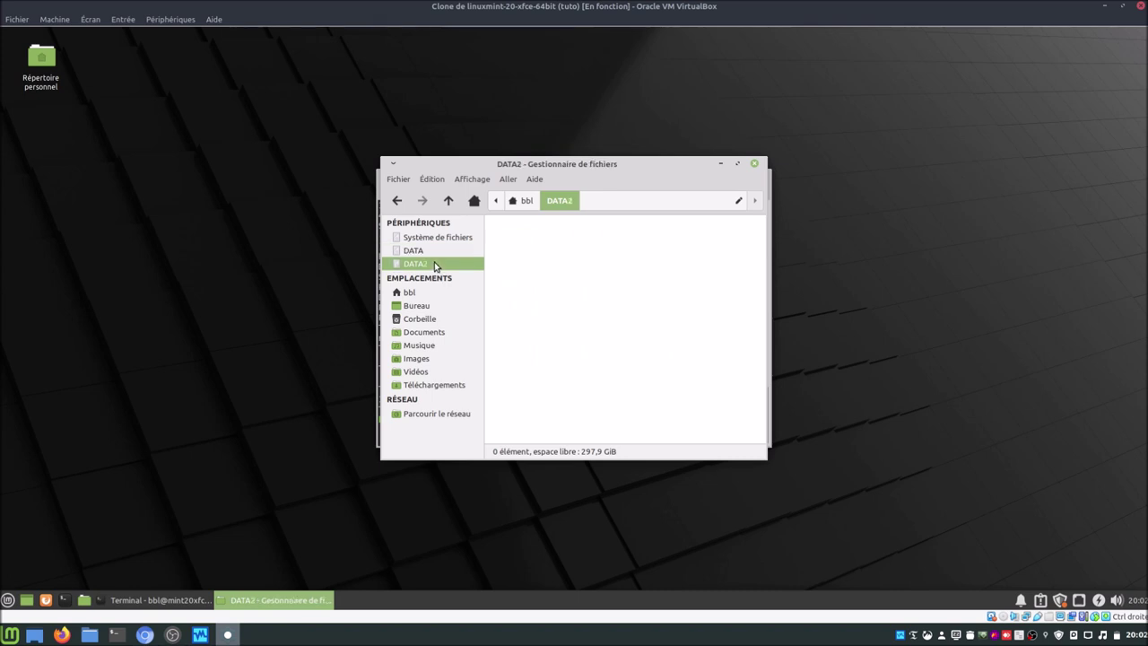
click(407, 295)
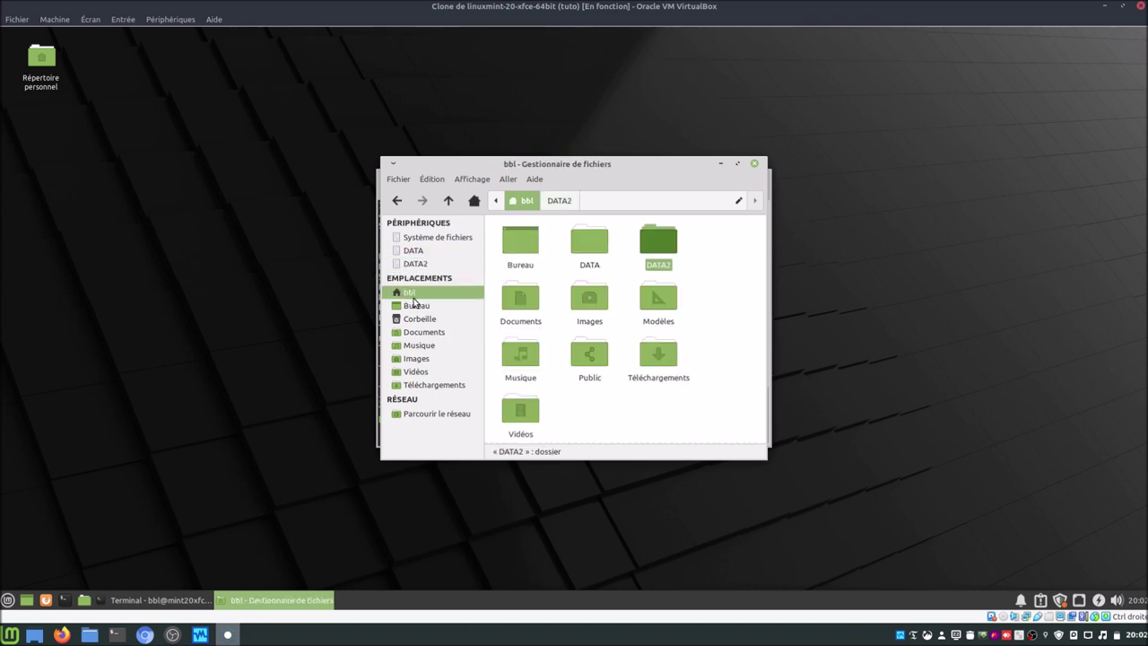
double_click(599, 242)
right_click(610, 274)
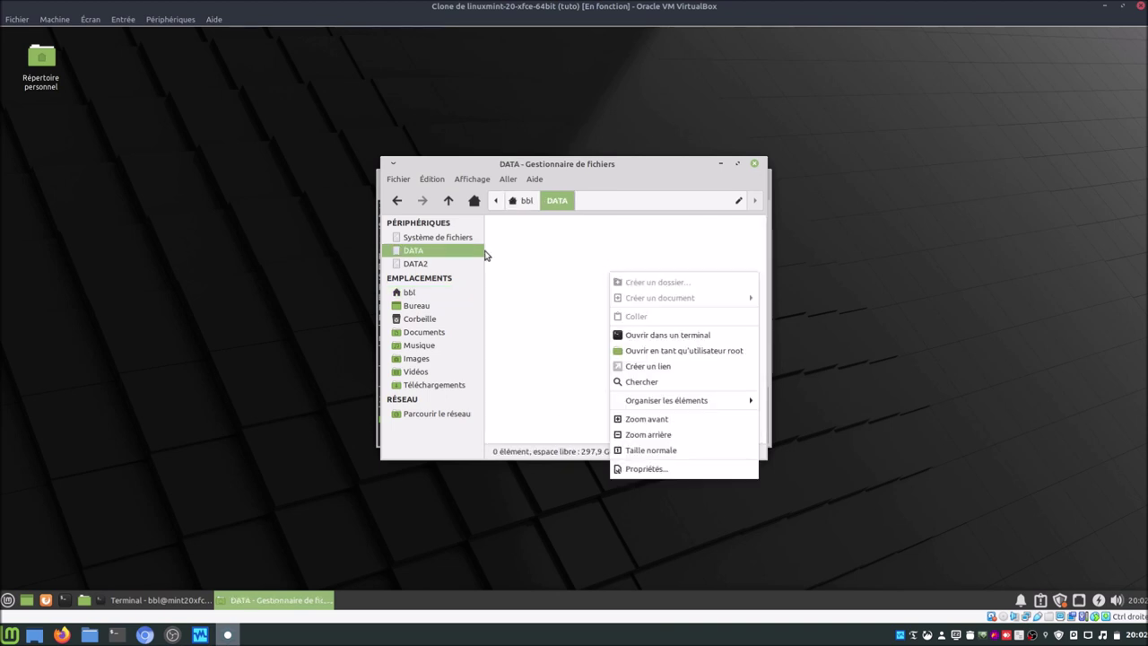
key(Escape)
right_click(591, 307)
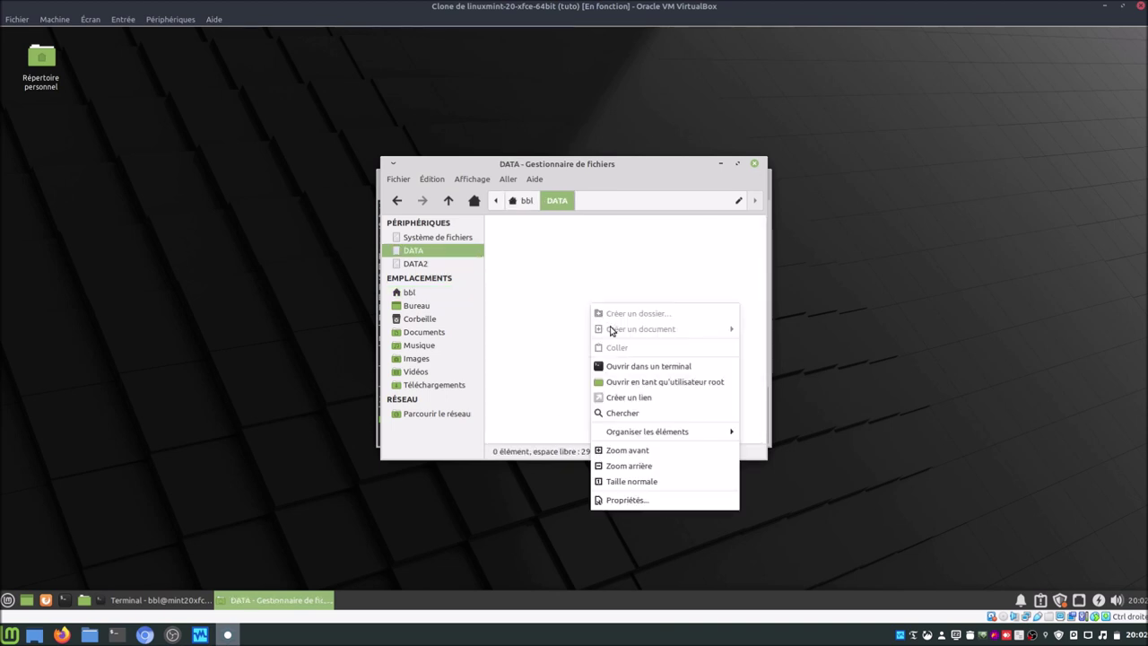
click(504, 265)
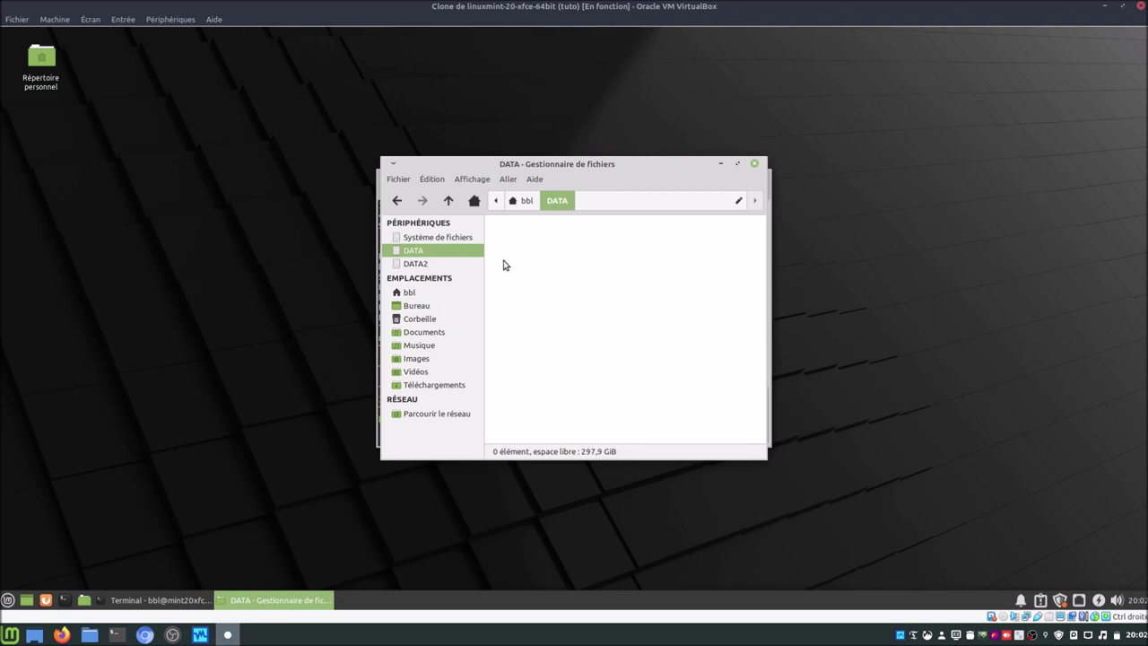
Step: List the home folder's contents with ls in the terminal
click(139, 602)
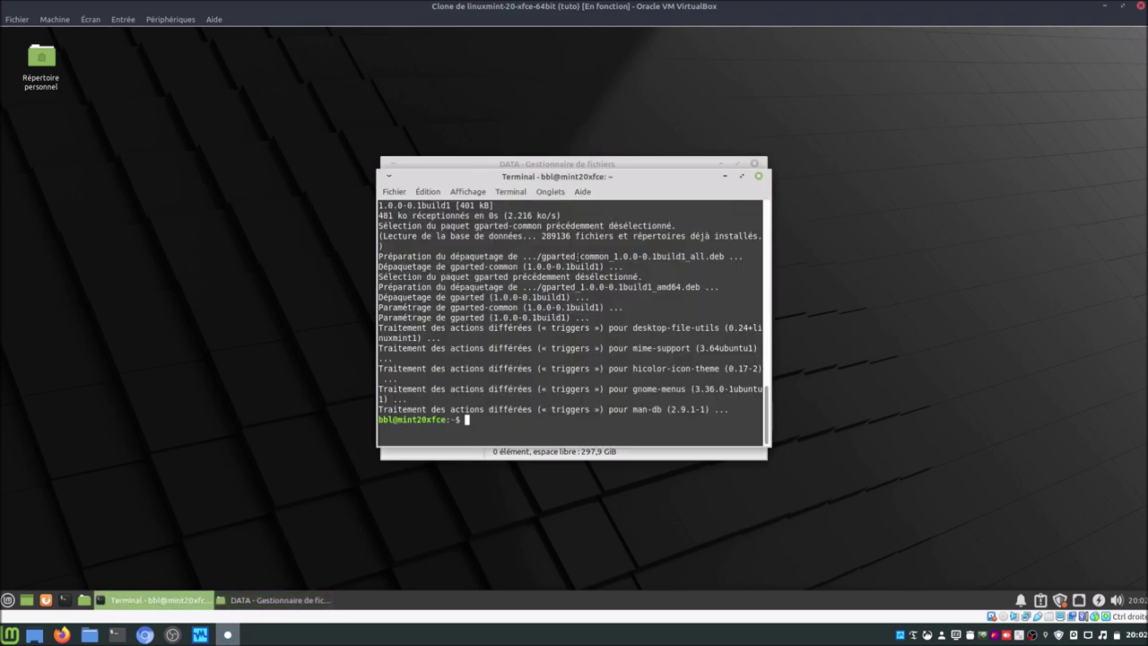
drag(609, 179, 789, 257)
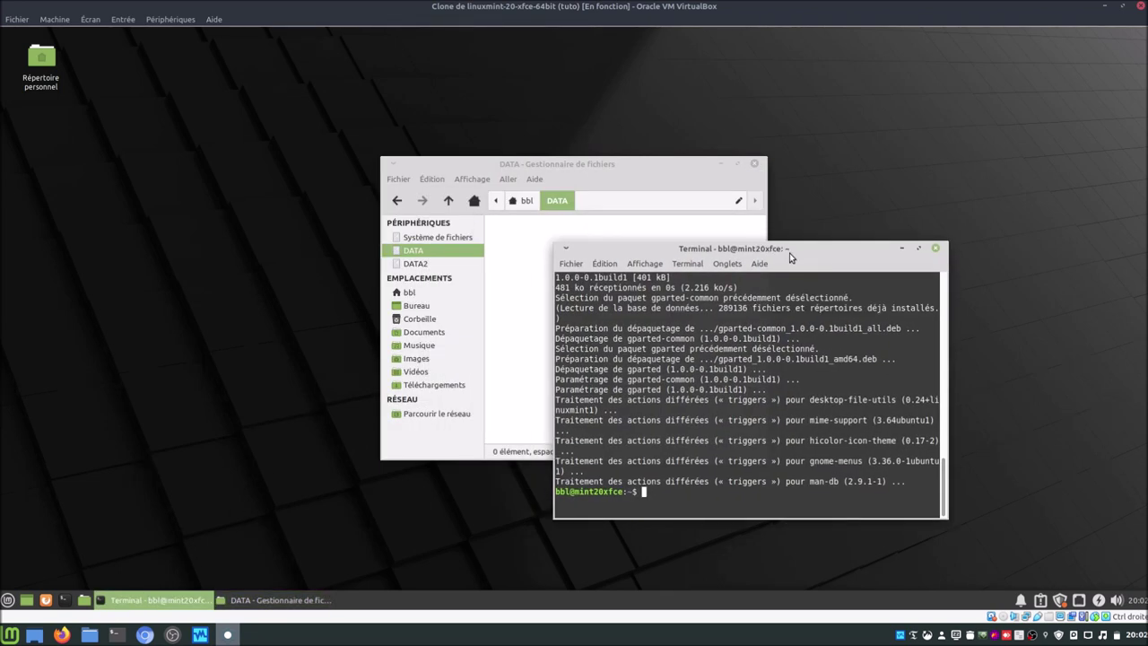
text(ls)
key(Return)
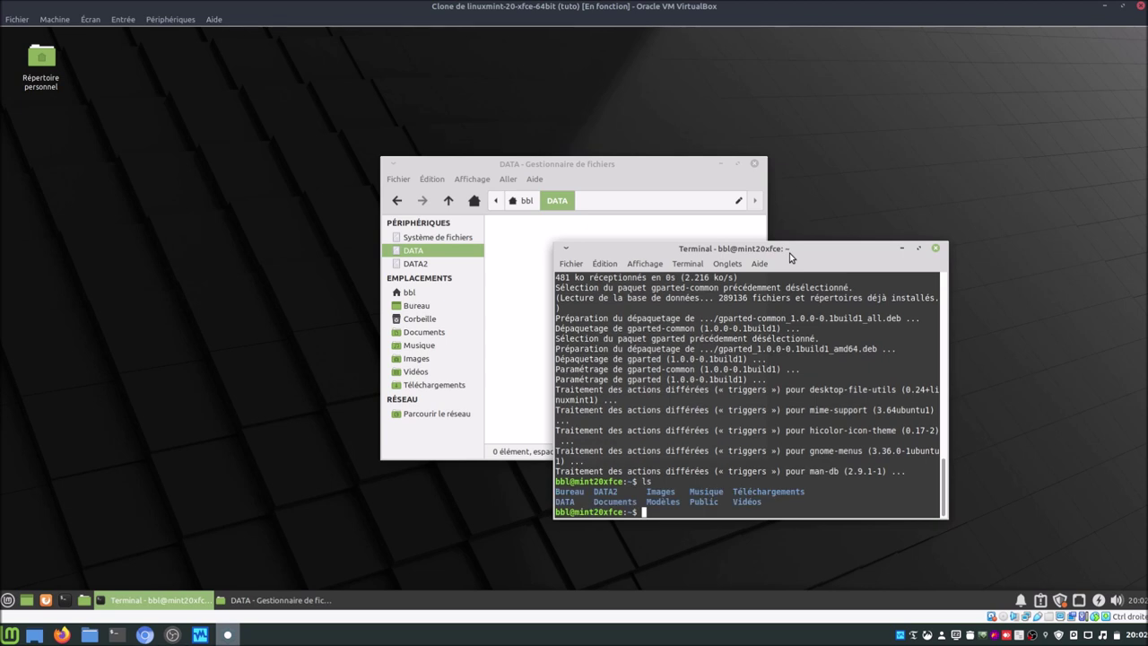
Step: Check DATA's Permissions: owner root, read-only access for group and others
click(429, 294)
right_click(597, 243)
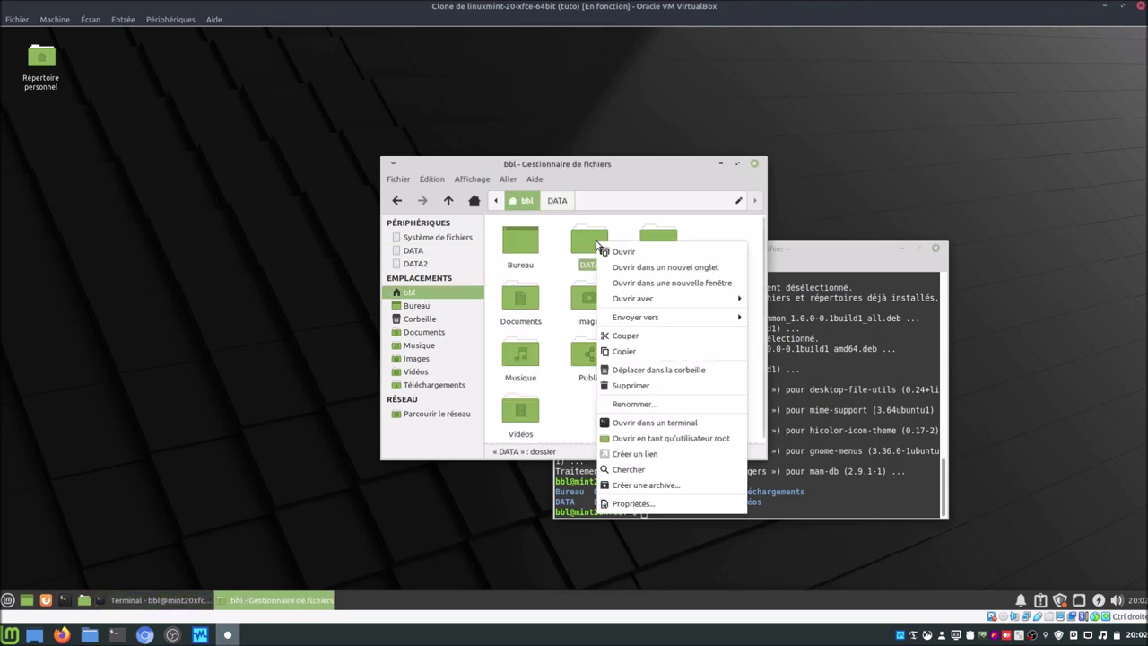
click(664, 503)
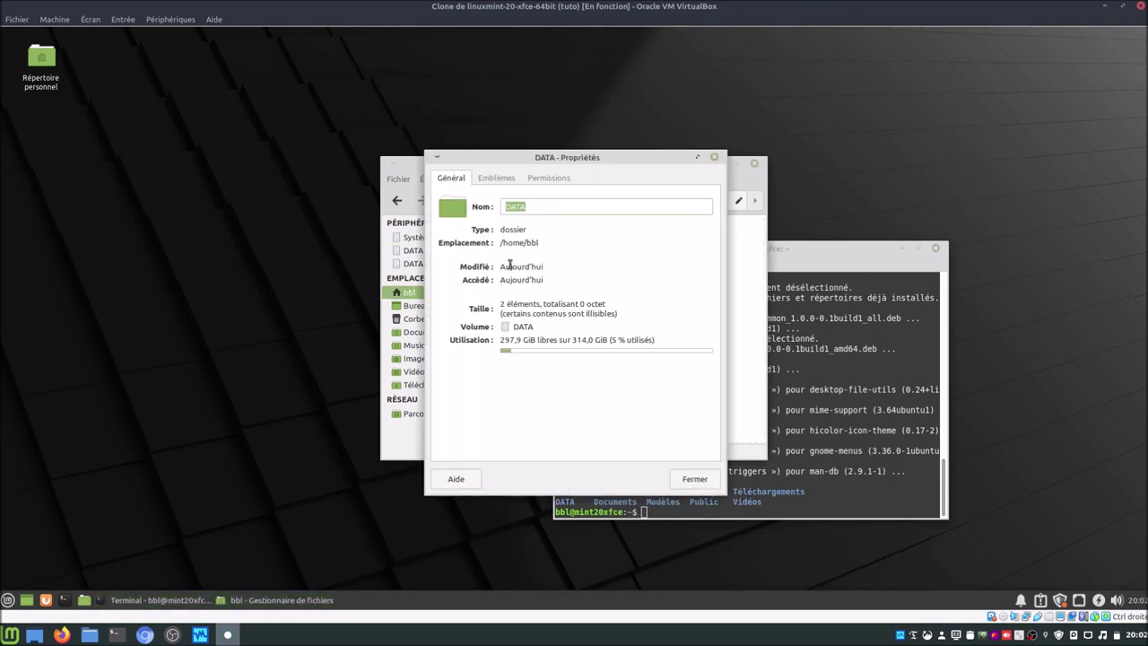
click(547, 178)
drag(604, 167, 285, 185)
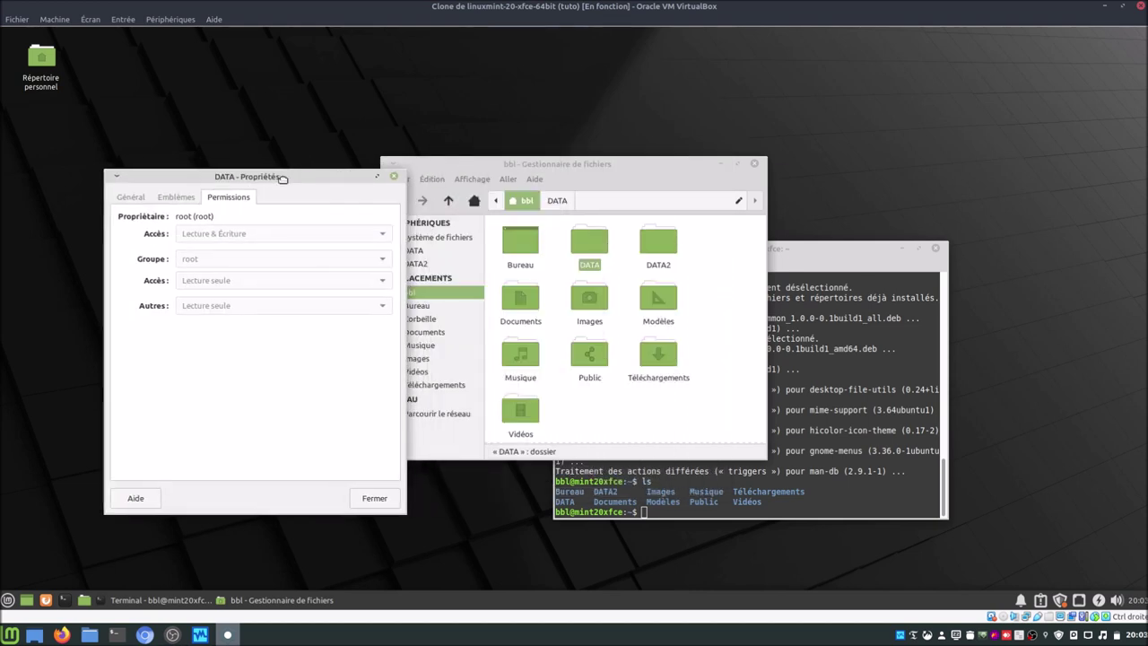
click(375, 498)
drag(673, 169, 376, 196)
click(843, 509)
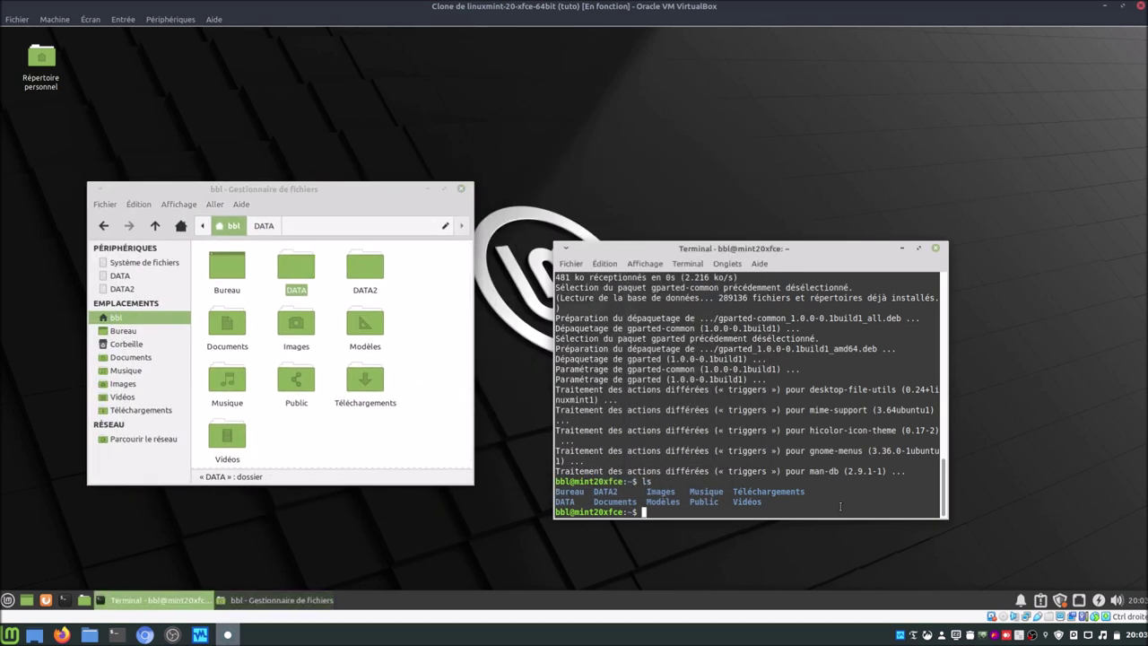
Step: Recursively give DATA to user bbl with sudo chown -R, correcting the invalid user 'any'
text(sudo chown -R)
text(any DATA)
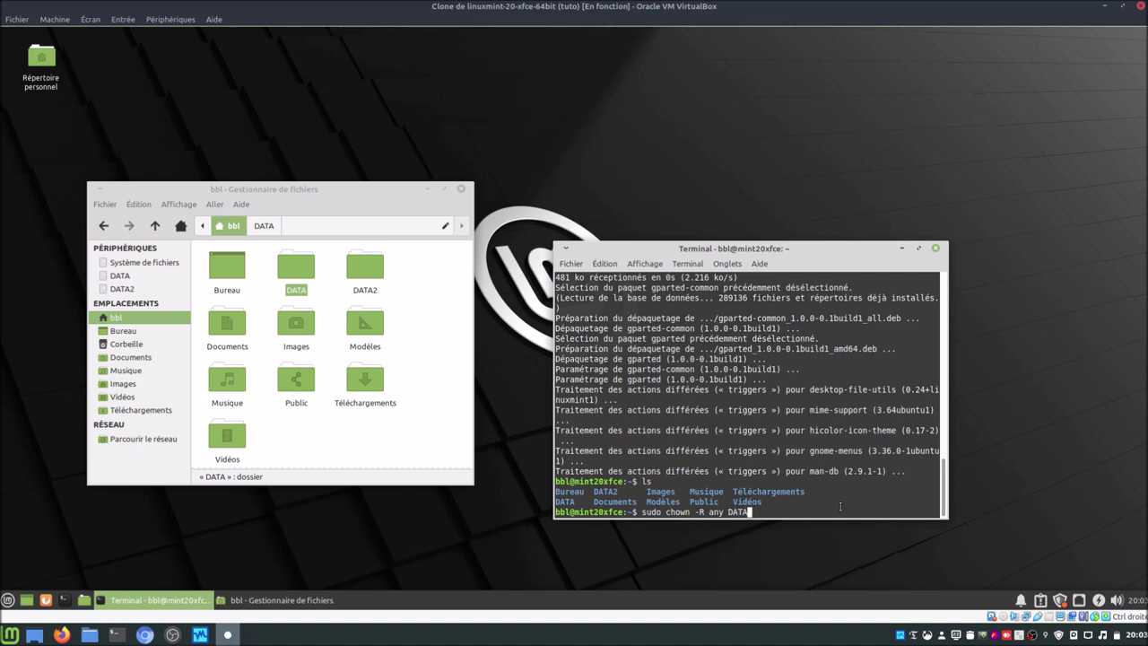
key(Return)
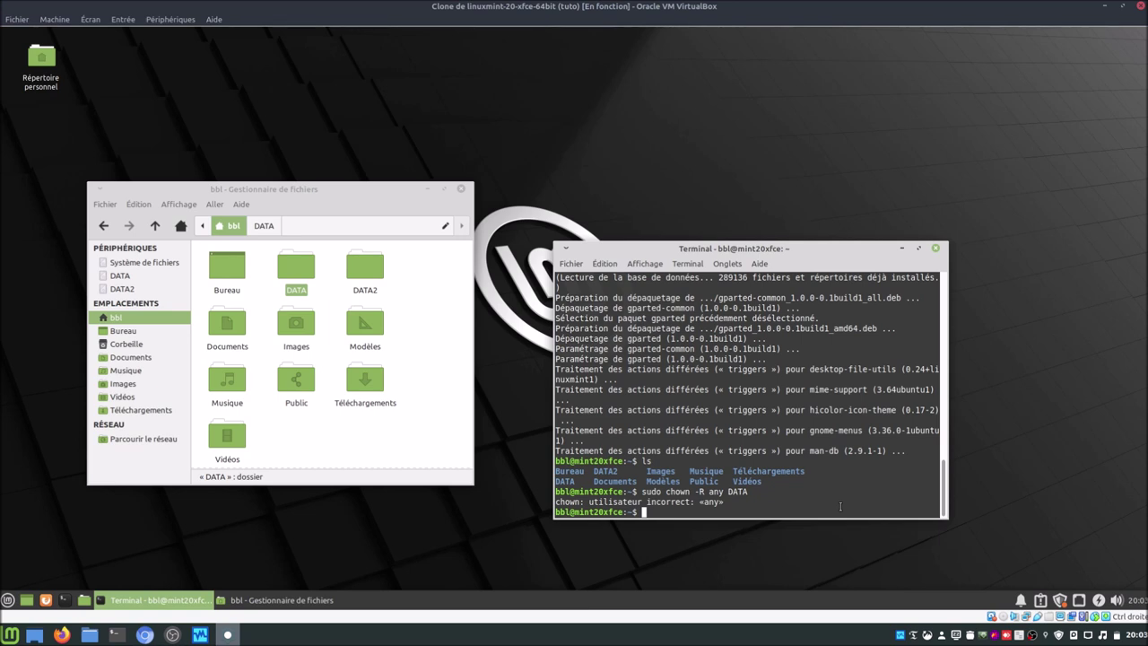
key(Up)
key(Left)
key(Left)
key(Left)
key(Left)
key(Left)
key(BackSpace)
key(BackSpace)
key(BackSpace)
text(bbl)
key(Return)
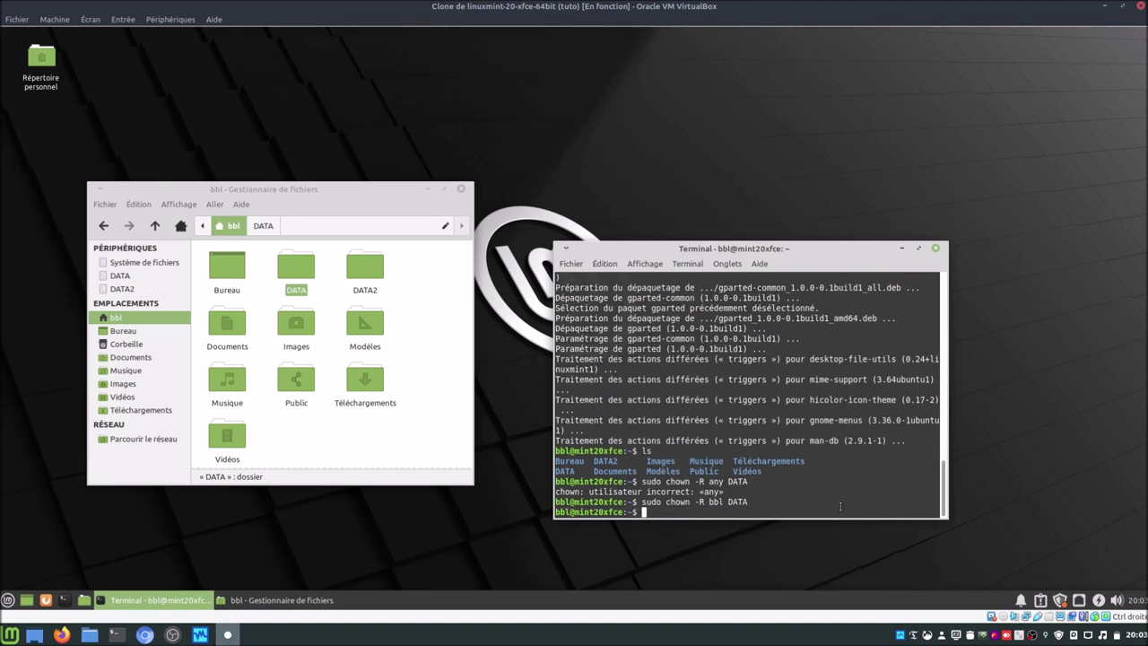
Step: Repeat the recursive chown to bbl for DATA2
key(Up)
text(2)
key(Return)
Step: Confirm in DATA's properties that its owner is now the regular user
double_click(295, 266)
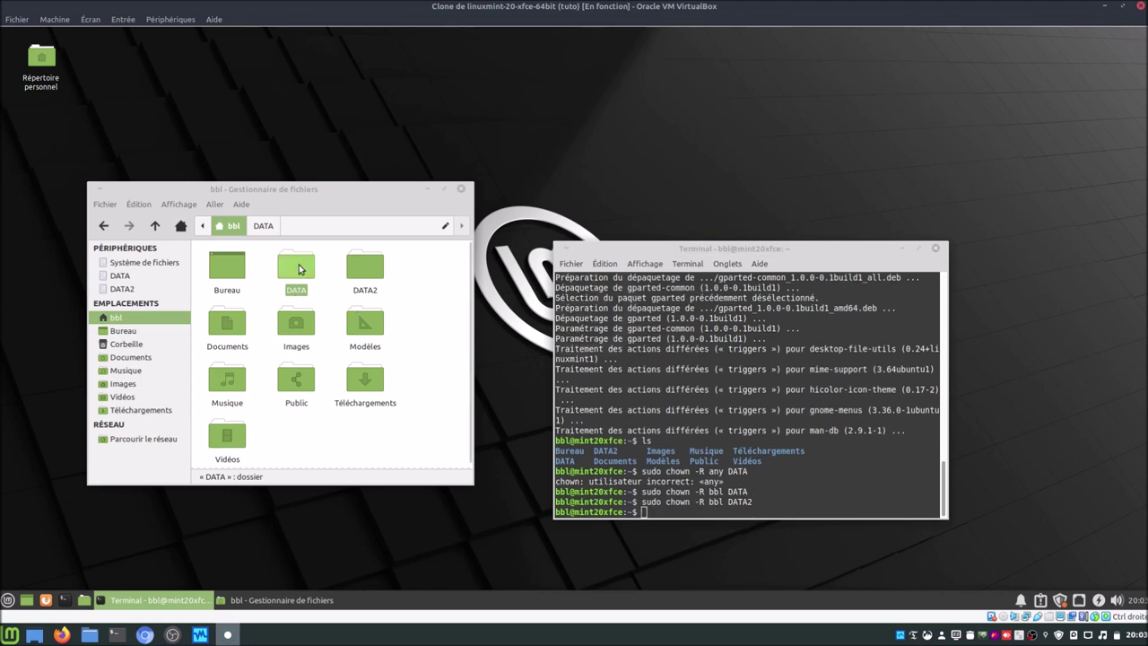
right_click(332, 306)
click(288, 301)
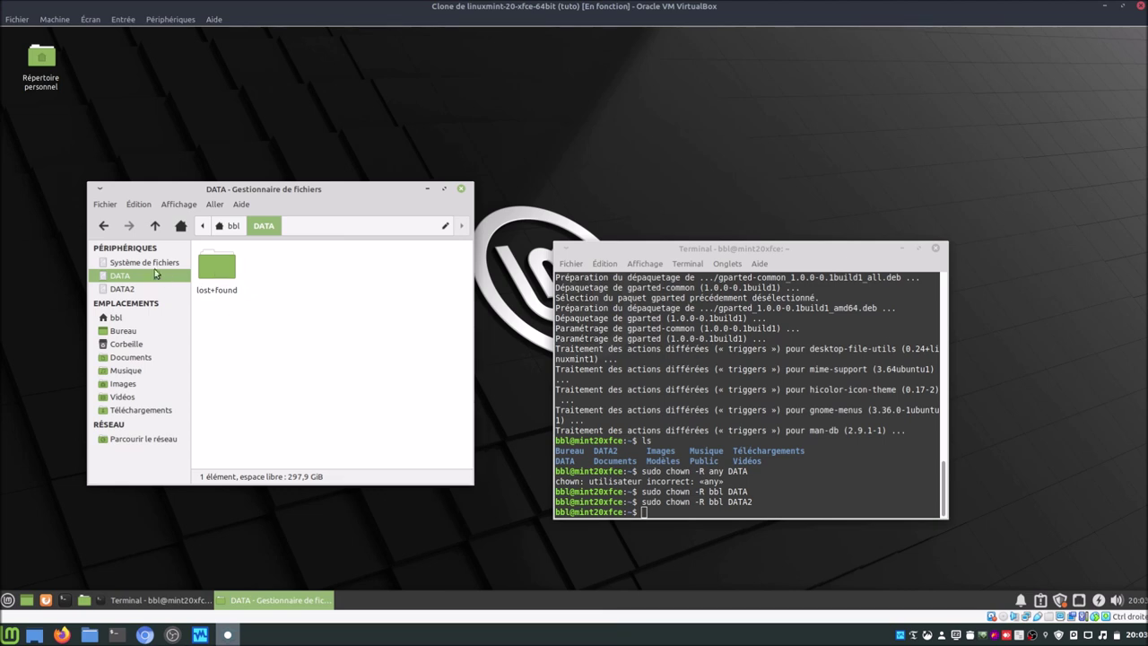
key(alt+Left)
right_click(299, 266)
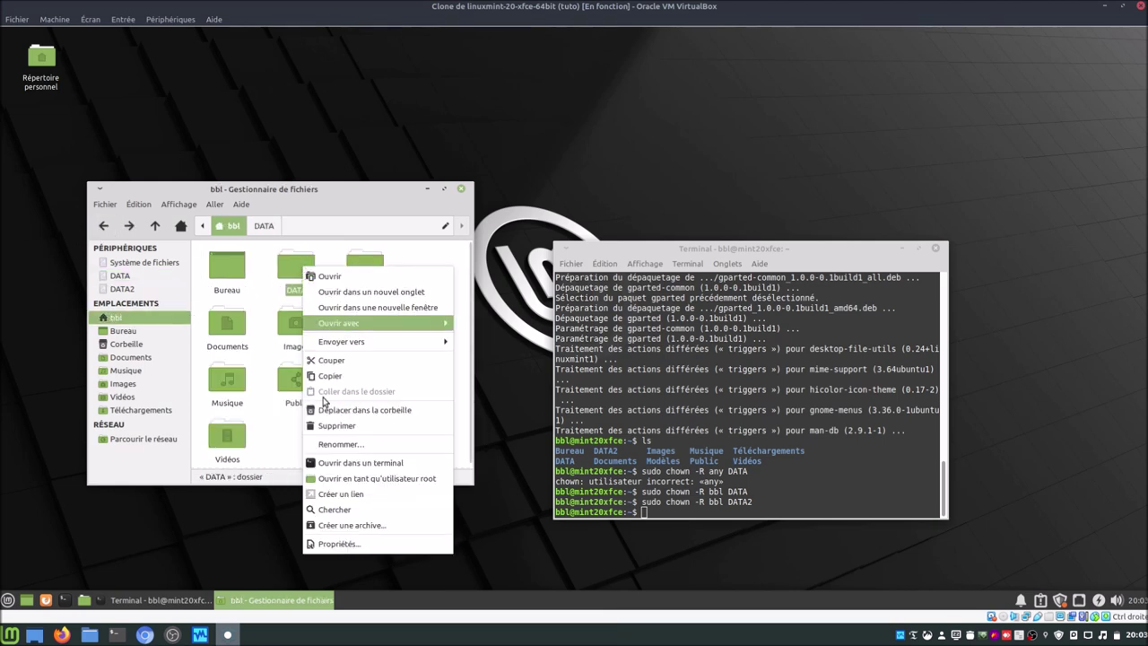
click(371, 538)
click(258, 204)
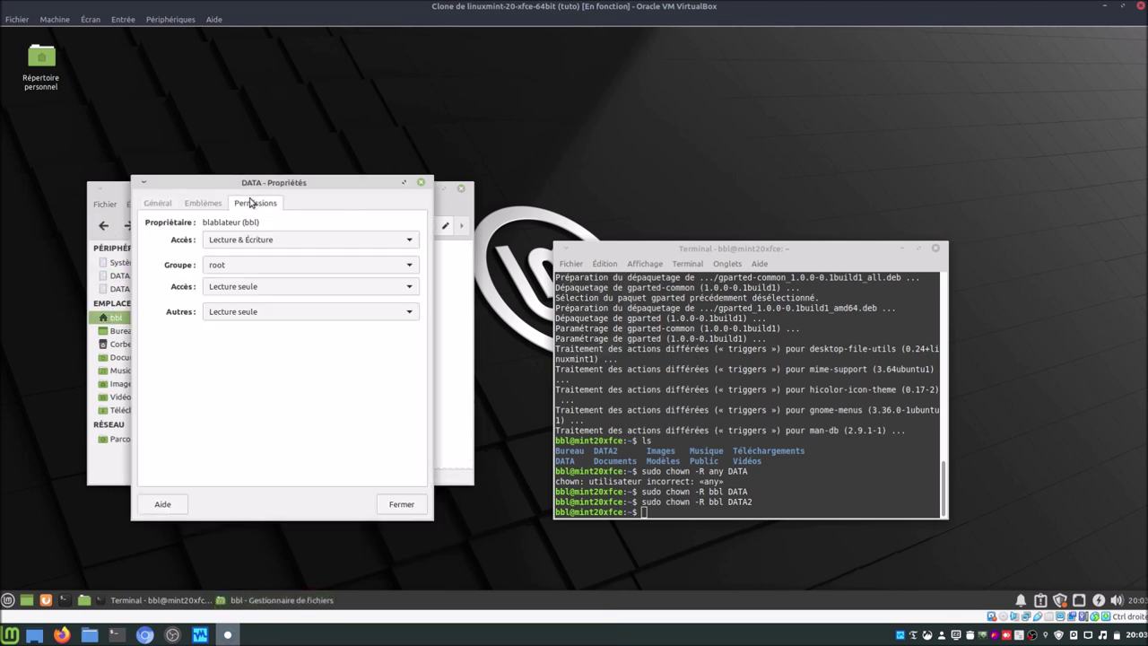
click(418, 504)
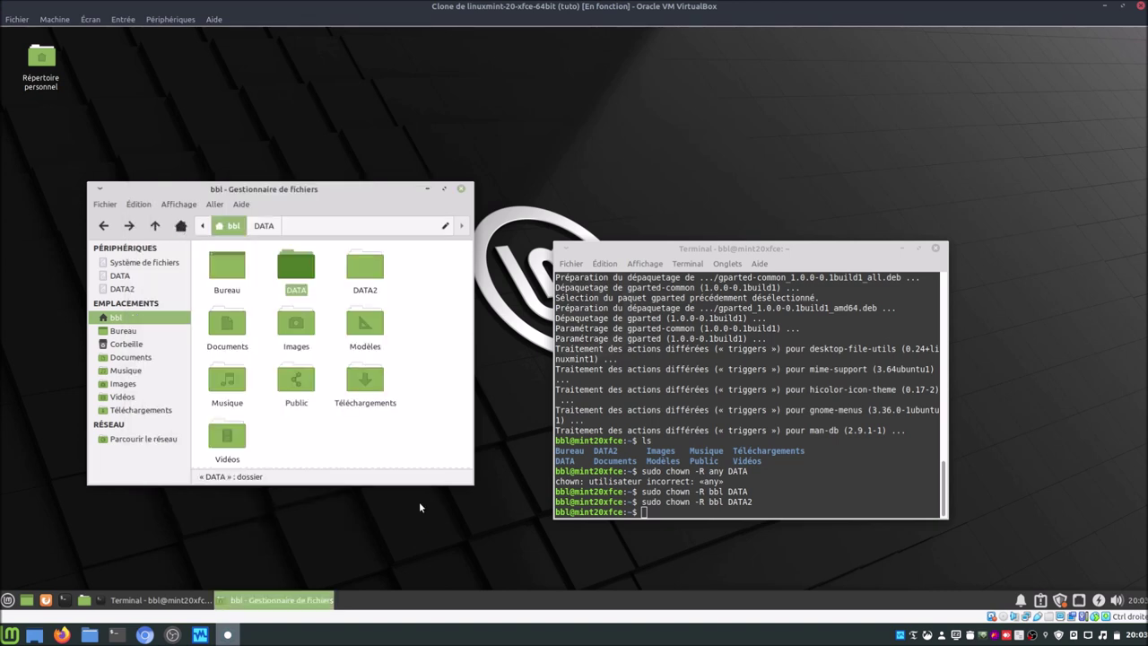
Step: Create trial folders 'test' in DATA and 'dfgdfgdfg' in DATA2
double_click(305, 267)
right_click(323, 360)
click(339, 367)
text(test)
key(Return)
click(235, 228)
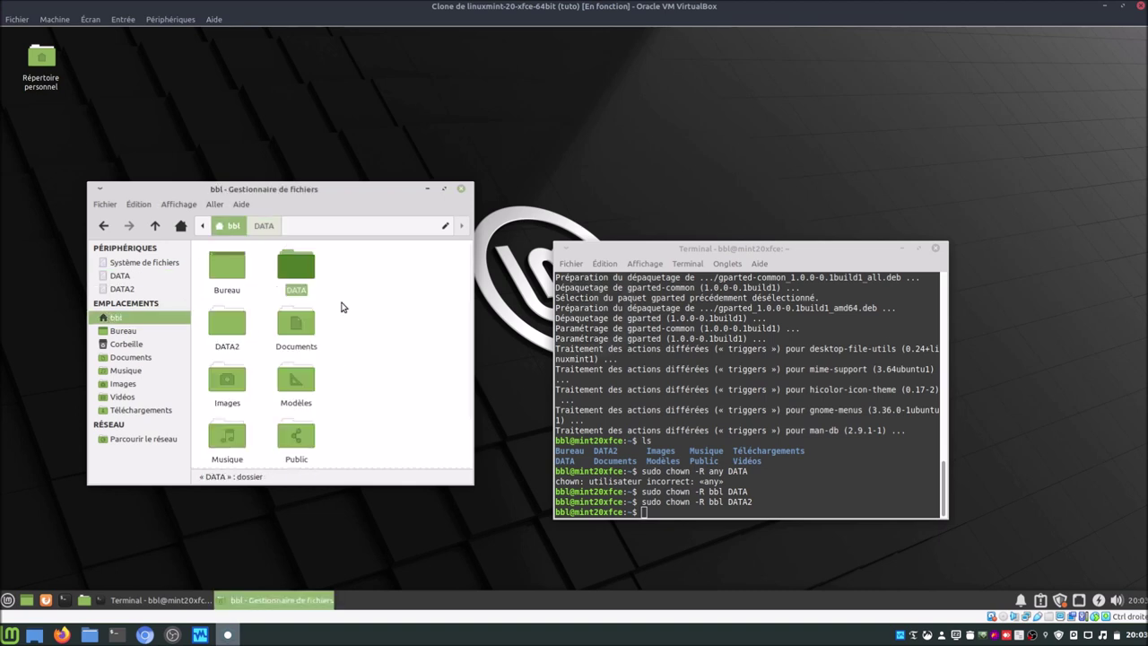
double_click(219, 336)
right_click(297, 364)
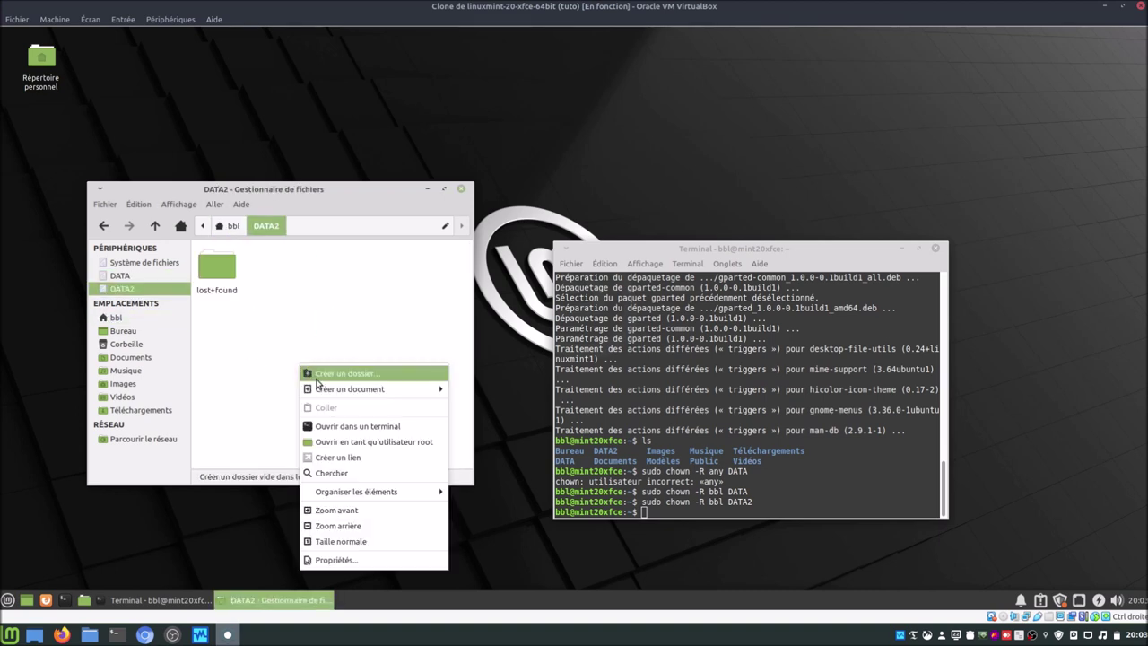
click(318, 375)
text(dfgdfgdfg)
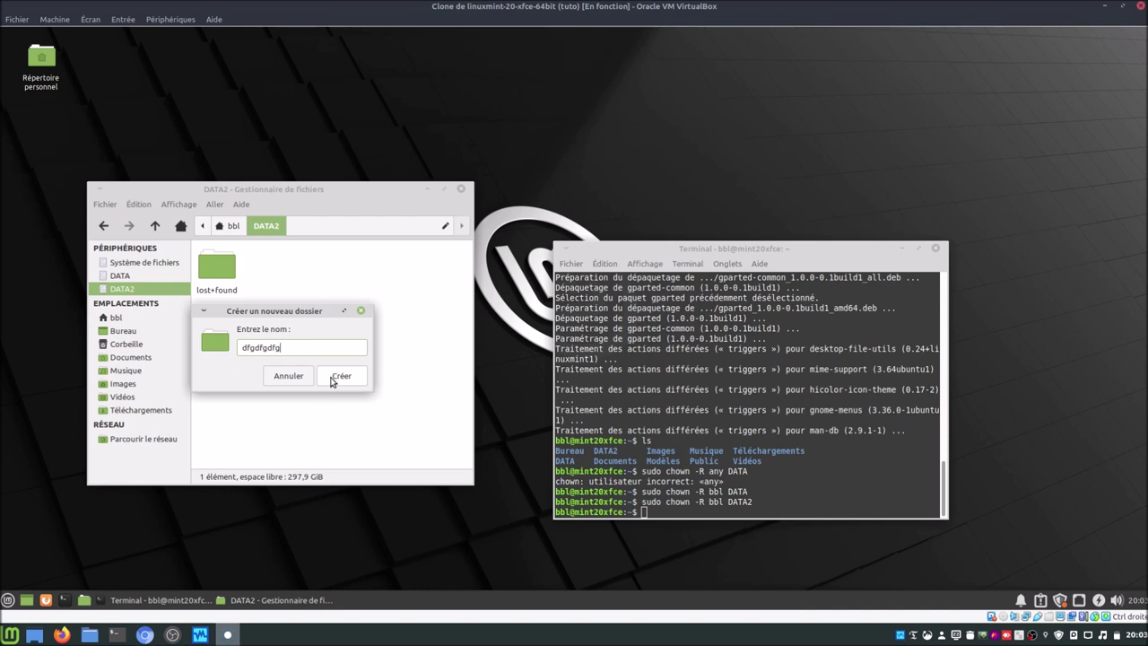
click(339, 378)
Step: Move the trial folders in DATA2 and DATA to the trash
drag(217, 317, 260, 278)
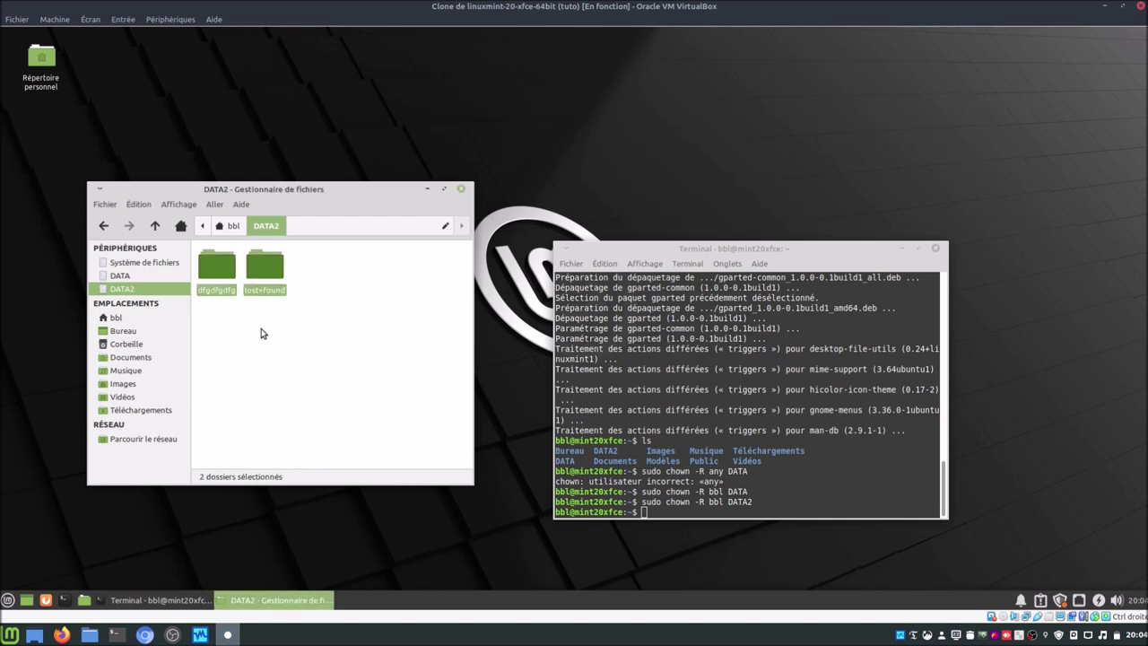
right_click(275, 263)
click(322, 392)
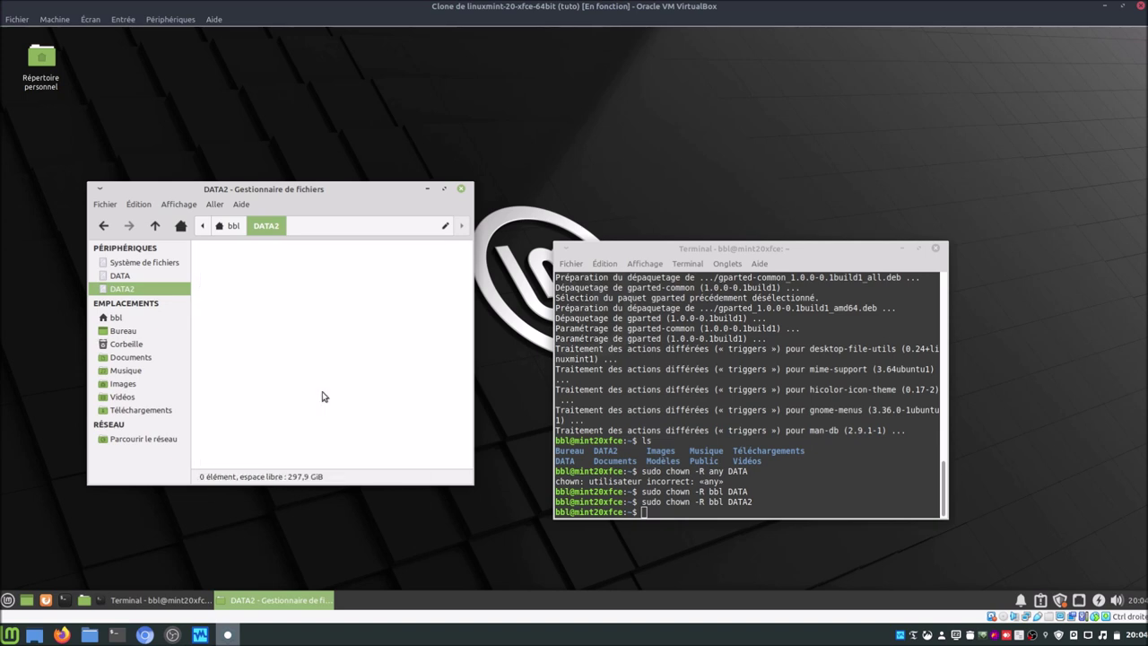
click(231, 227)
double_click(295, 269)
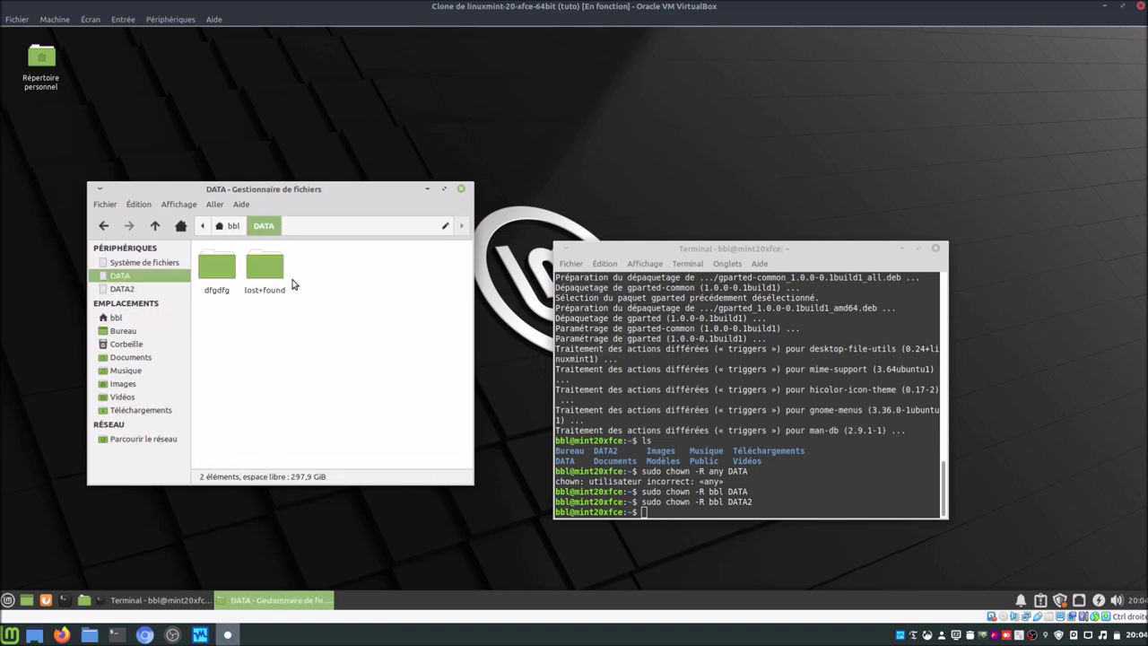
drag(213, 309, 278, 258)
right_click(278, 257)
click(322, 392)
Step: Create folders 'ISO' and 'timeshift' inside DATA
right_click(266, 313)
click(296, 318)
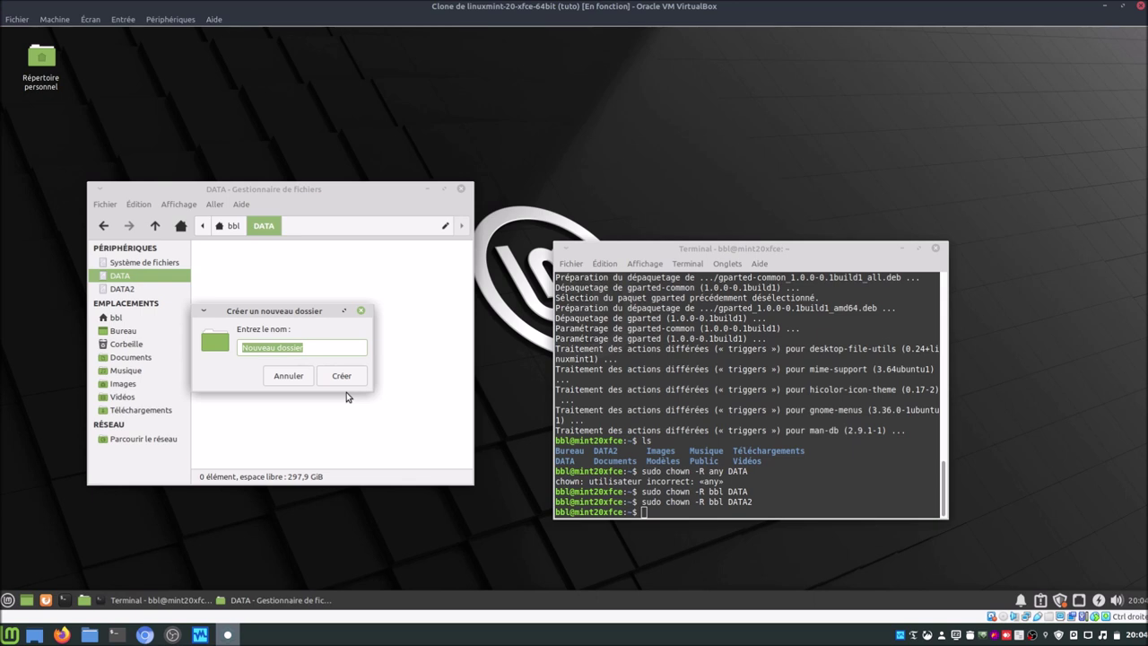
text(ISO)
key(Return)
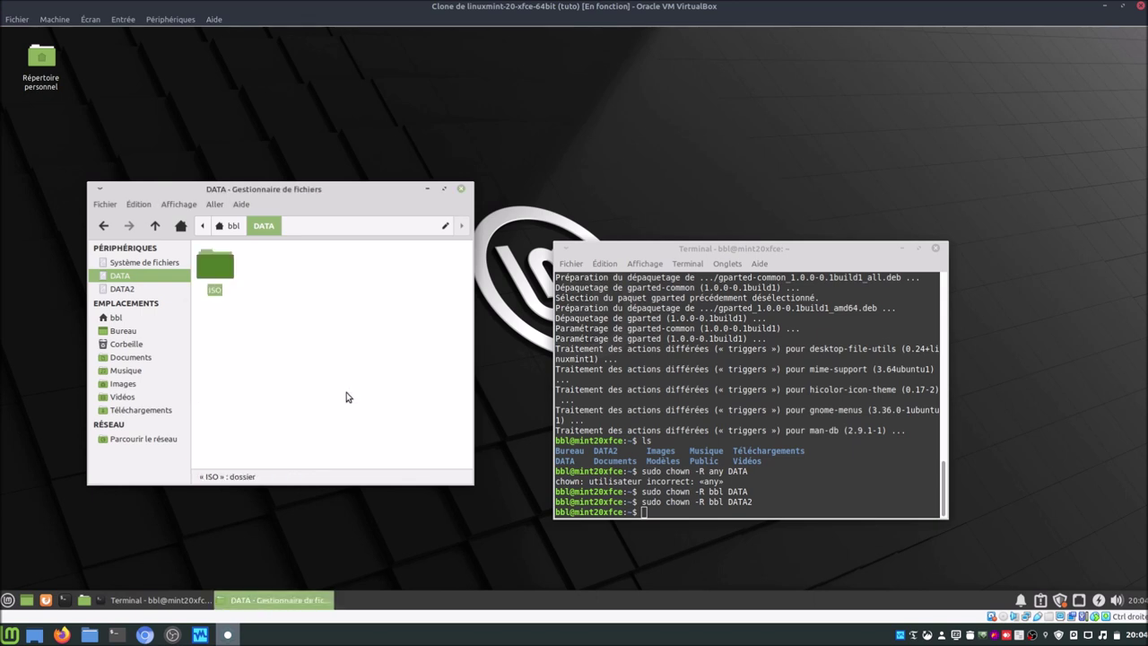
right_click(343, 395)
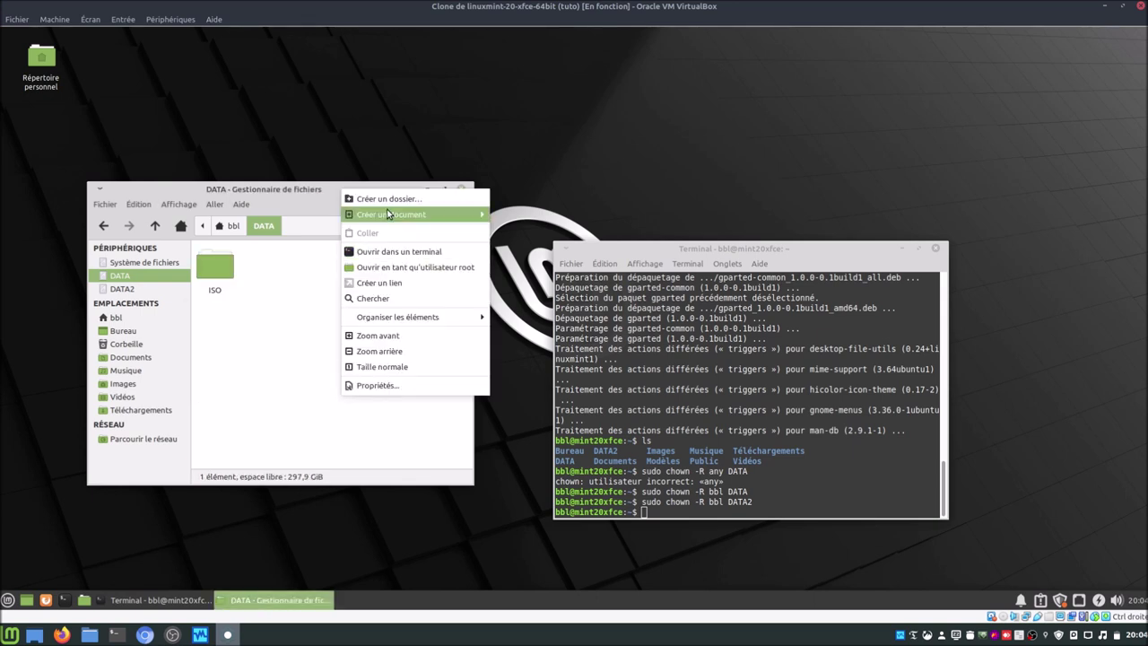
click(359, 199)
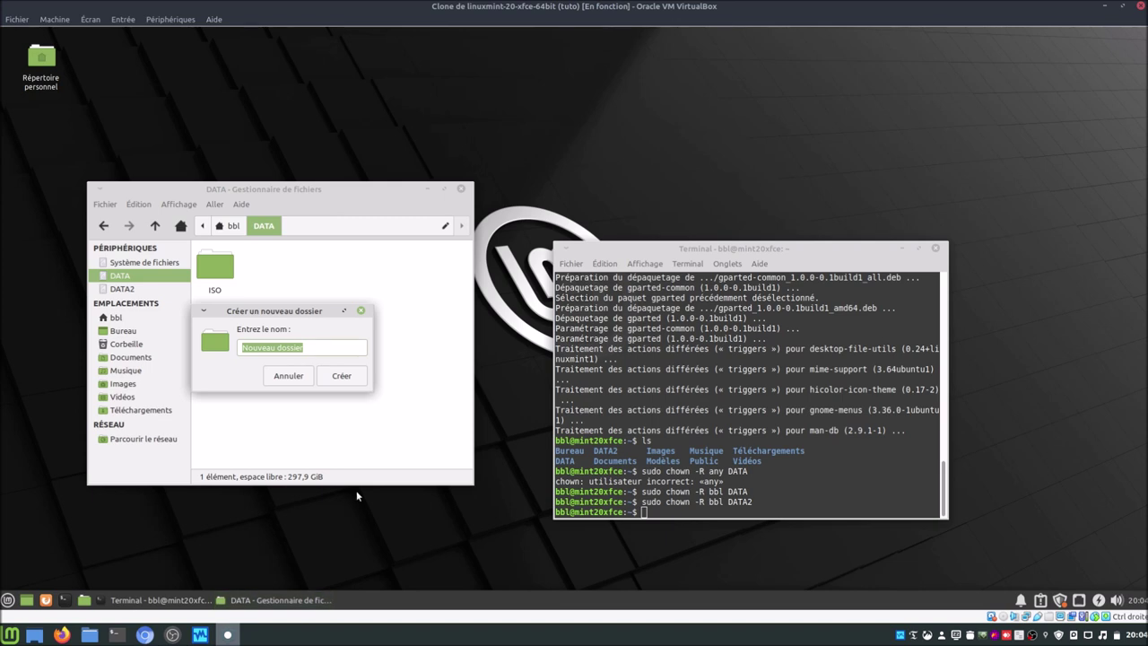
text(timeshift)
key(Return)
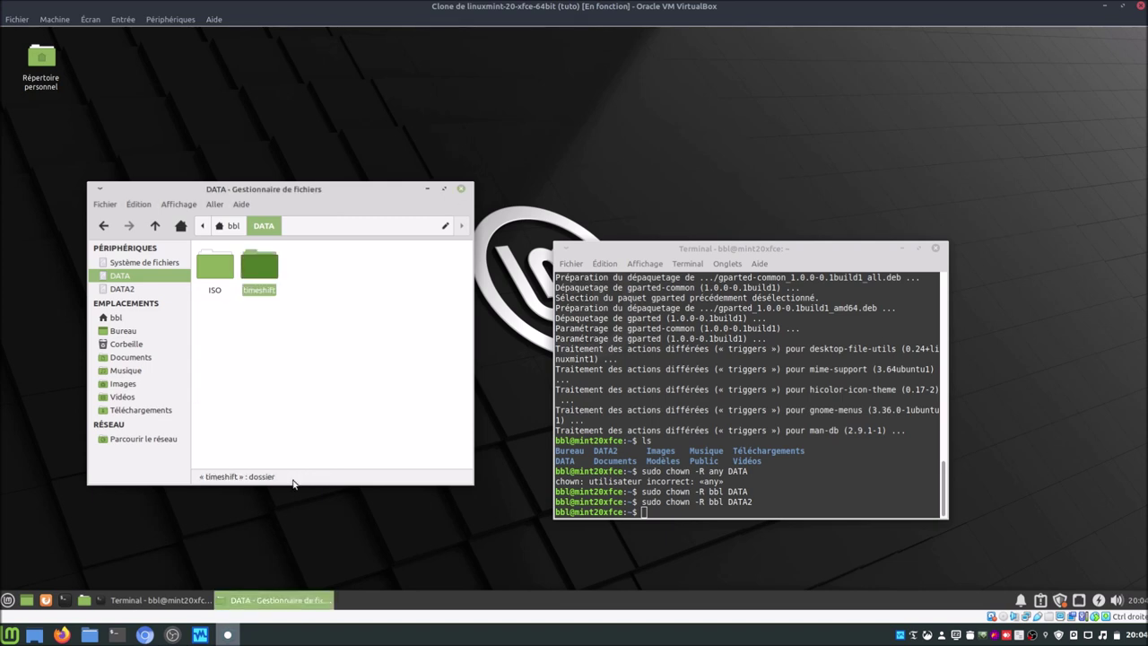
Step: Create a folder named 'VM' inside DATA2
click(233, 225)
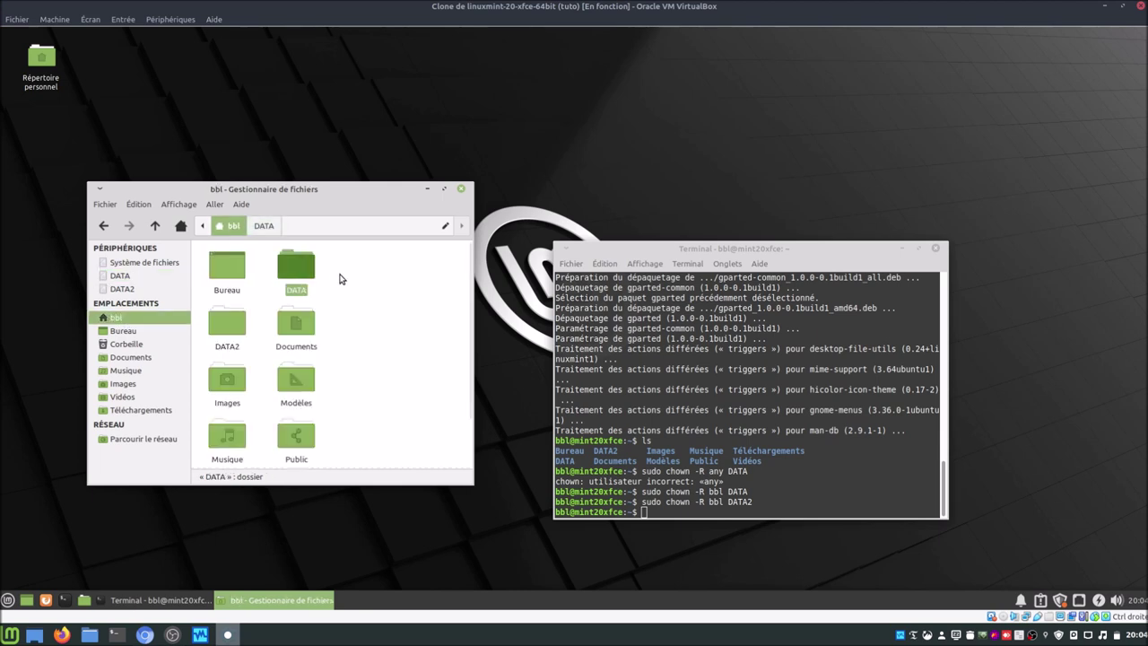
double_click(227, 323)
right_click(282, 342)
click(310, 356)
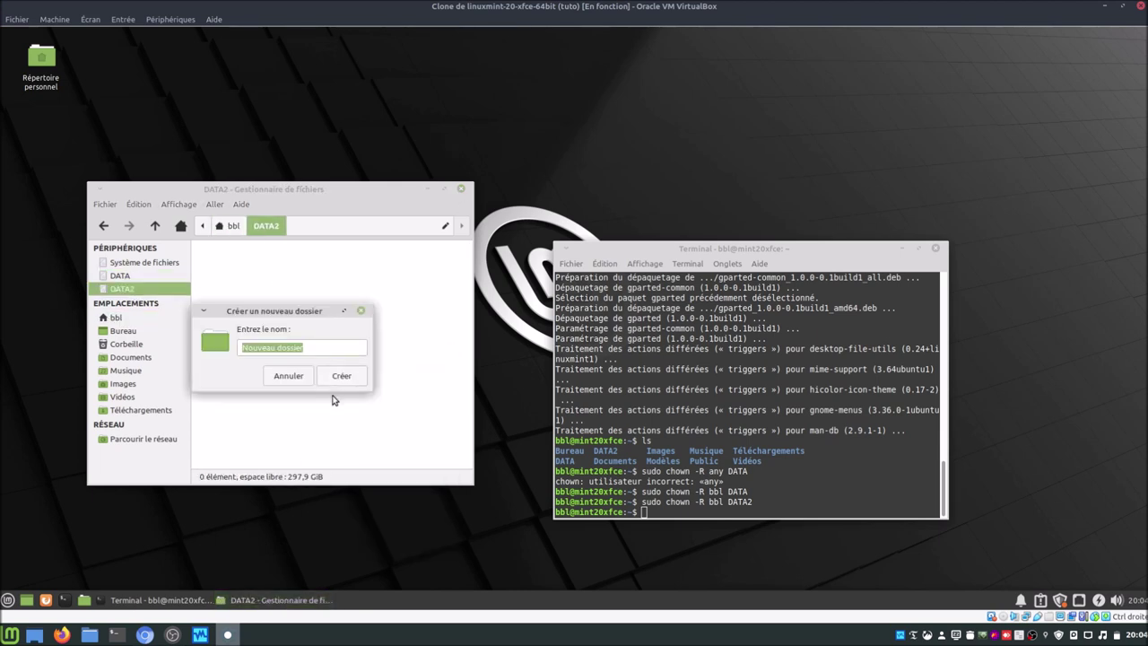
text(VM)
key(Return)
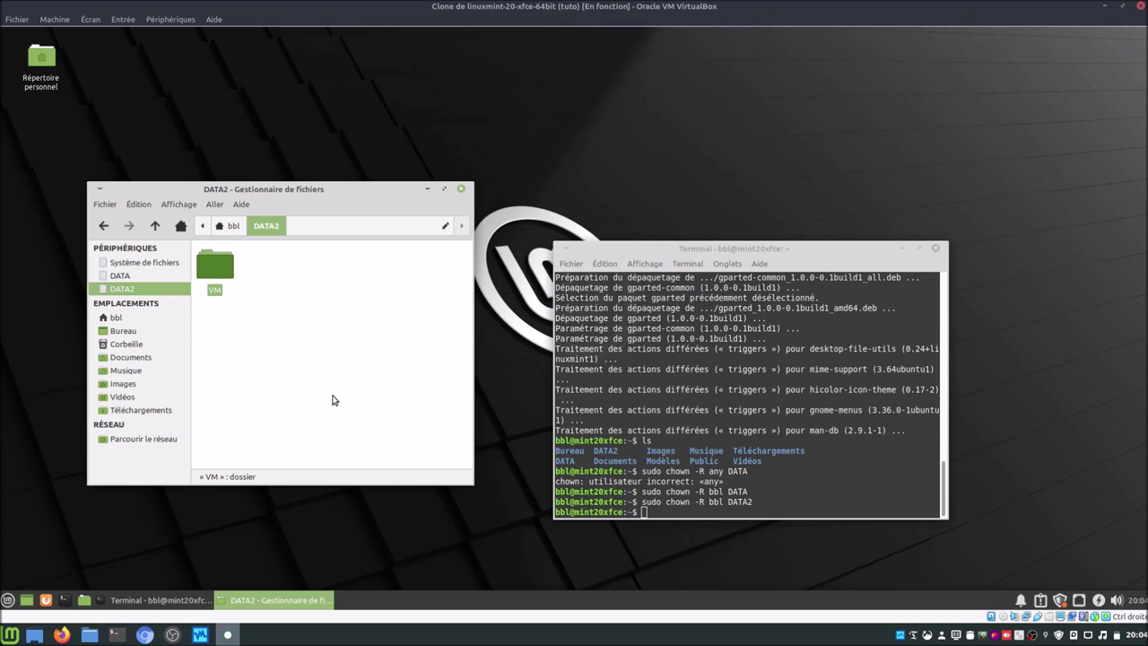
Step: In Disks, revert the DATA partition on the first 344 GB disk to default session mount options
click(7, 599)
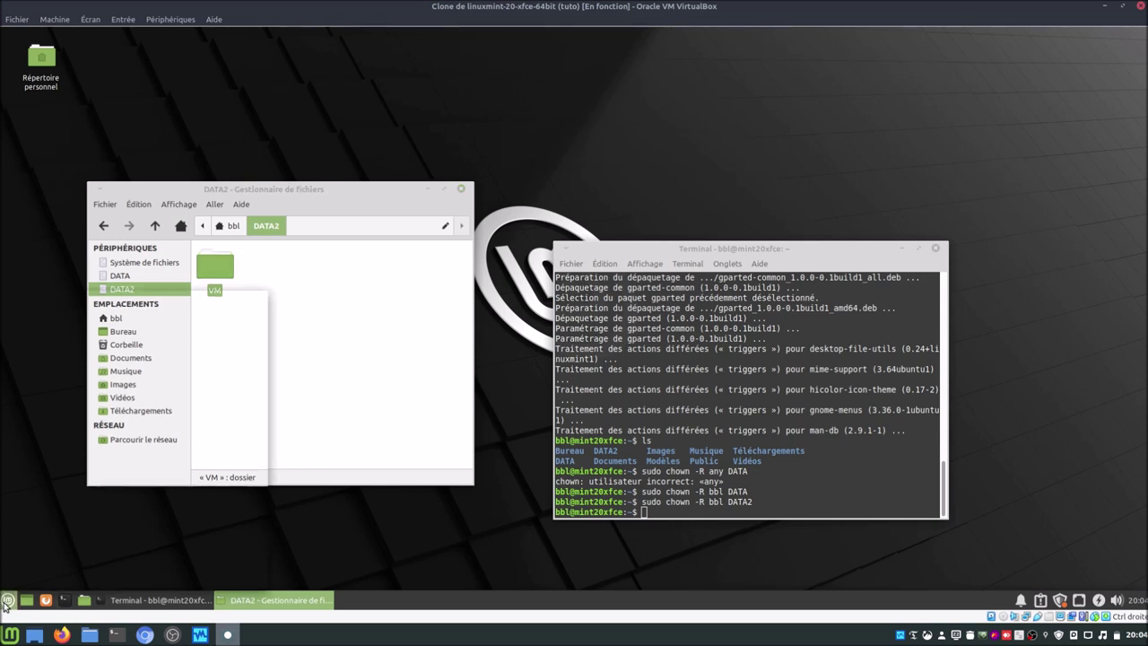
text(dis)
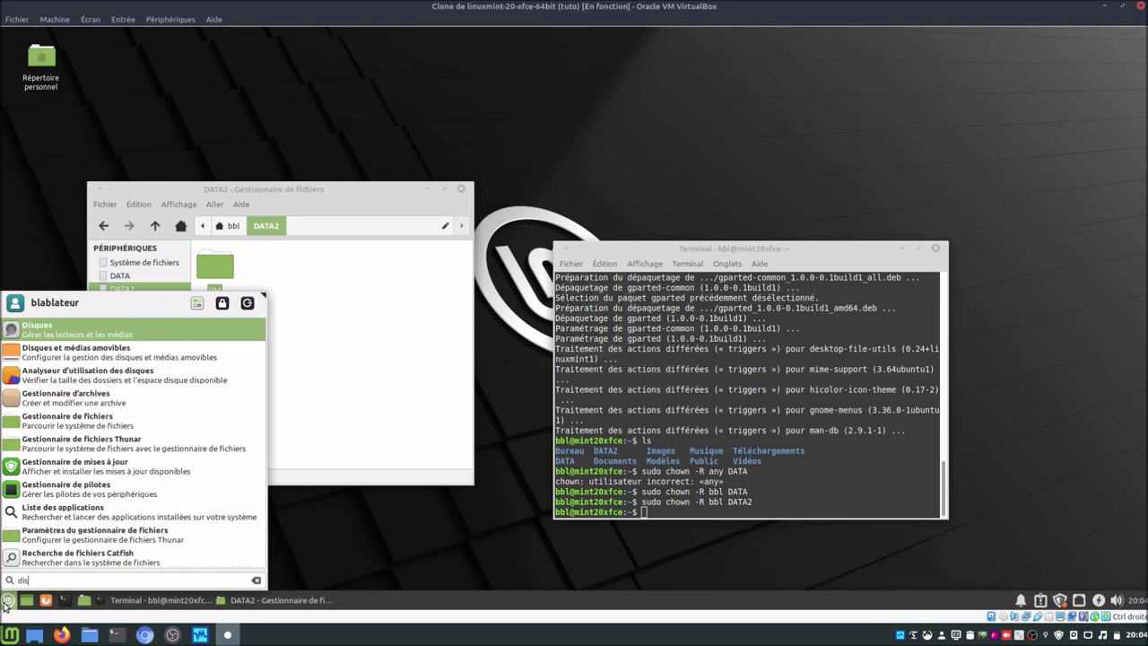
key(Return)
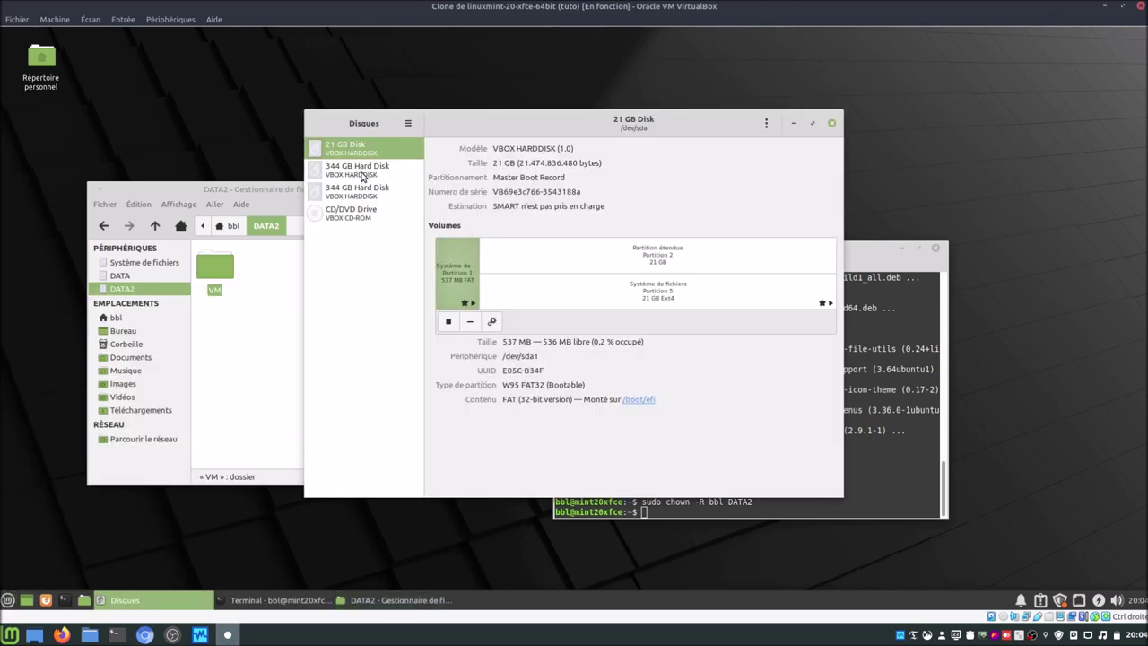
click(362, 170)
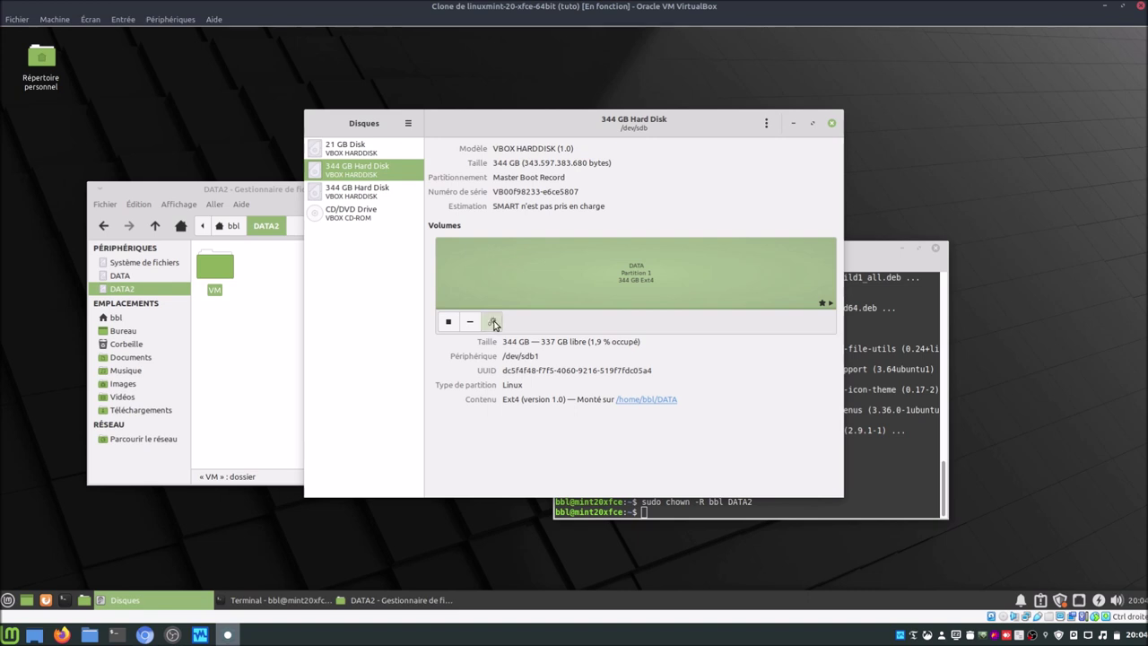
click(494, 325)
click(567, 356)
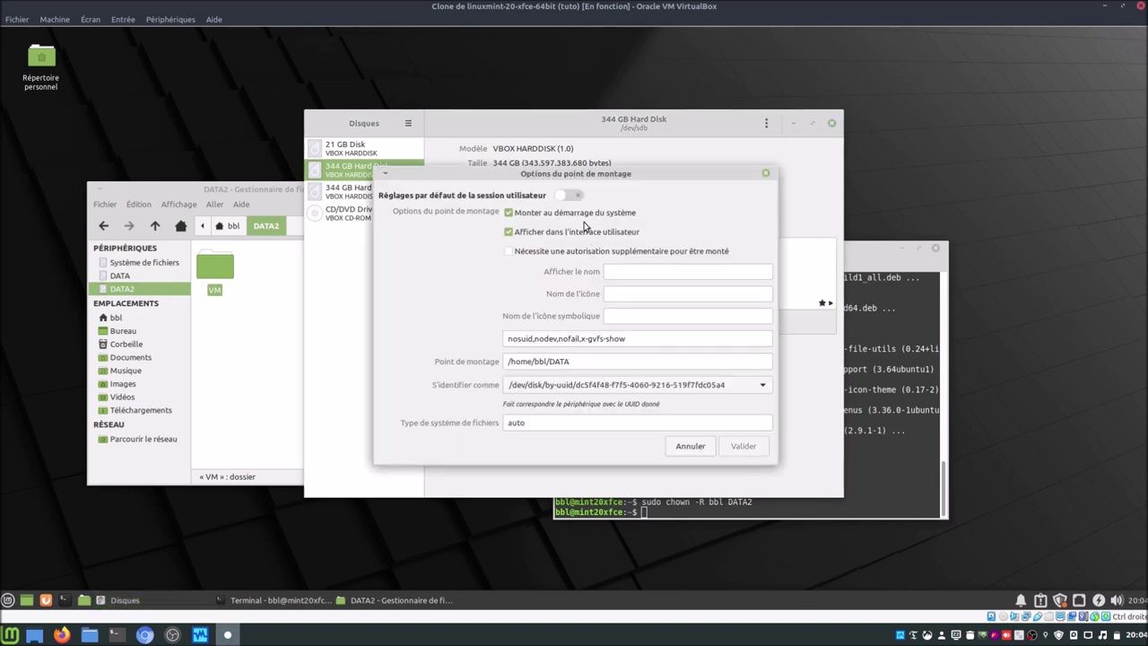
click(571, 196)
click(744, 446)
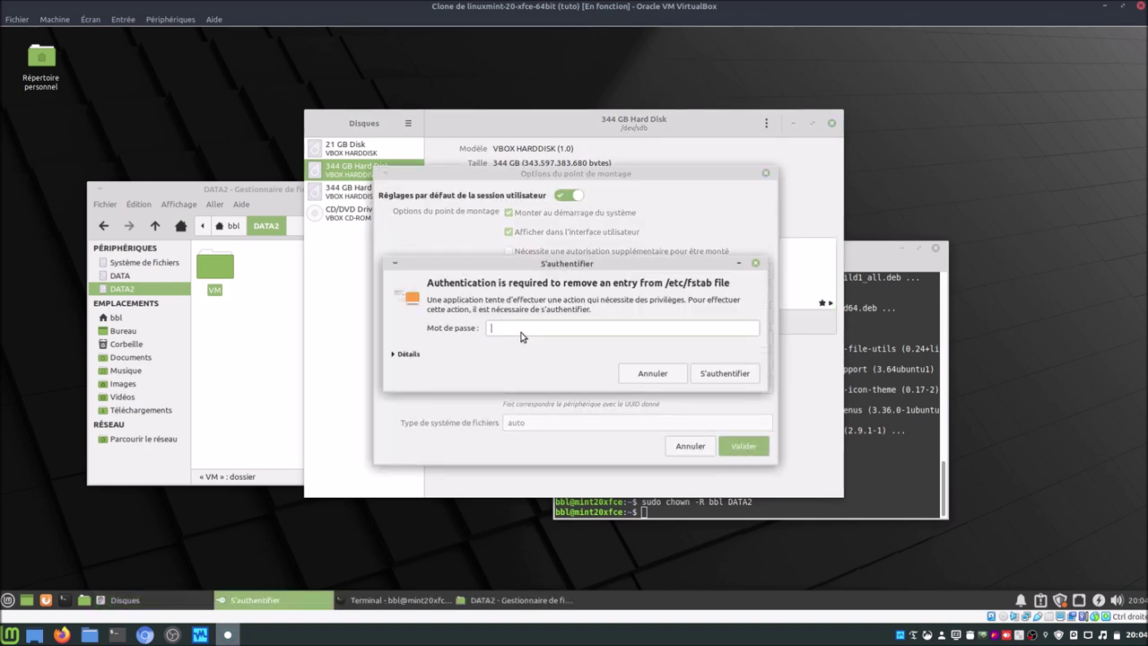
key(Return)
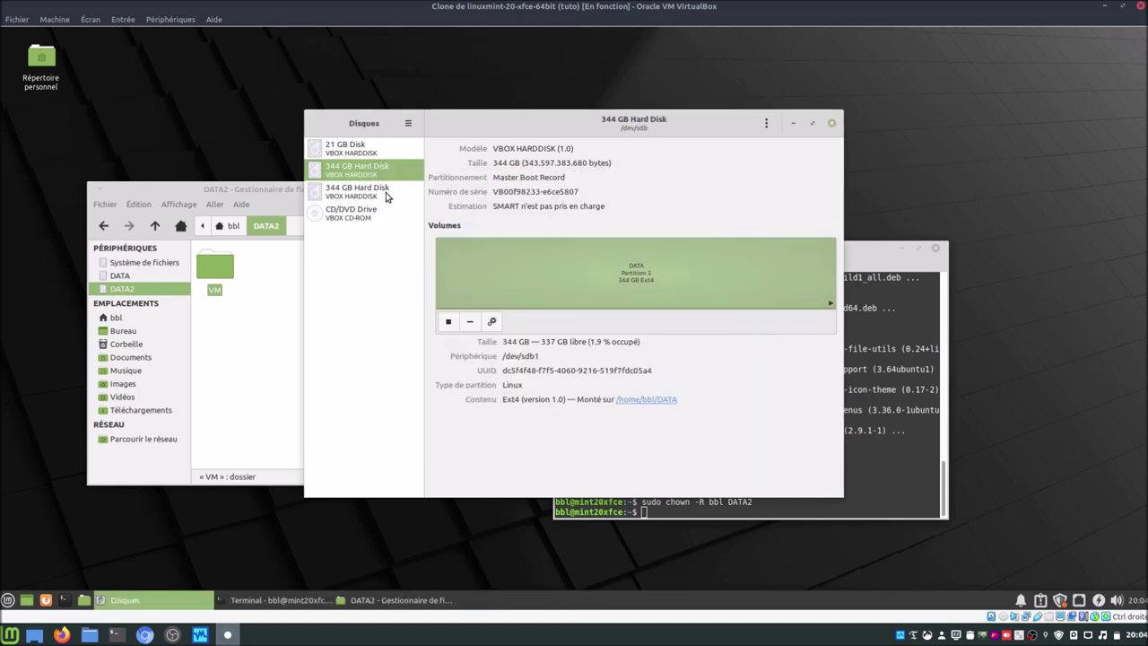
Step: Revert DATA2 on the second 344 GB disk to default mount options, then close Disks and the file manager
click(387, 196)
click(491, 321)
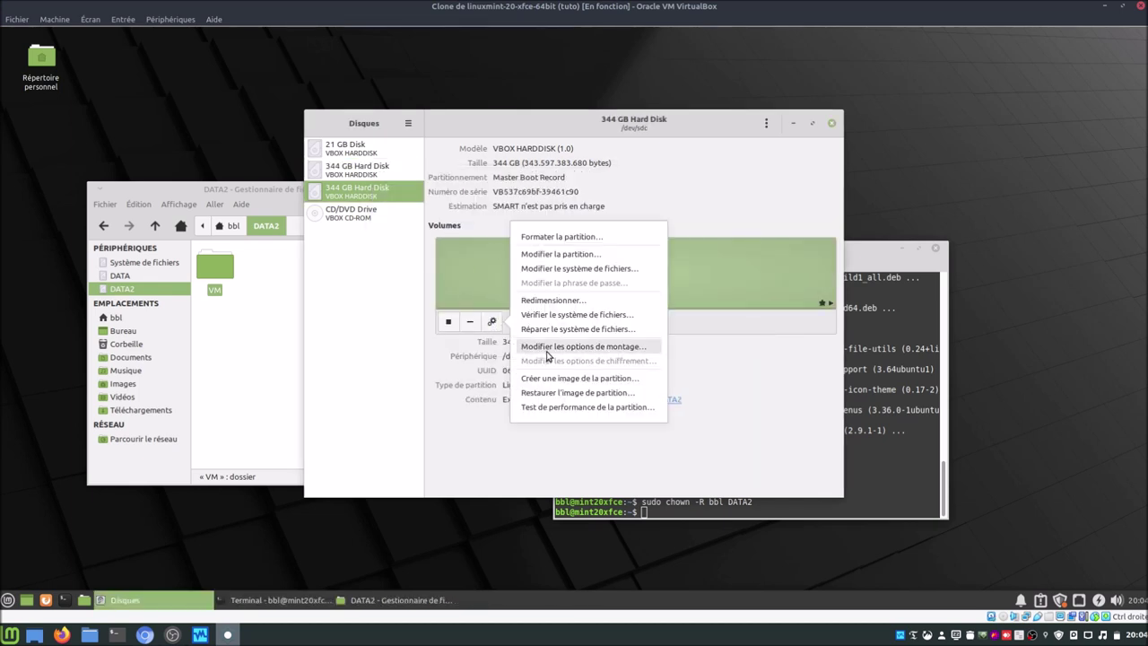
click(547, 350)
click(581, 201)
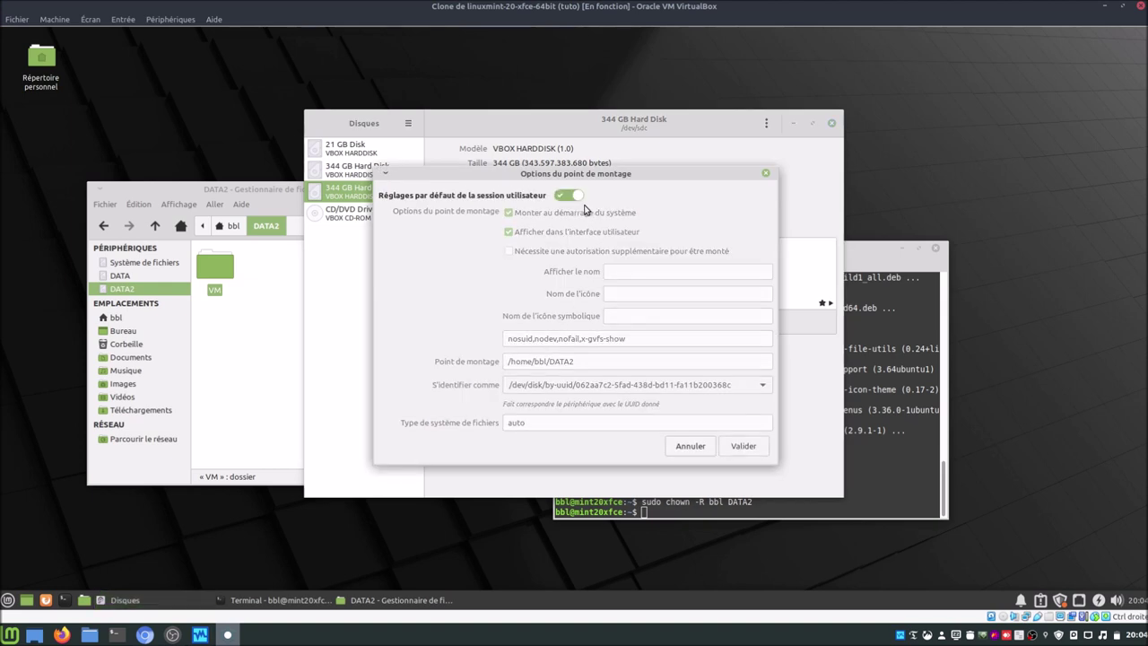
click(758, 445)
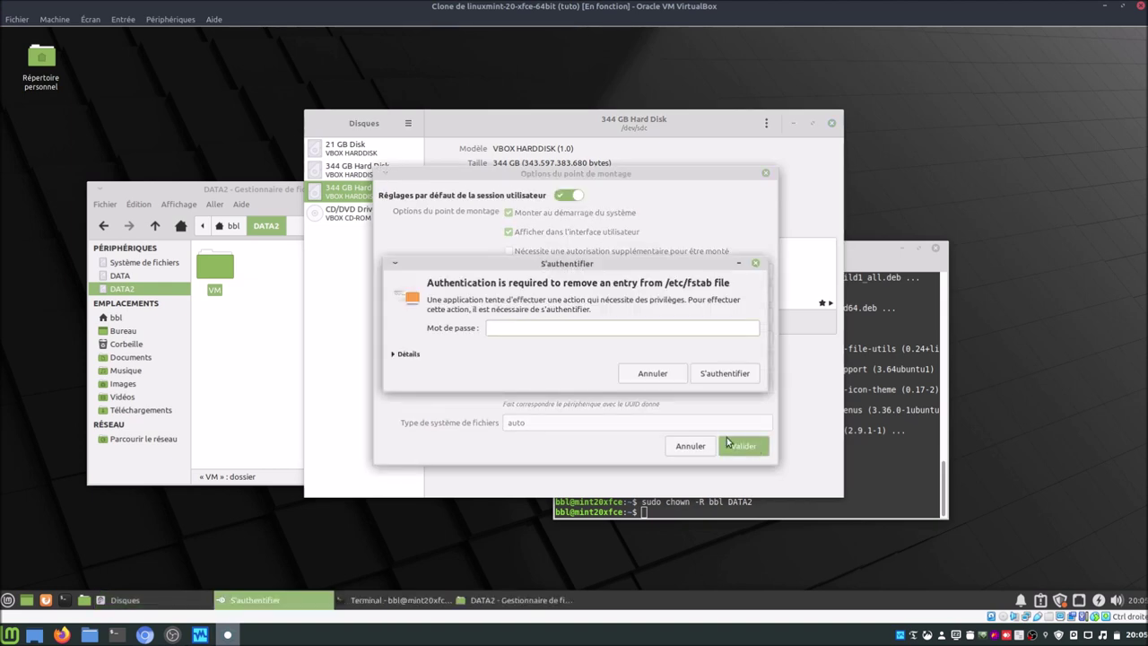
key(Return)
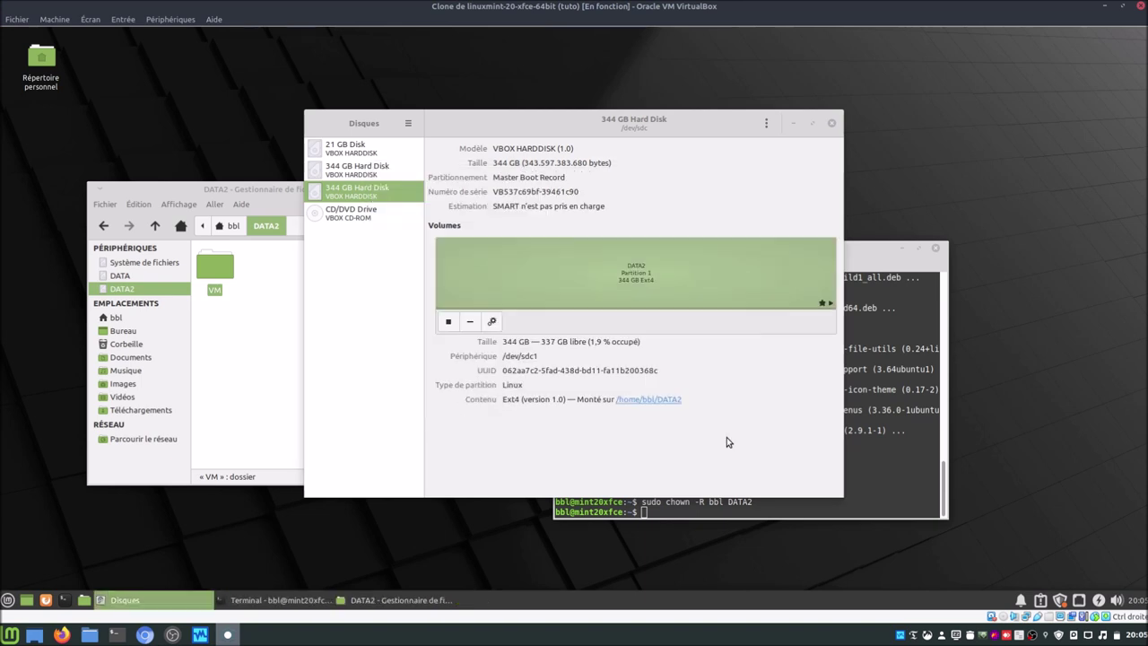
click(831, 123)
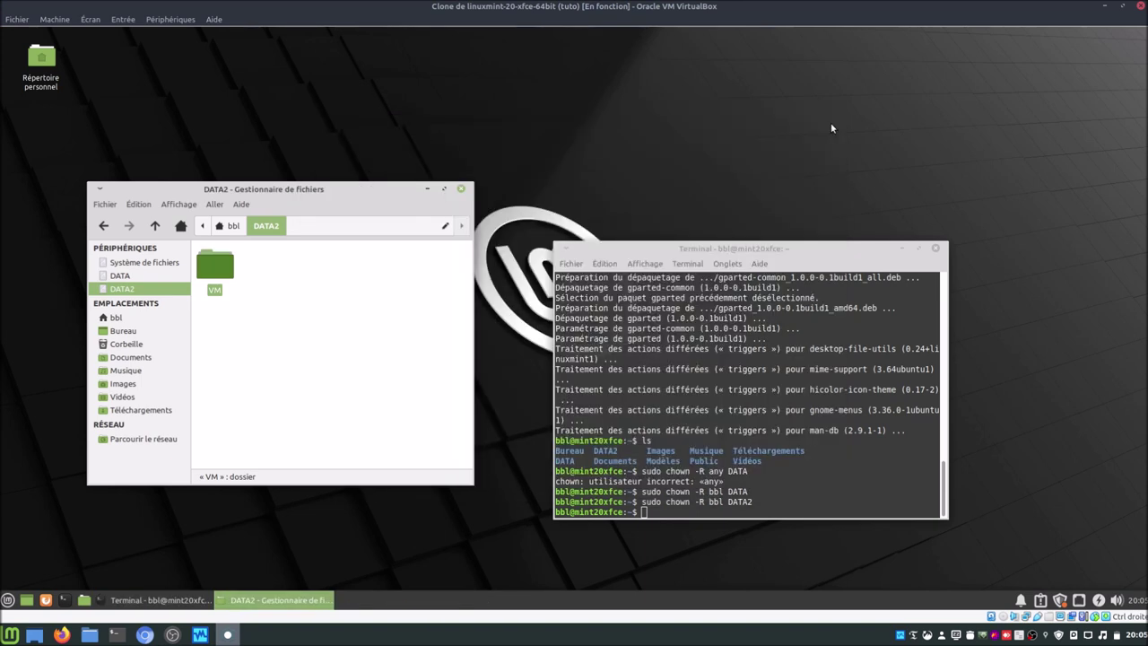
click(461, 192)
Step: Close the terminal and launch GParted from the menu search, authenticating with the root password
click(936, 248)
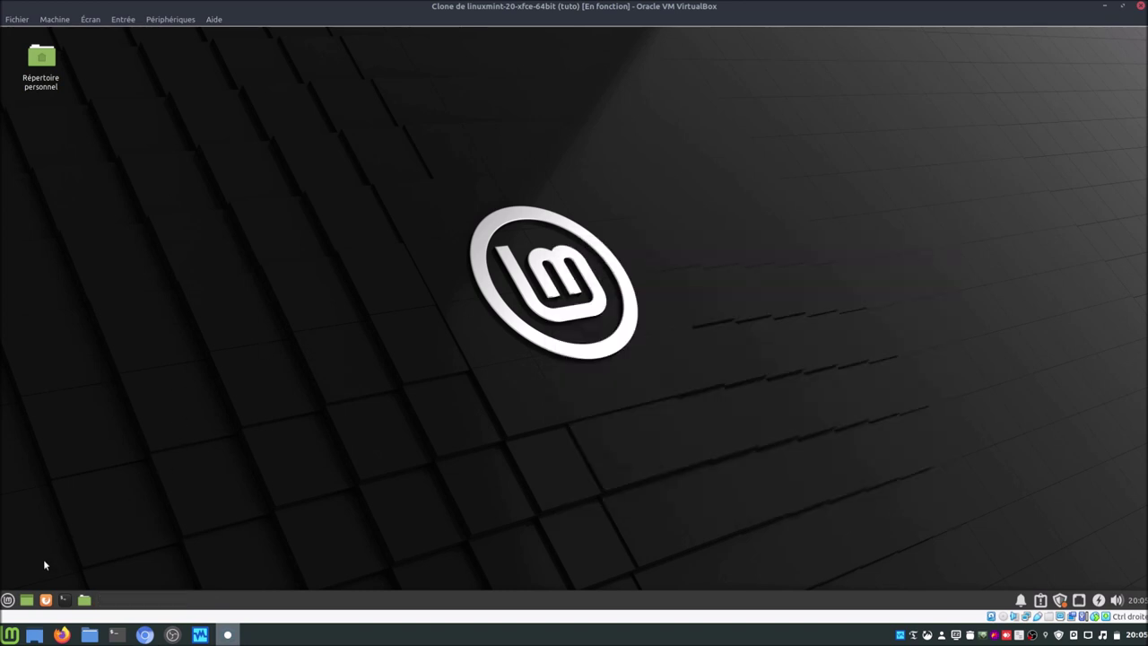
click(8, 599)
text(pa)
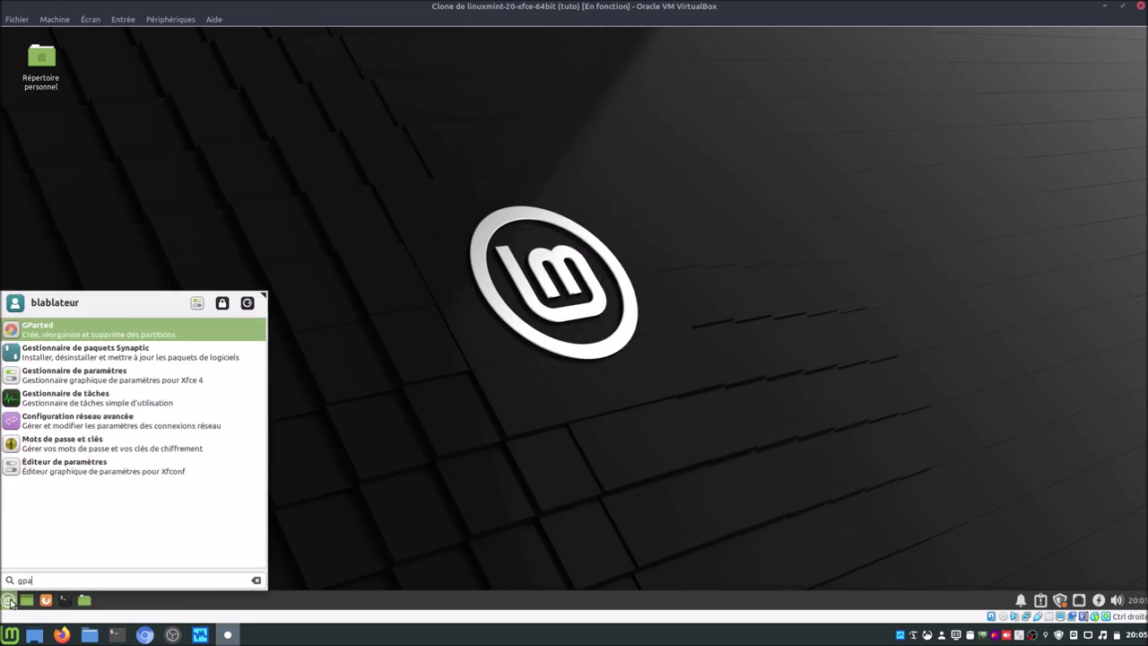
key(Return)
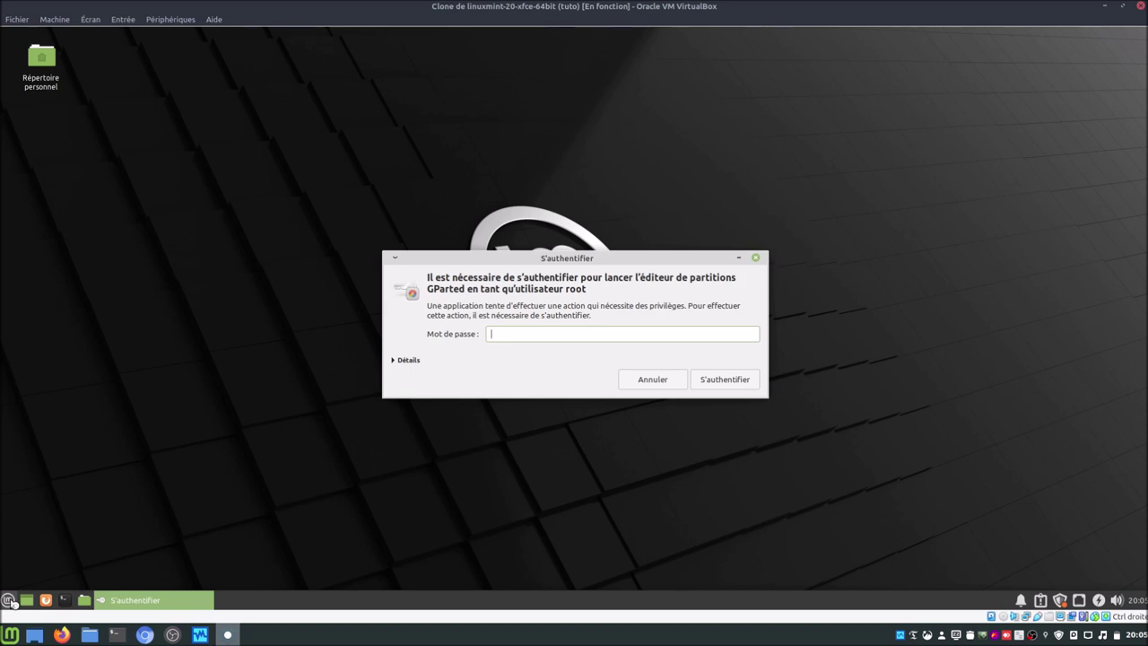
text(•••••••)
key(Return)
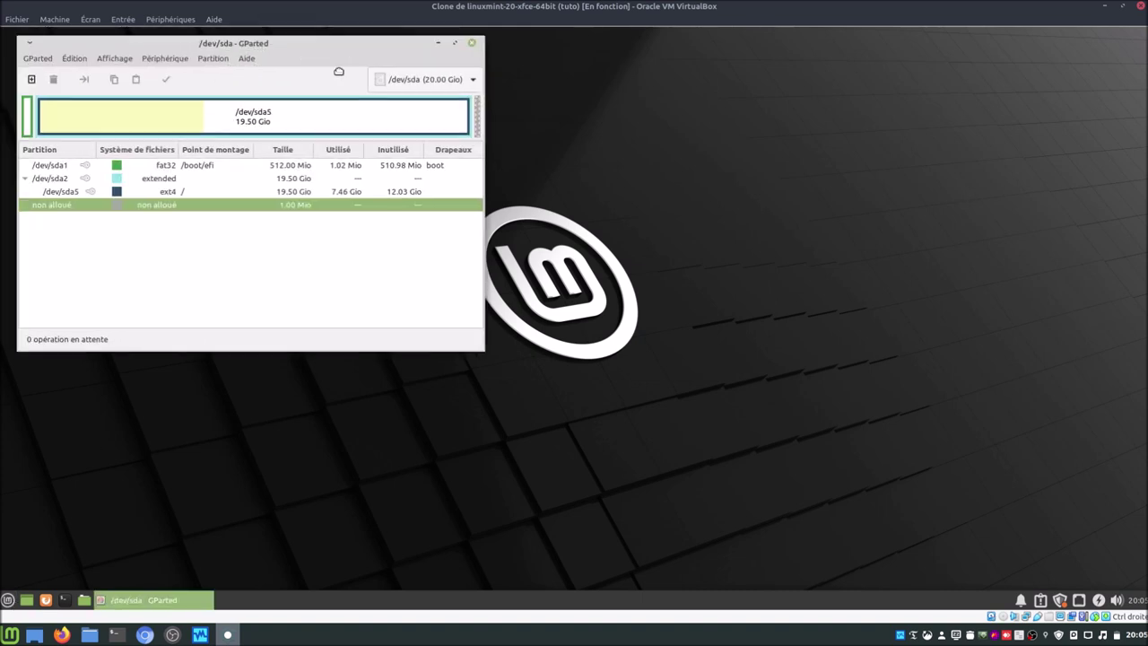
drag(339, 71, 545, 137)
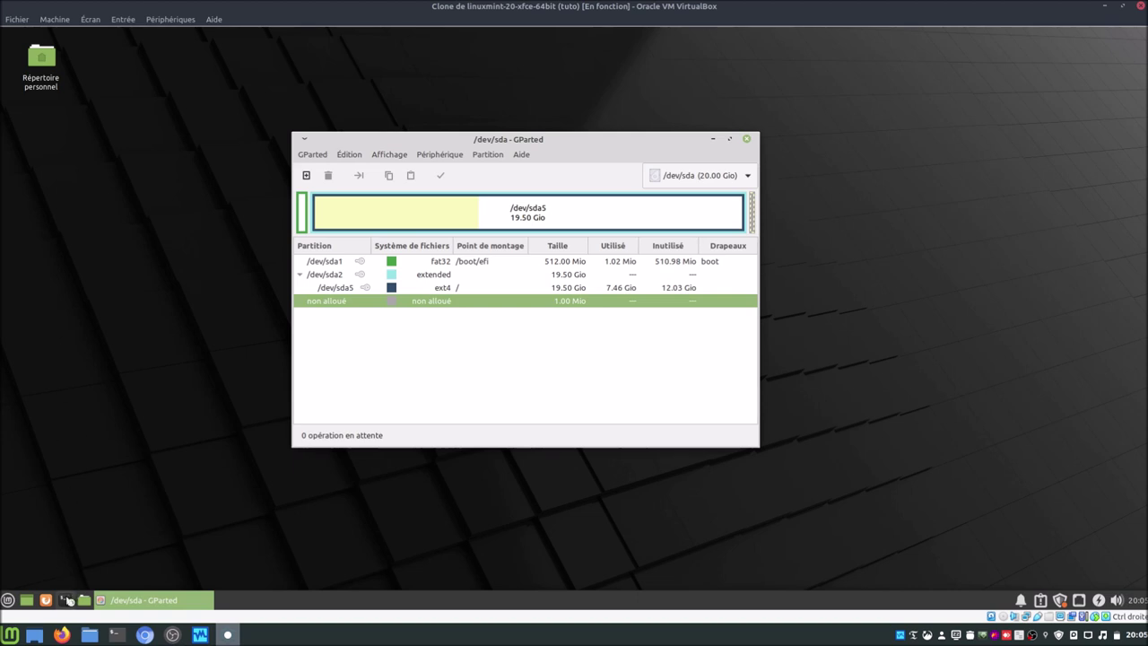
click(65, 599)
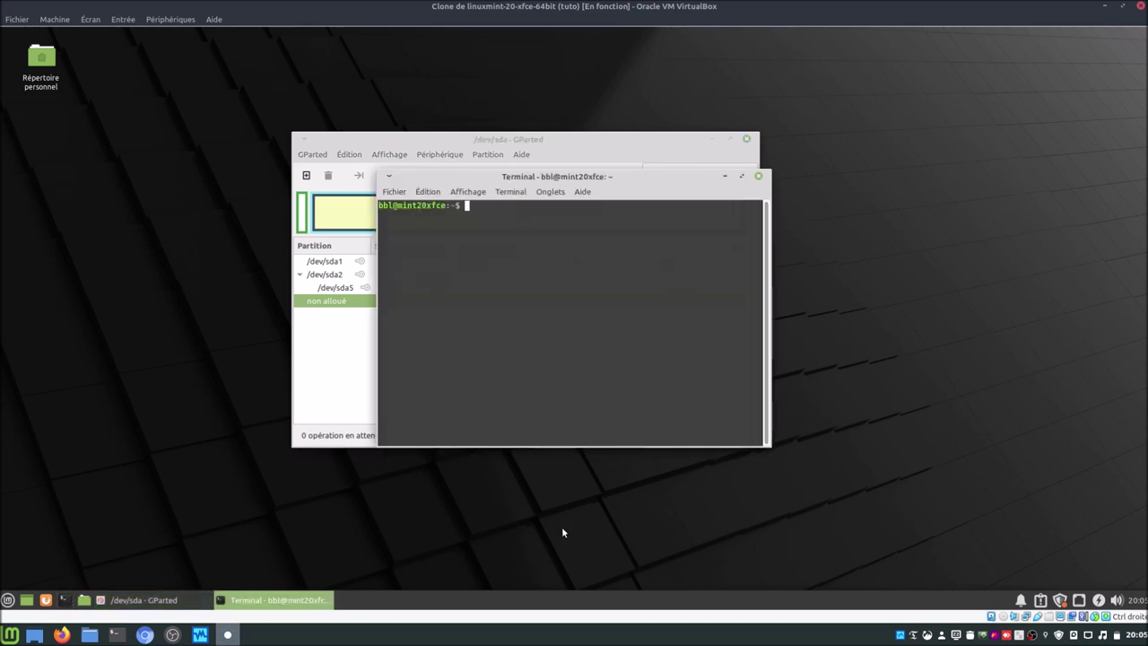
text(sudo fdisk /dev/sdb)
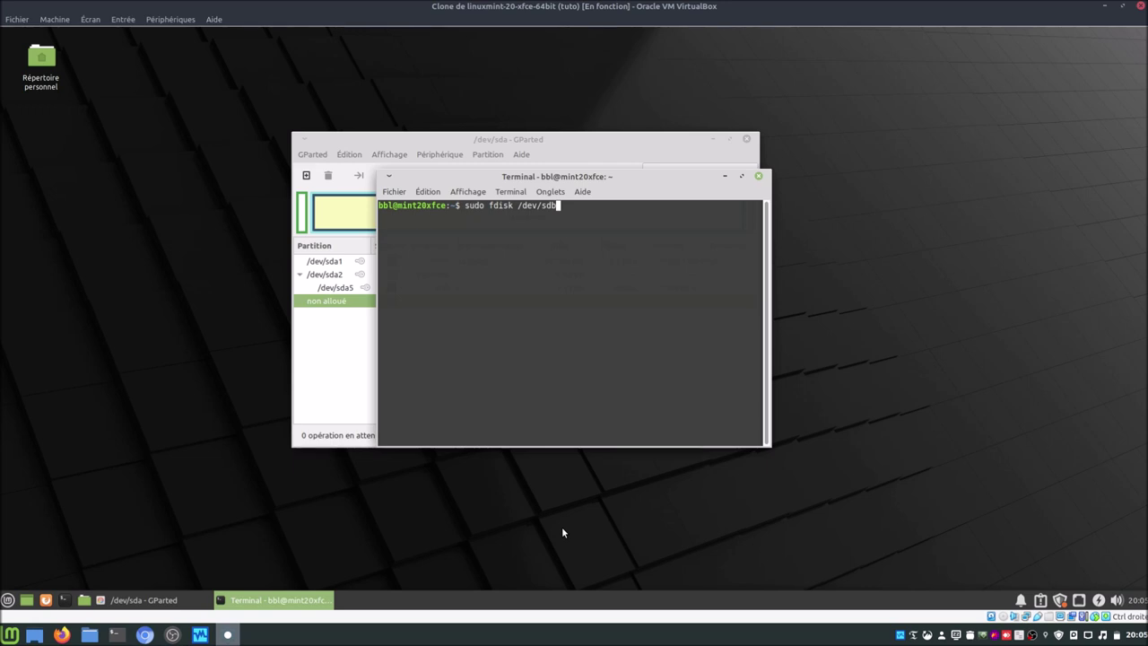
key(Left)
key(Left)
key(Left)
key(Left)
key(Left)
key(Left)
key(Left)
key(Left)
key(Left)
key(Left)
key(Left)
key(Left)
key(Left)
key(BackSpace)
text(g)
key(Right)
key(Right)
key(Right)
key(Right)
key(Right)
key(Right)
key(Right)
key(Right)
key(Right)
key(Right)
key(Right)
key(Right)
key(Right)
key(BackSpace)
key(BackSpace)
key(BackSpace)
key(BackSpace)
key(BackSpace)
key(BackSpace)
key(BackSpace)
key(BackSpace)
key(BackSpace)
key(BackSpace)
key(BackSpace)
key(BackSpace)
key(BackSpace)
key(BackSpace)
key(BackSpace)
key(BackSpace)
key(BackSpace)
key(BackSpace)
key(BackSpace)
click(759, 180)
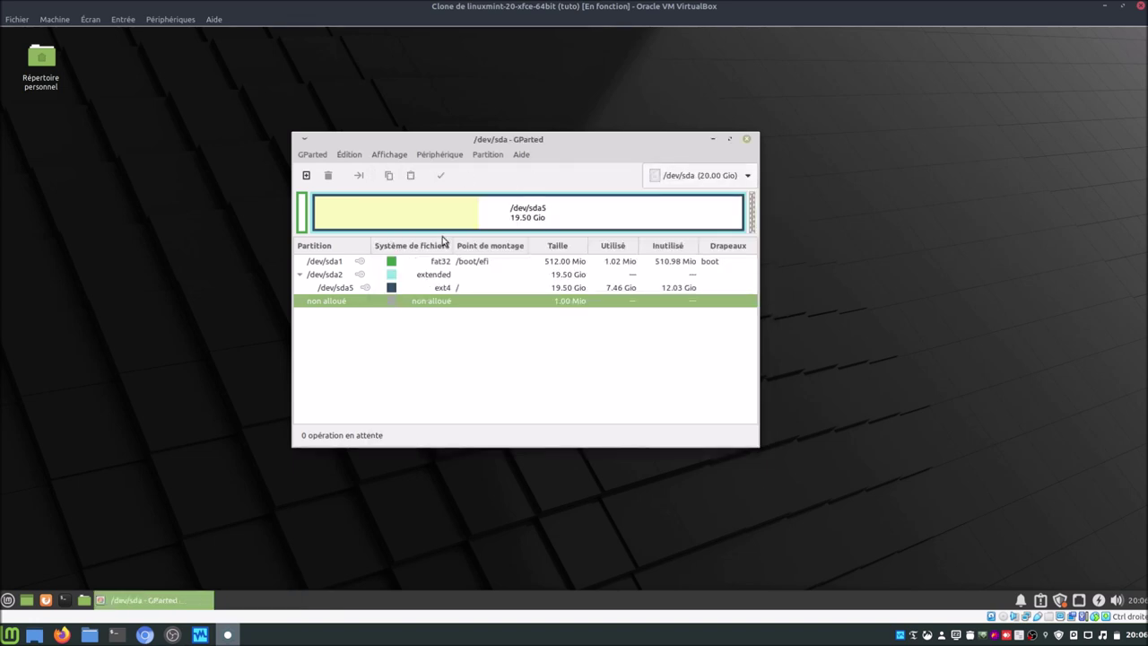
Step: Unmount the DATA partition sdb1 and the DATA2 partition sdc1
click(705, 173)
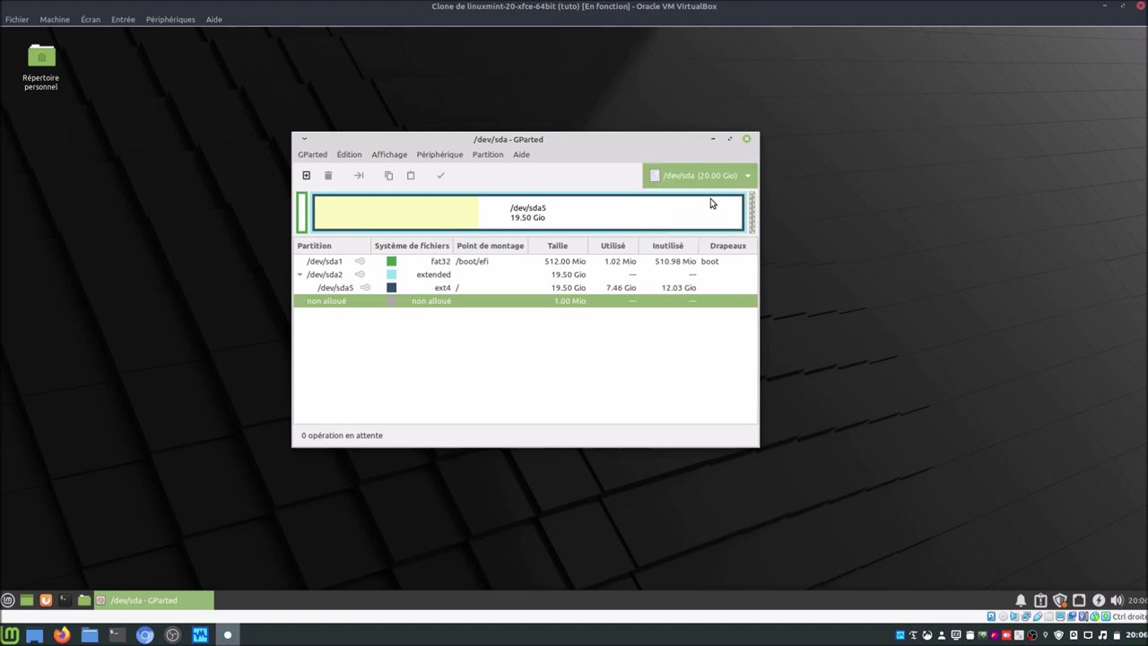
click(711, 198)
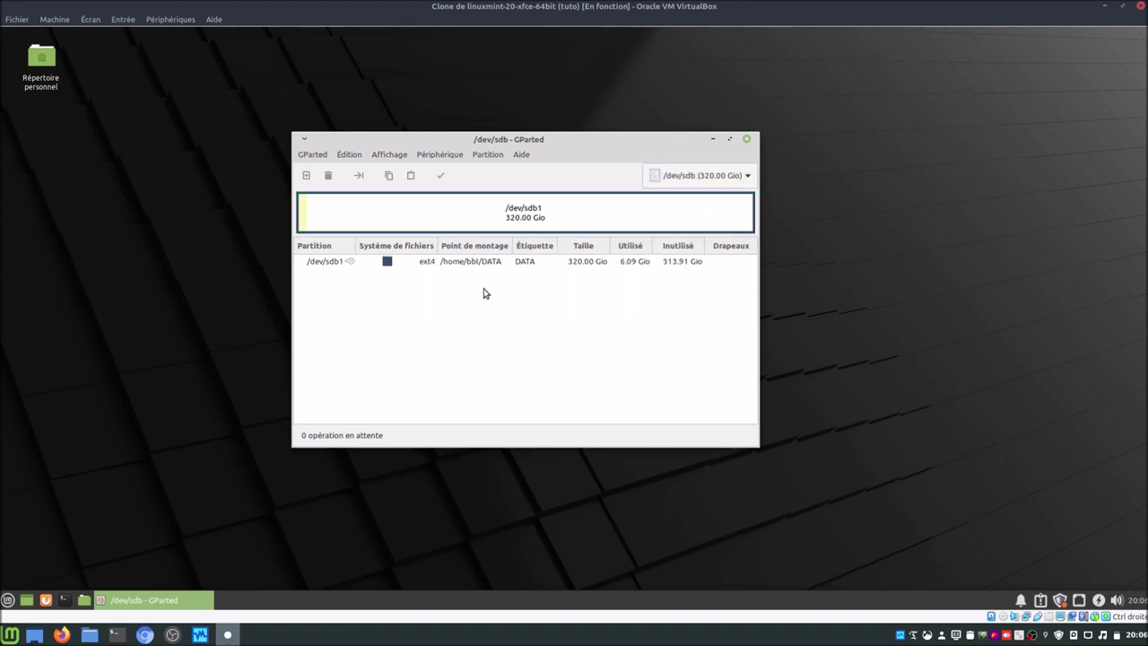
right_click(350, 263)
click(384, 389)
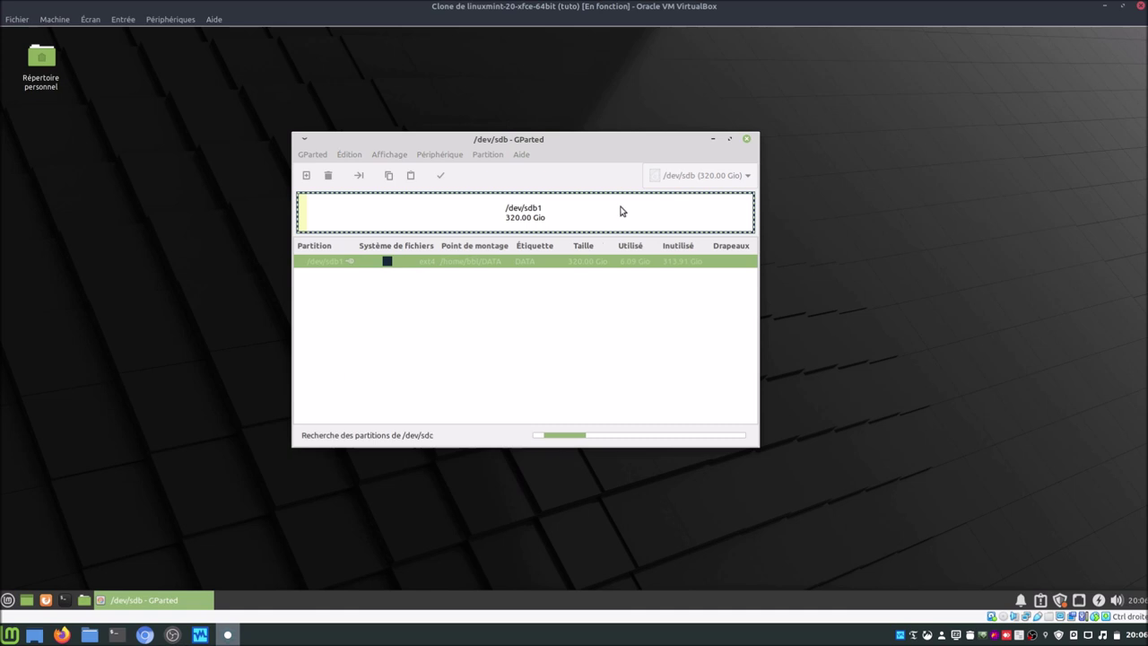
click(683, 176)
click(683, 191)
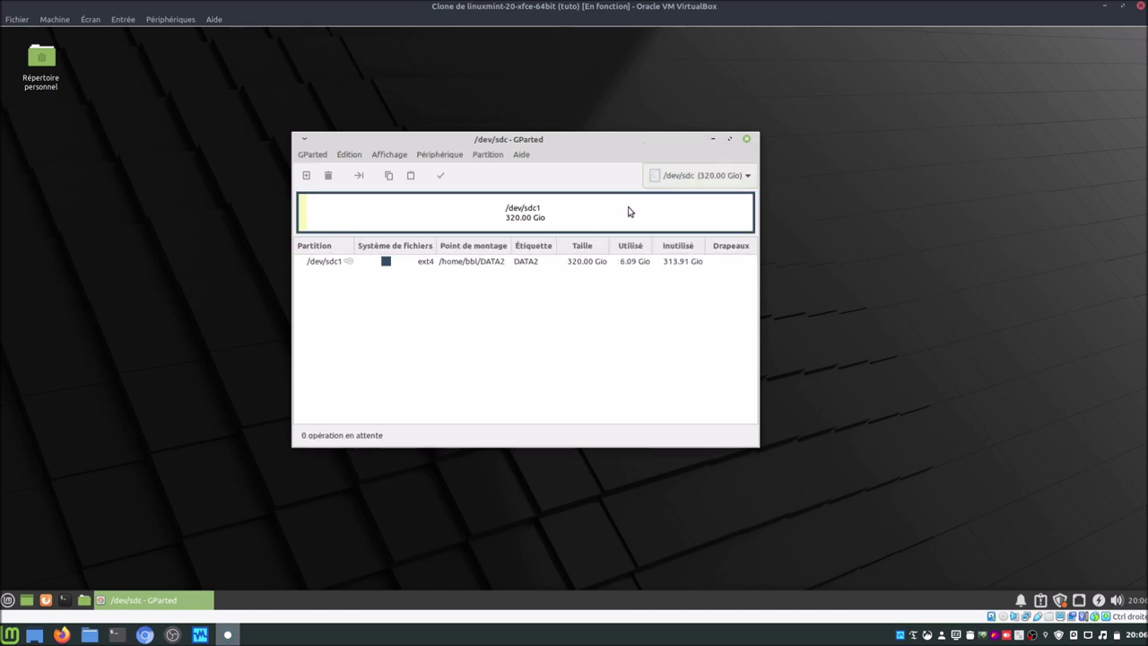
right_click(387, 263)
click(420, 391)
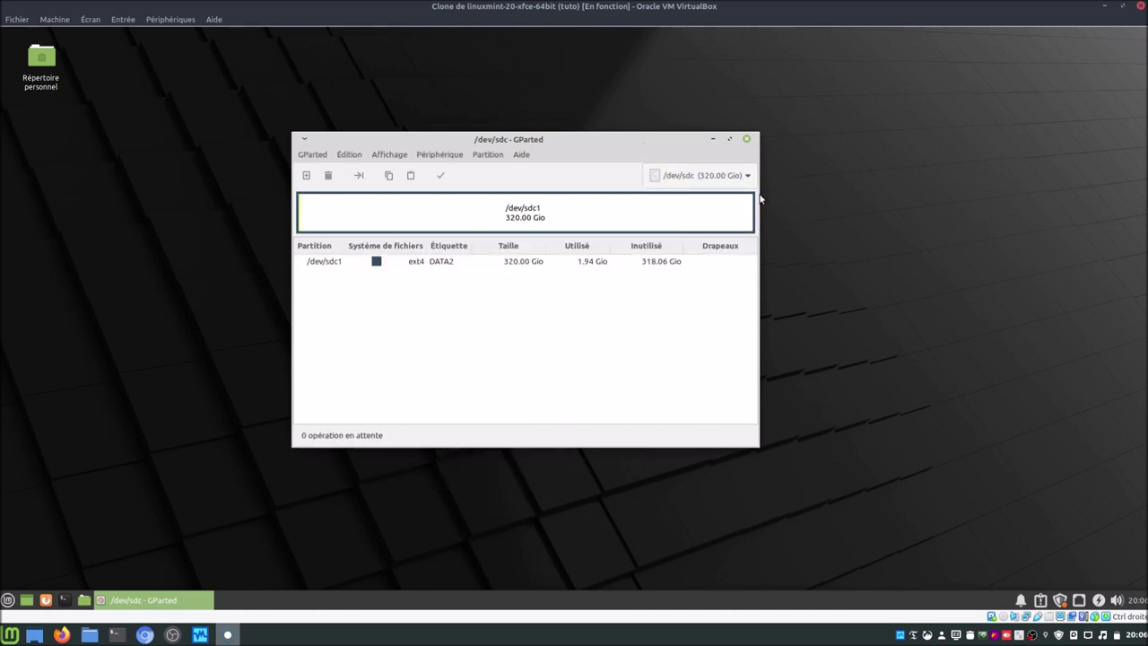
Step: Create new msdos partition tables on /dev/sdb and /dev/sdc
click(699, 175)
click(691, 152)
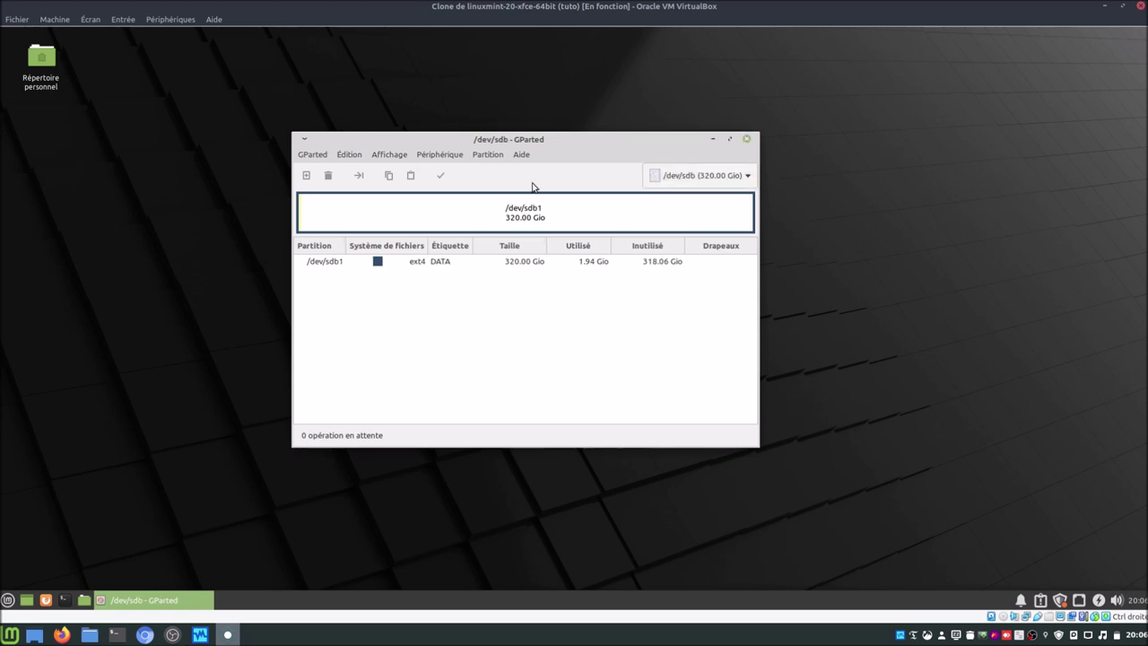
click(439, 156)
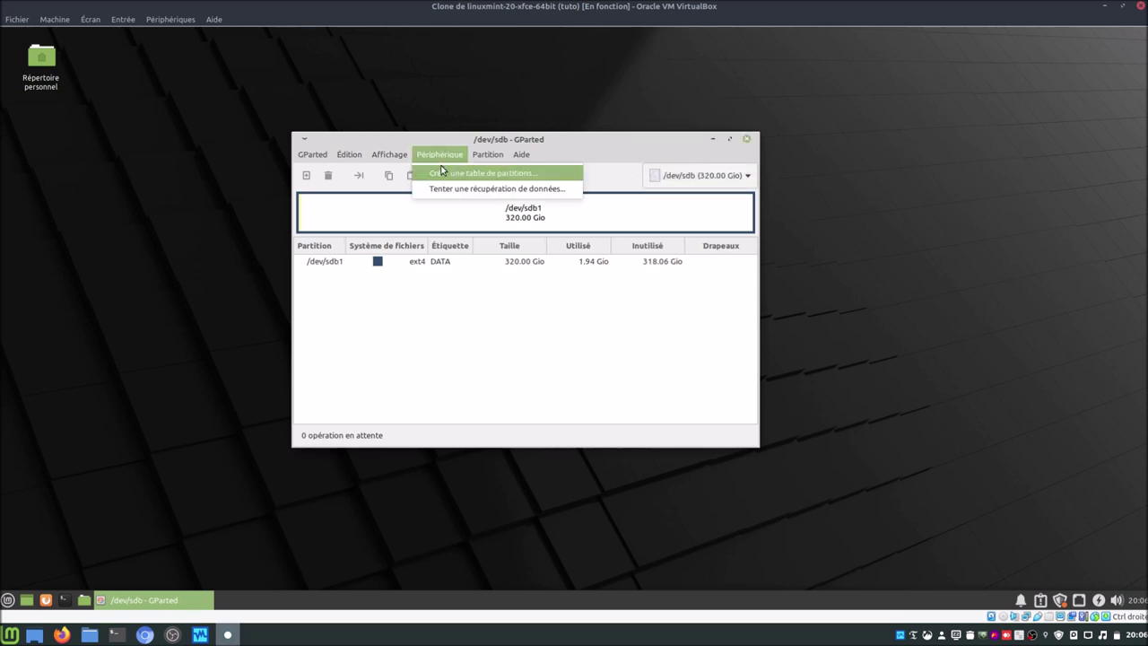
click(441, 172)
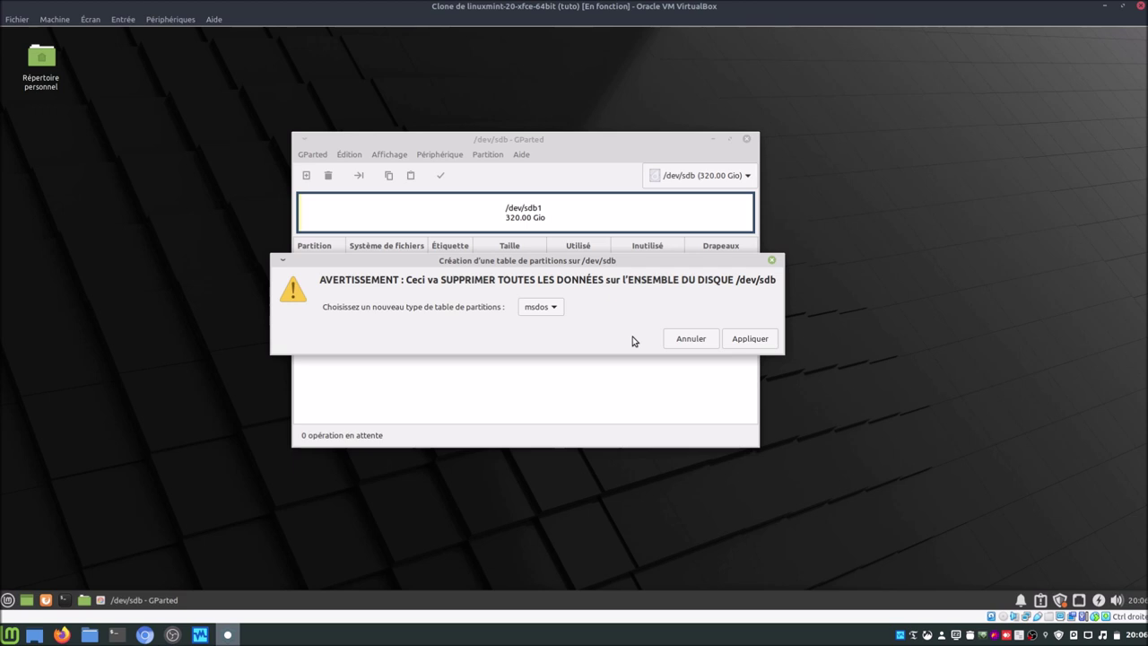
click(748, 339)
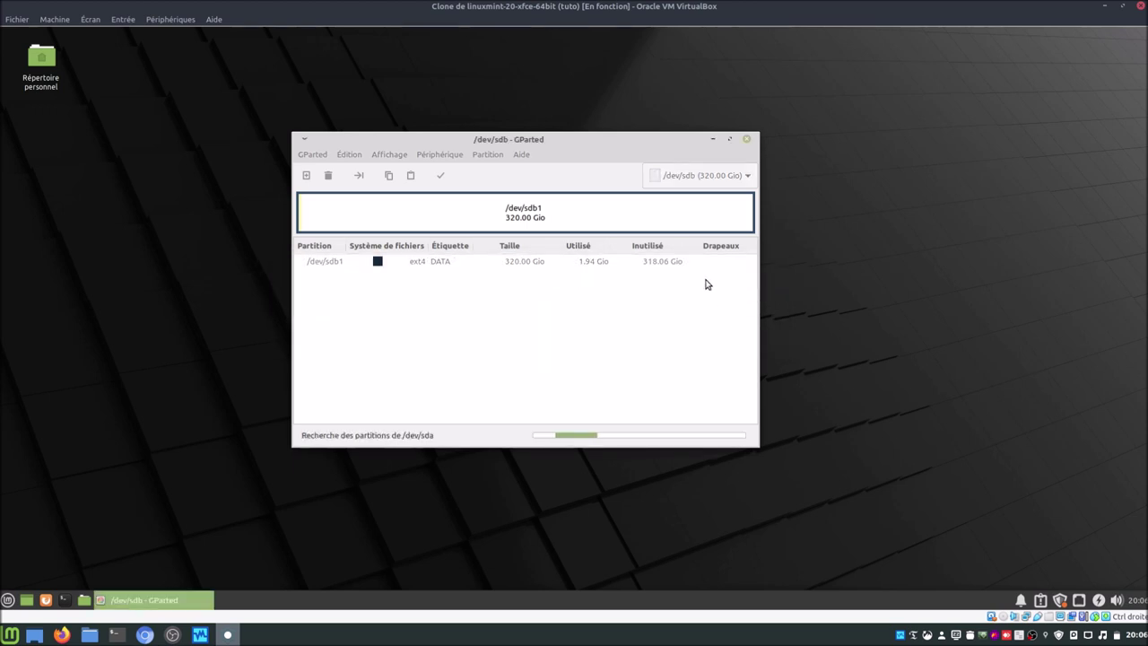
click(702, 175)
click(696, 197)
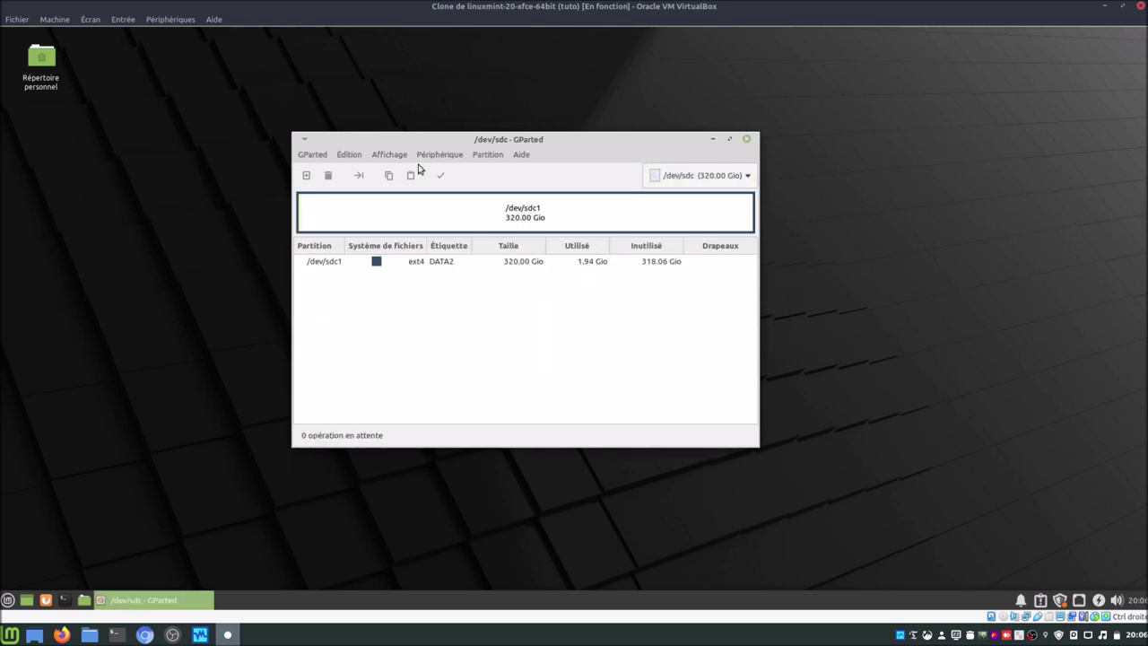
click(440, 154)
click(435, 169)
click(731, 340)
Step: Add an ext4 partition labelled DATA in the free space of /dev/sdb
click(718, 183)
click(699, 154)
right_click(516, 266)
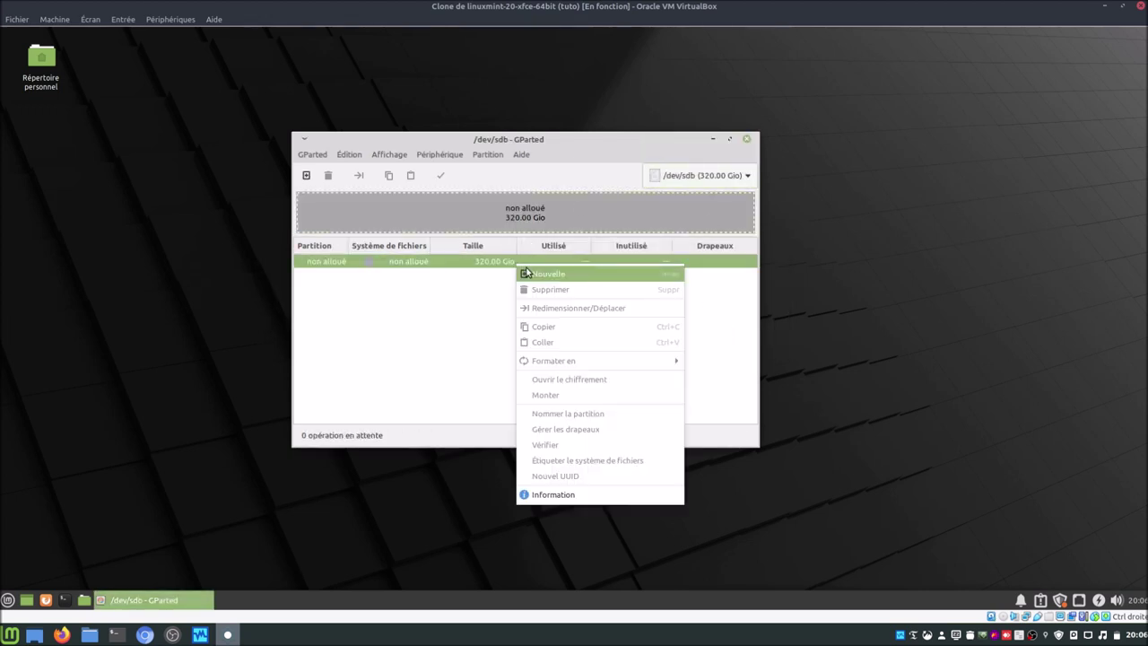
click(529, 272)
click(655, 356)
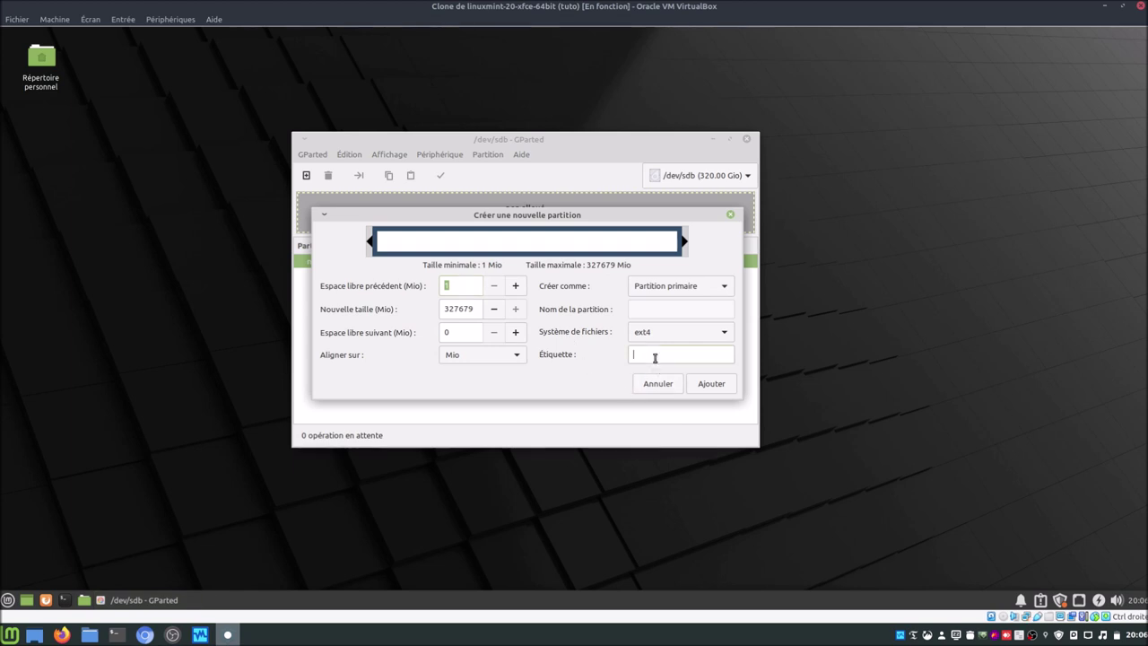
text(DATA)
click(701, 385)
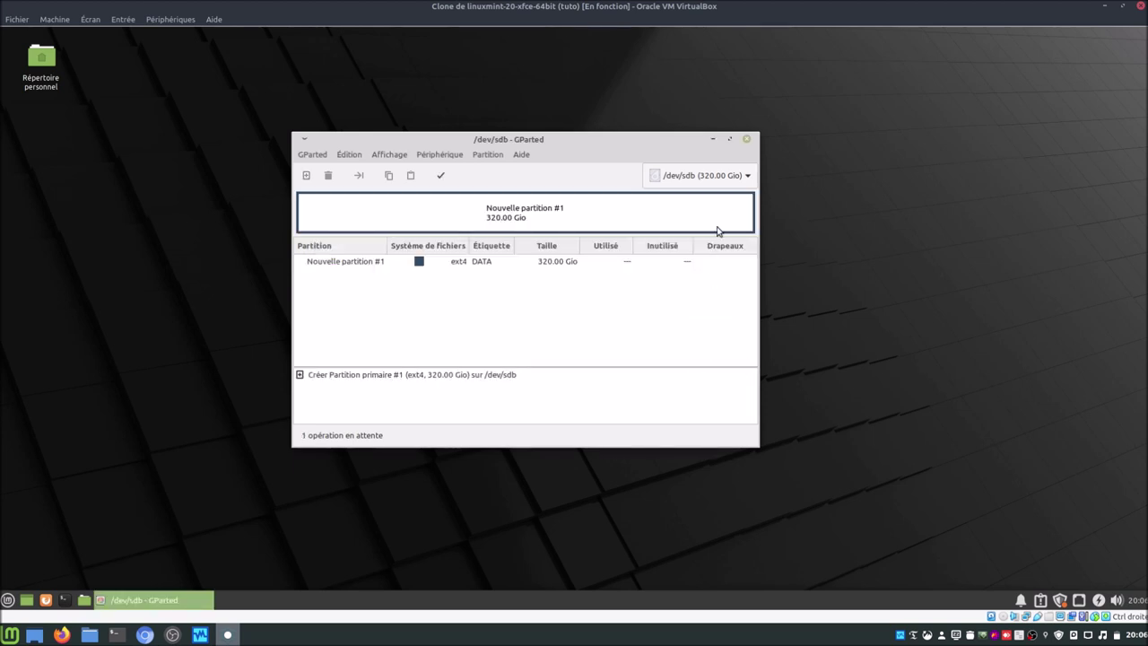
Step: Add an ext4 partition labelled DATA2 on /dev/sdc and apply all pending operations
click(709, 183)
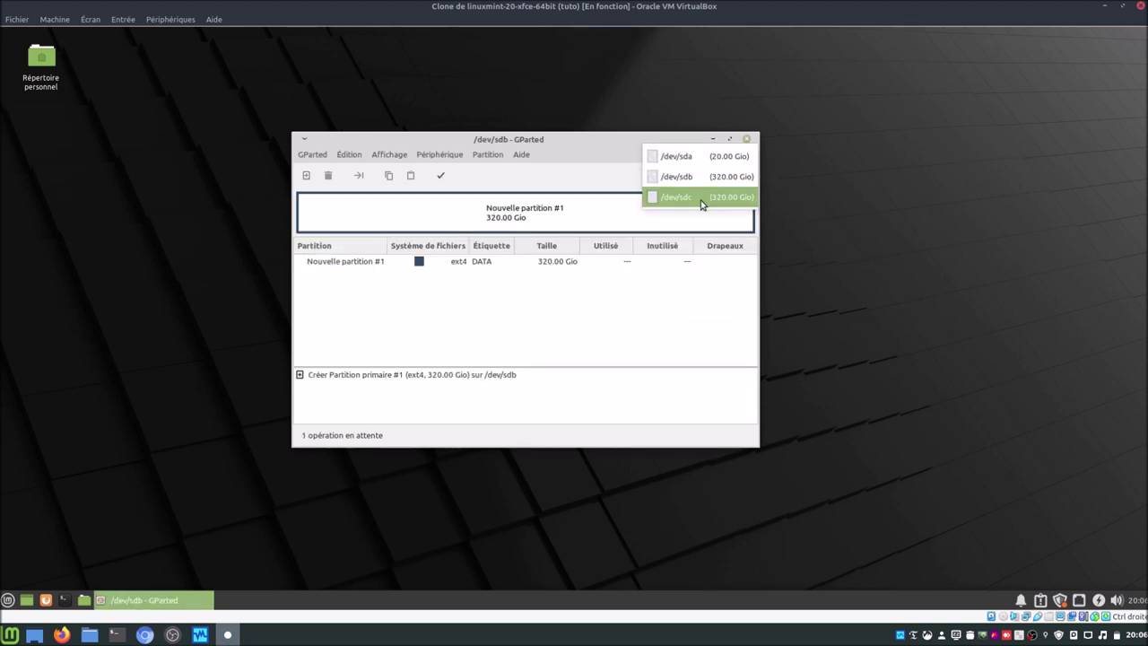
click(702, 199)
right_click(432, 261)
click(441, 266)
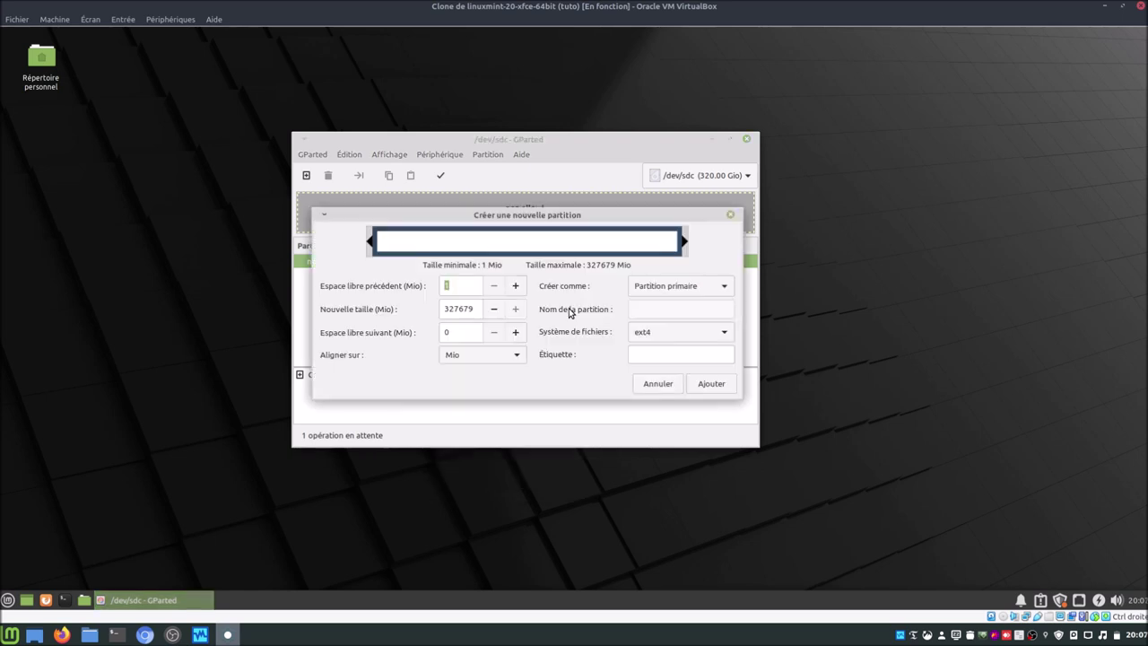
click(660, 353)
text(D)
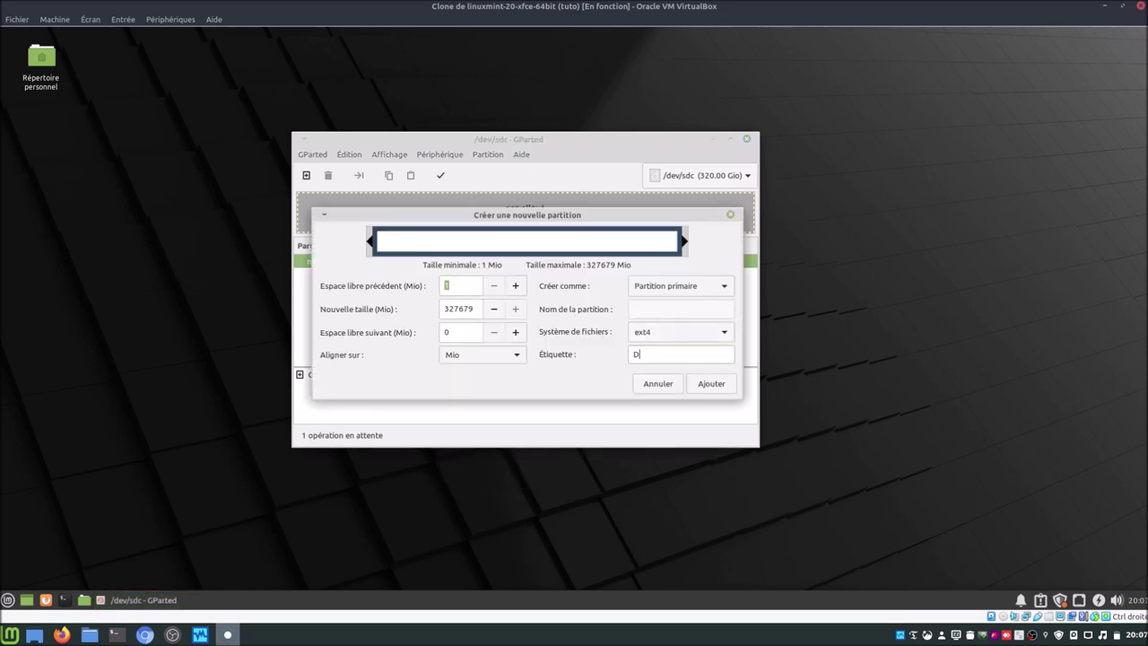
text(ATA2)
click(715, 391)
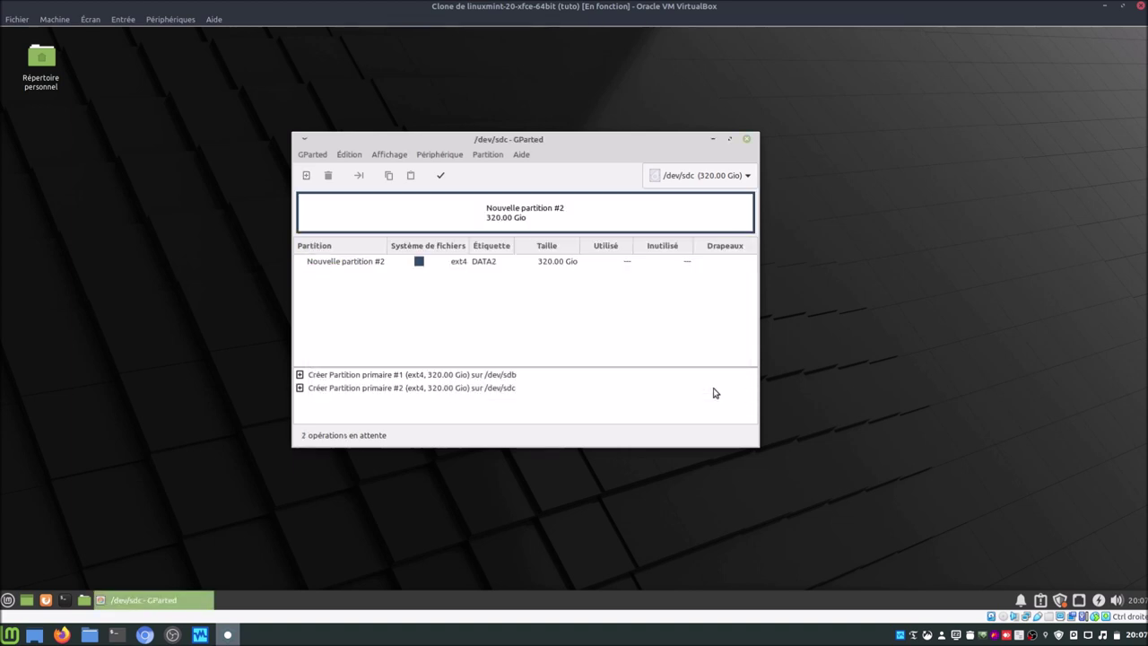
click(441, 176)
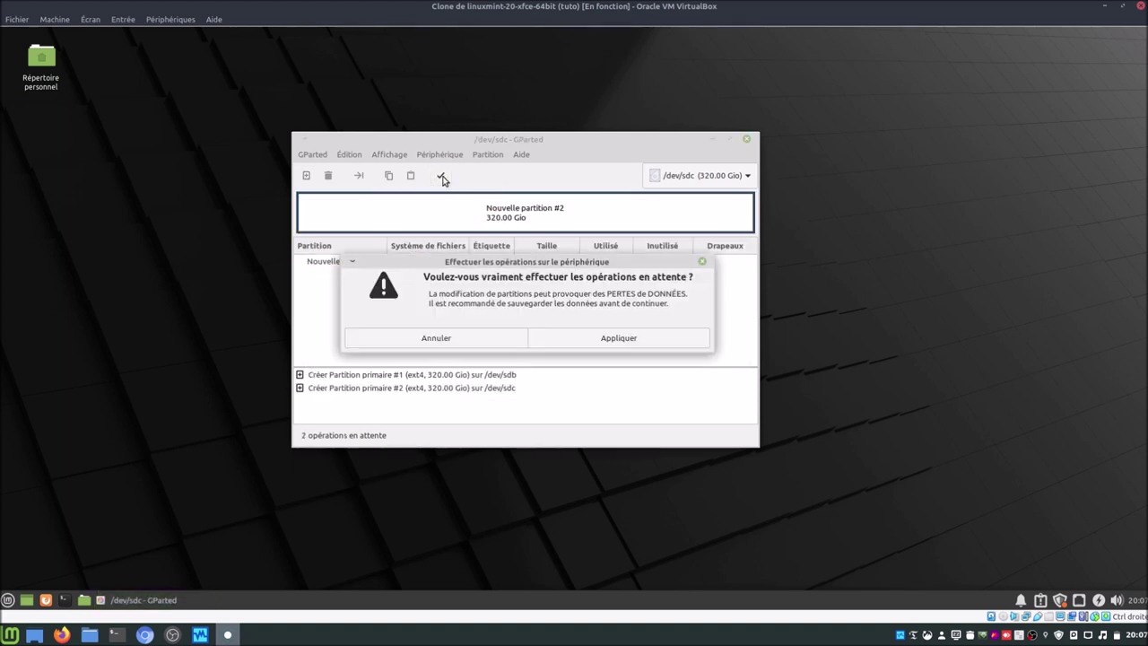
click(607, 344)
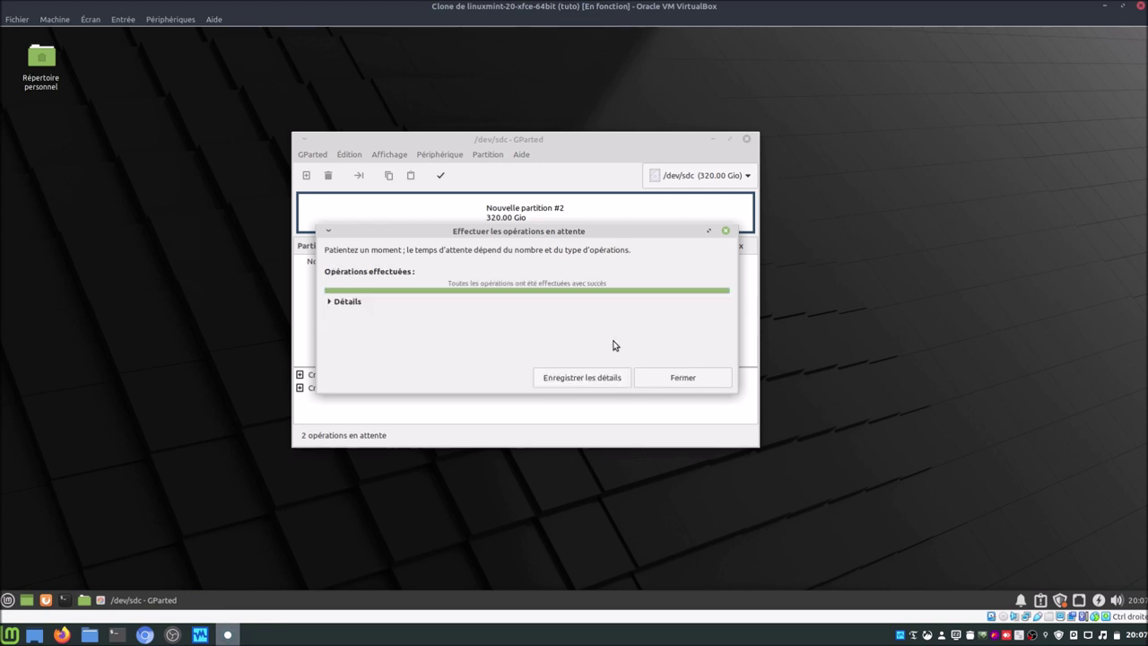
click(679, 379)
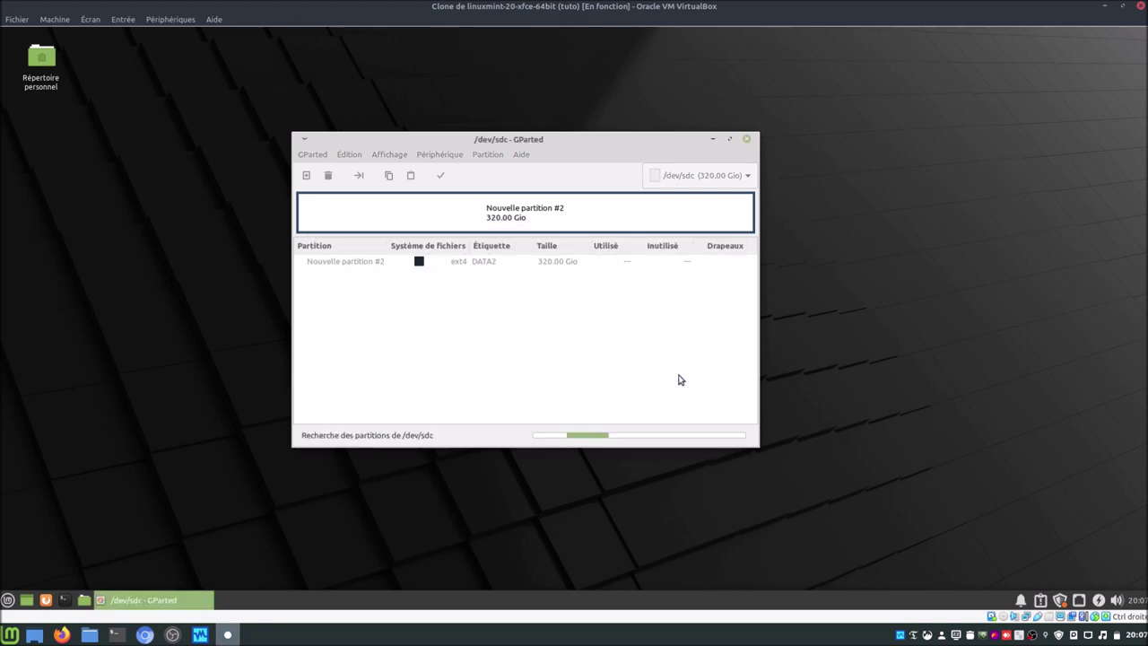
Step: Turn on the raid flag for /dev/sdb1
click(671, 176)
click(679, 159)
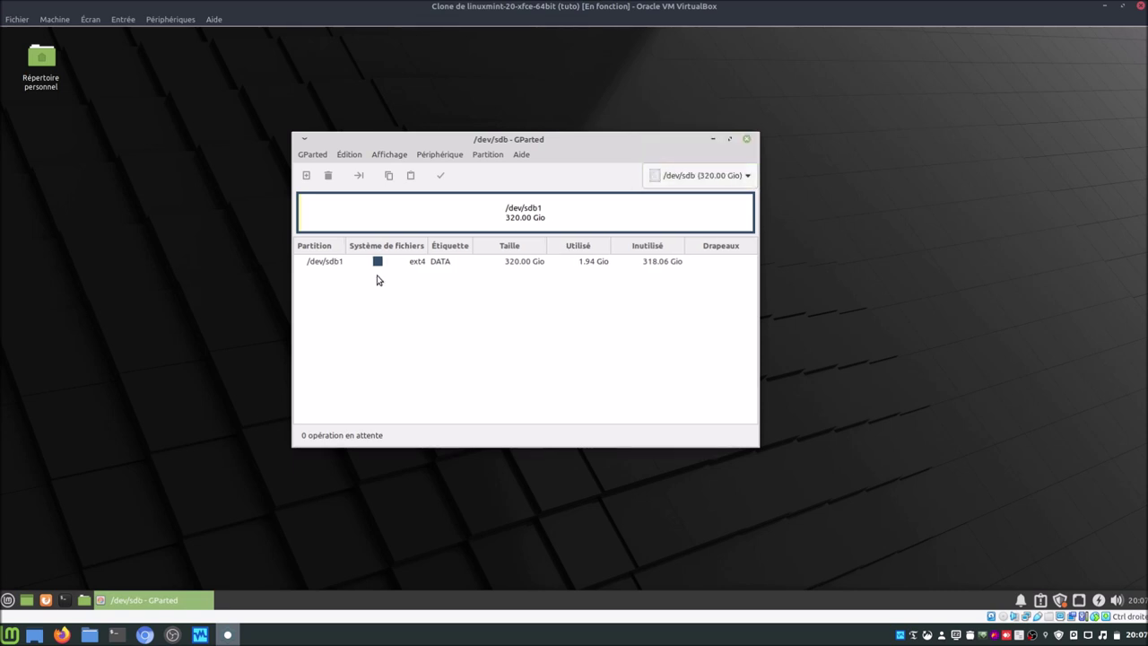
right_click(427, 267)
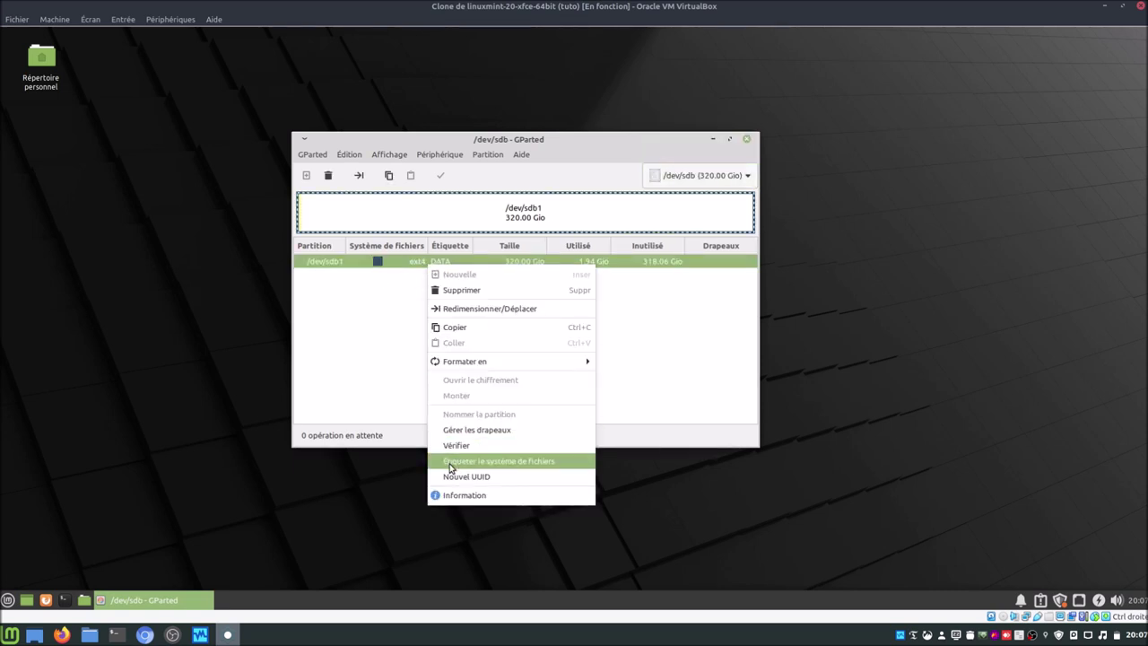
click(466, 431)
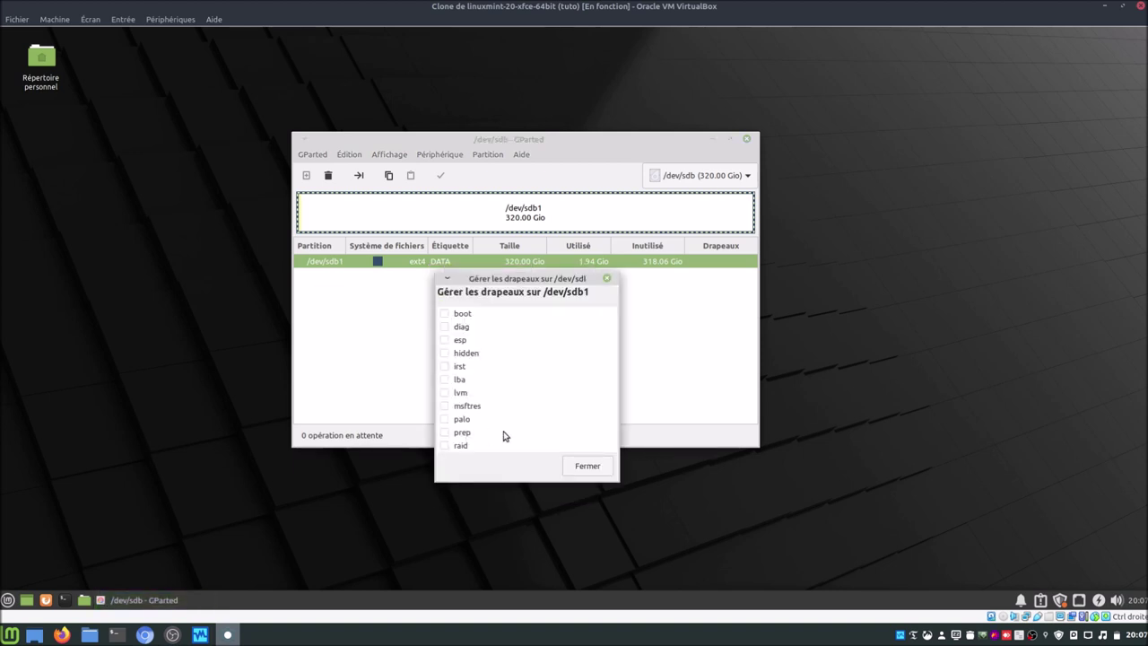
click(445, 446)
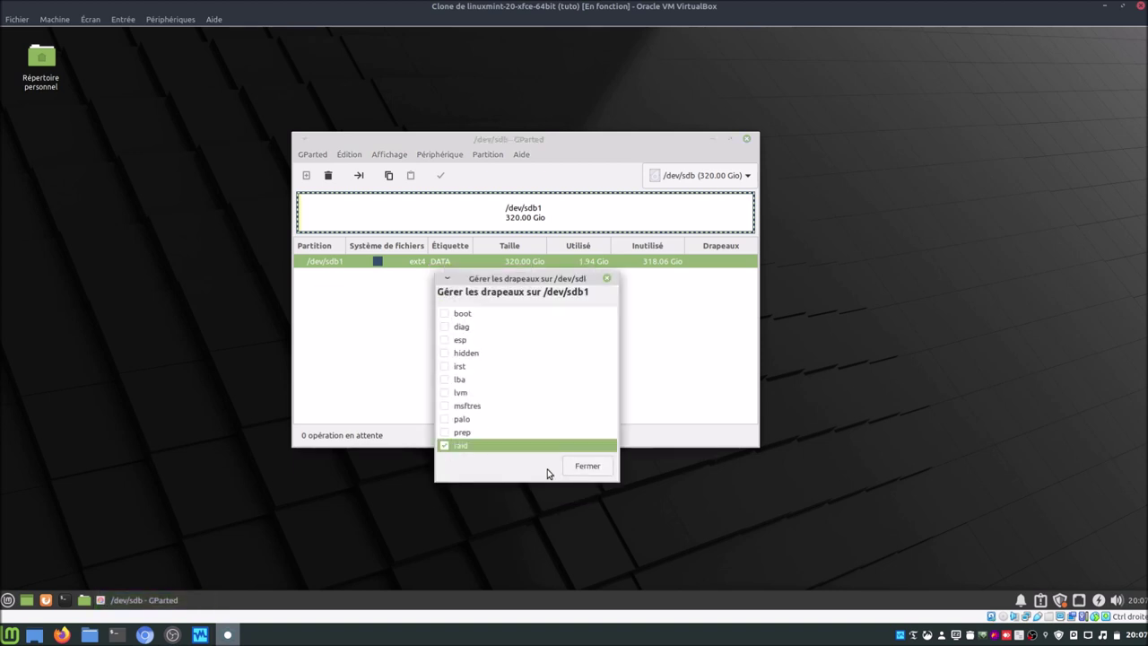
click(583, 468)
Step: Turn on the raid flag for /dev/sdc1, then close GParted
click(688, 179)
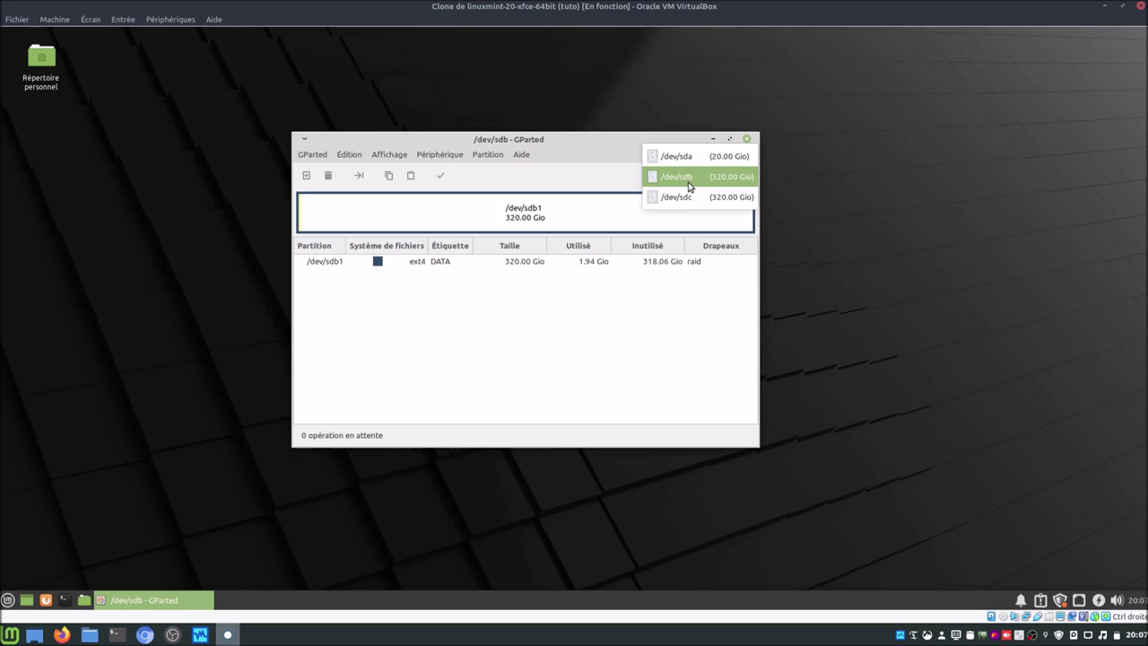
click(692, 196)
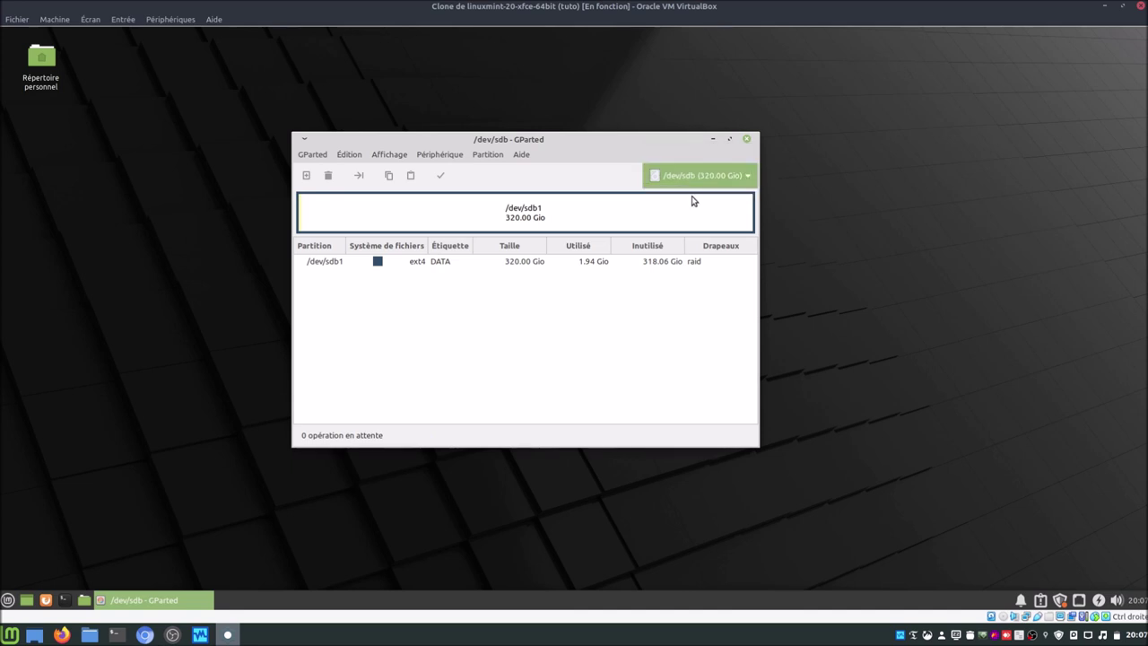
right_click(451, 267)
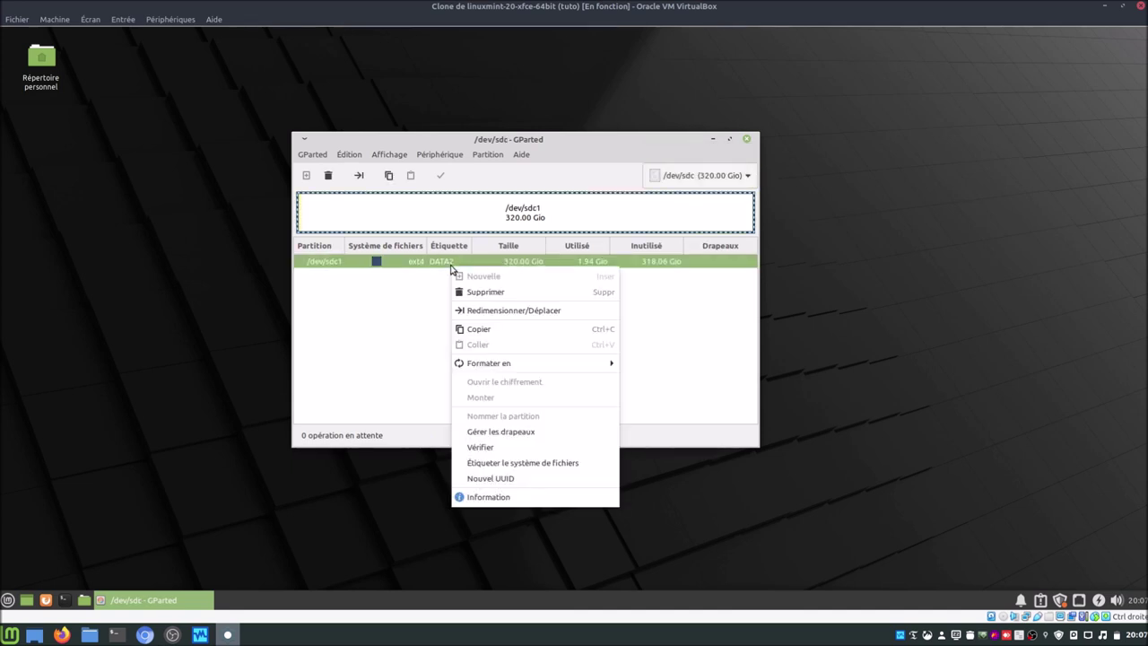
click(500, 436)
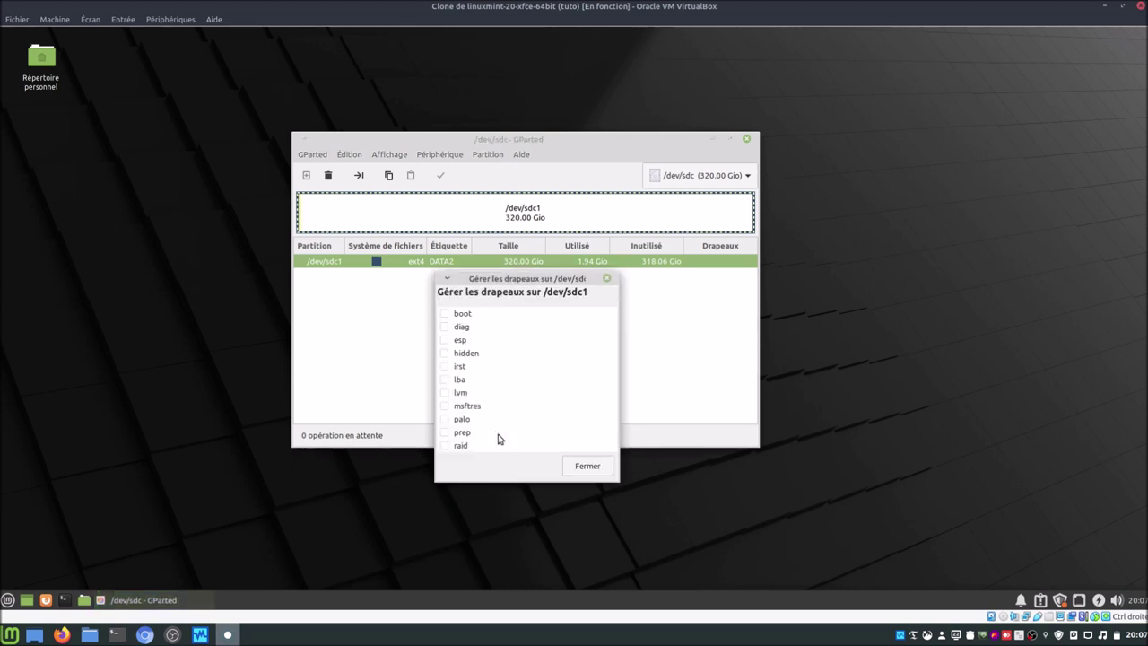
click(443, 445)
click(586, 466)
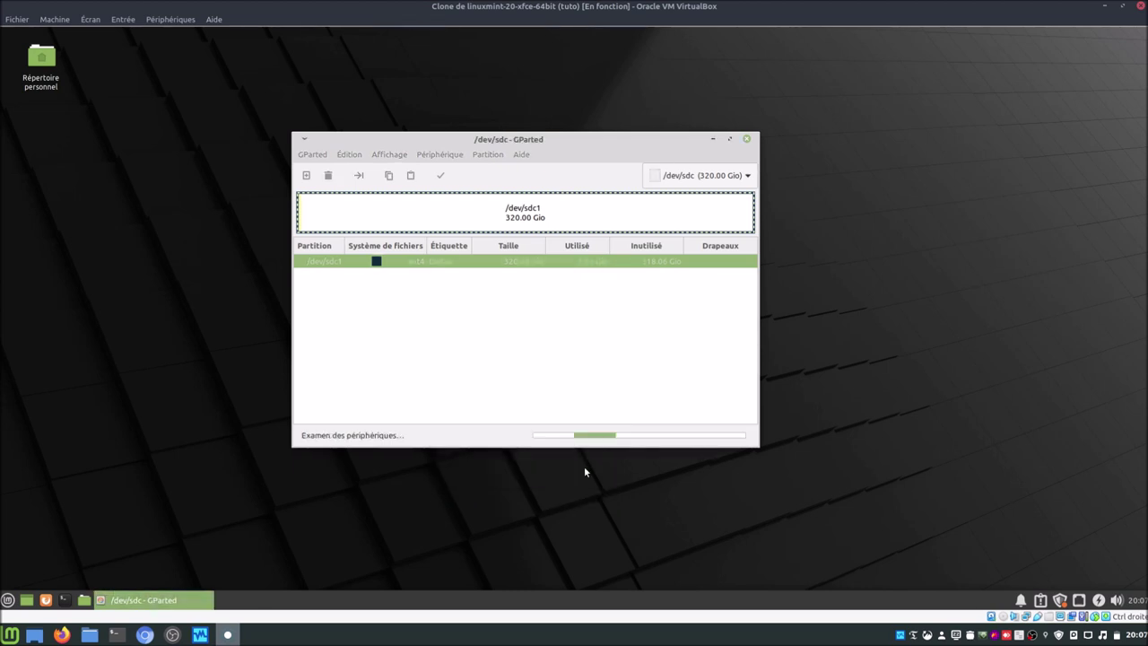
click(748, 141)
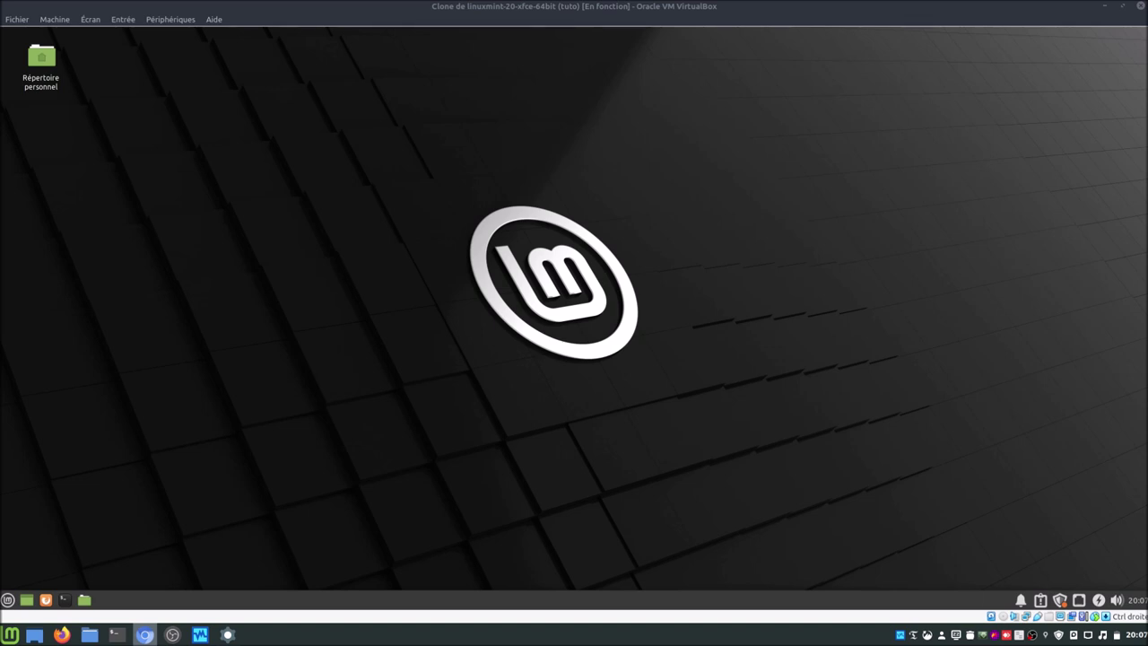
Step: Open a terminal and install mdadm with sudo apt install mdadm, giving the administrator password
click(65, 599)
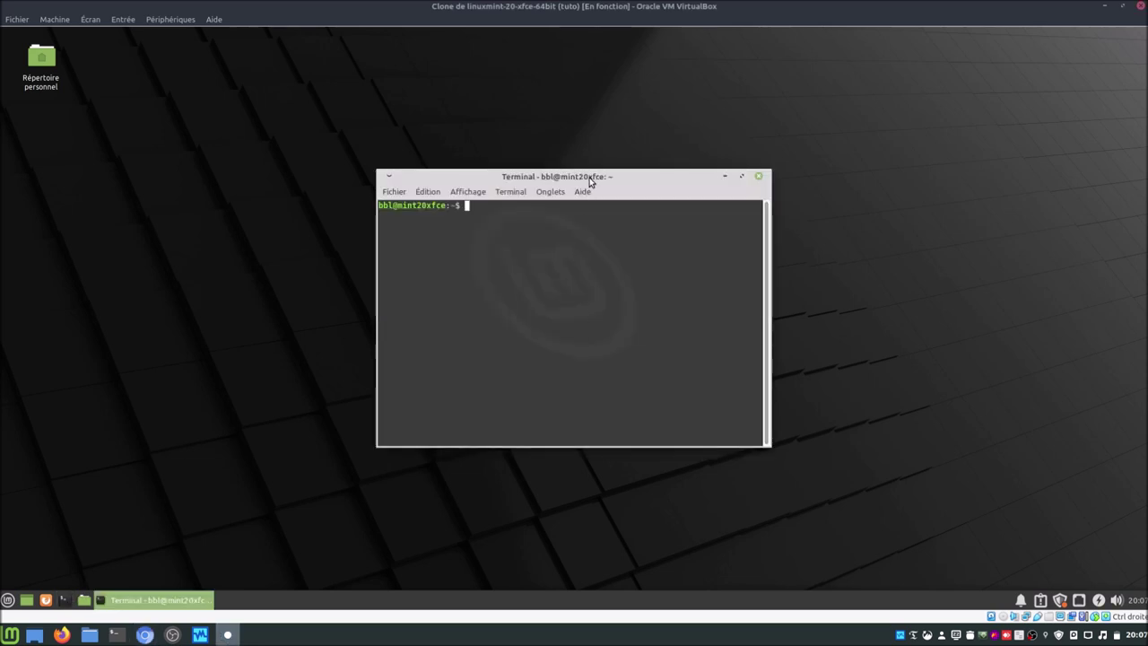
drag(590, 182, 531, 191)
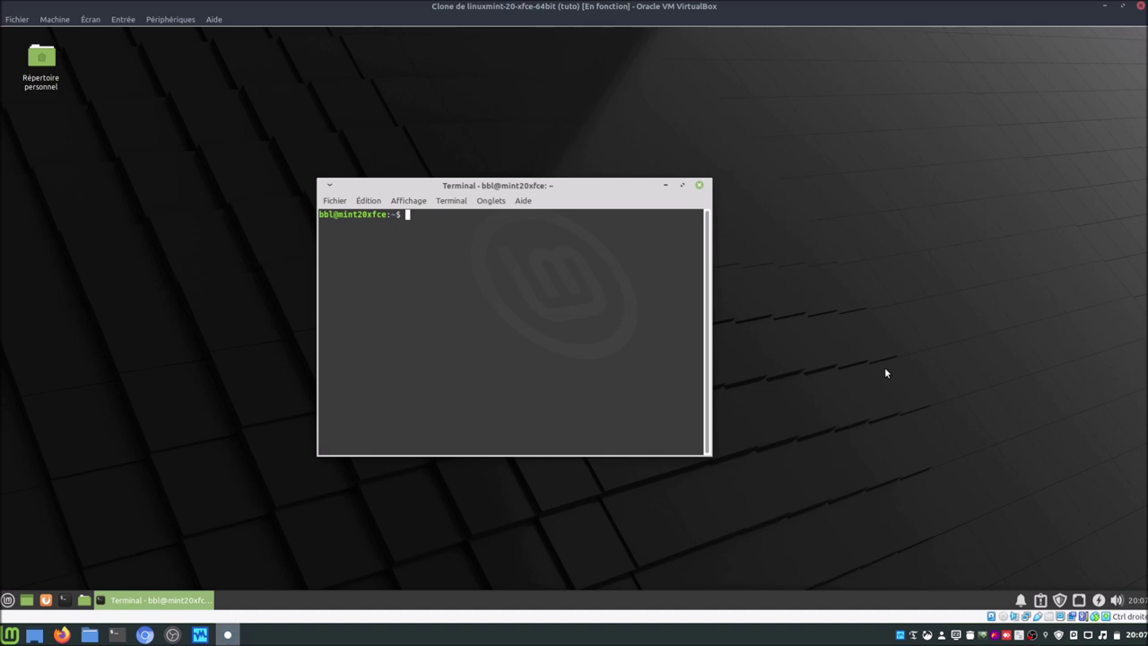
text(sudo apt install mdadm)
key(Return)
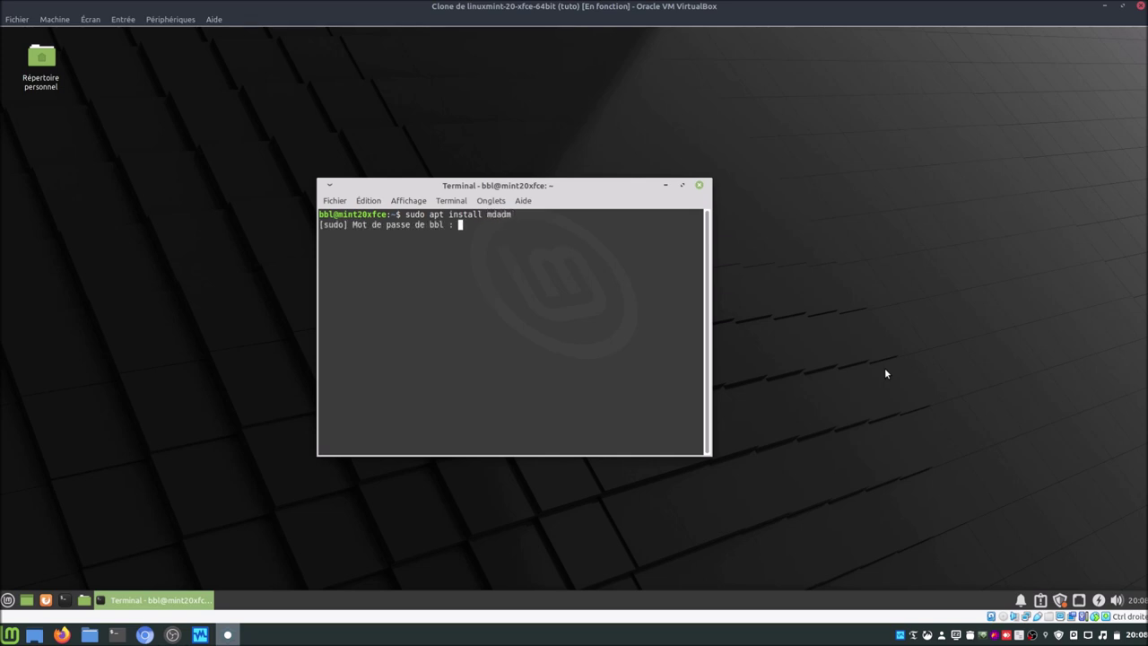
text(******)
key(Return)
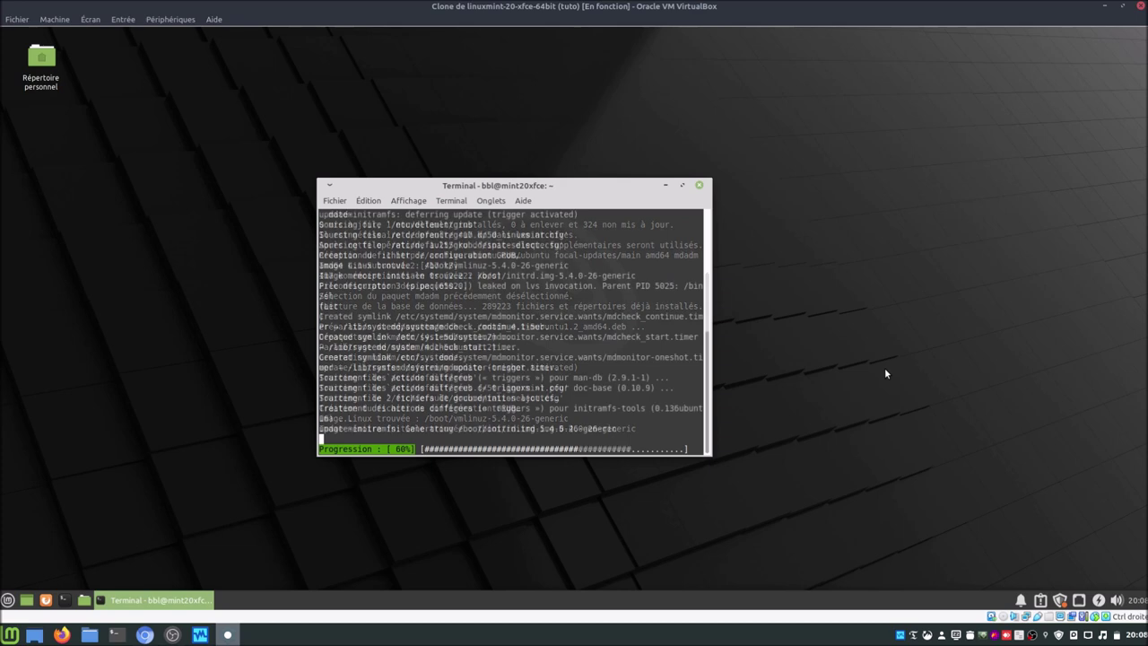
Step: Zoom the terminal text in twice and maximize the terminal window
click(400, 202)
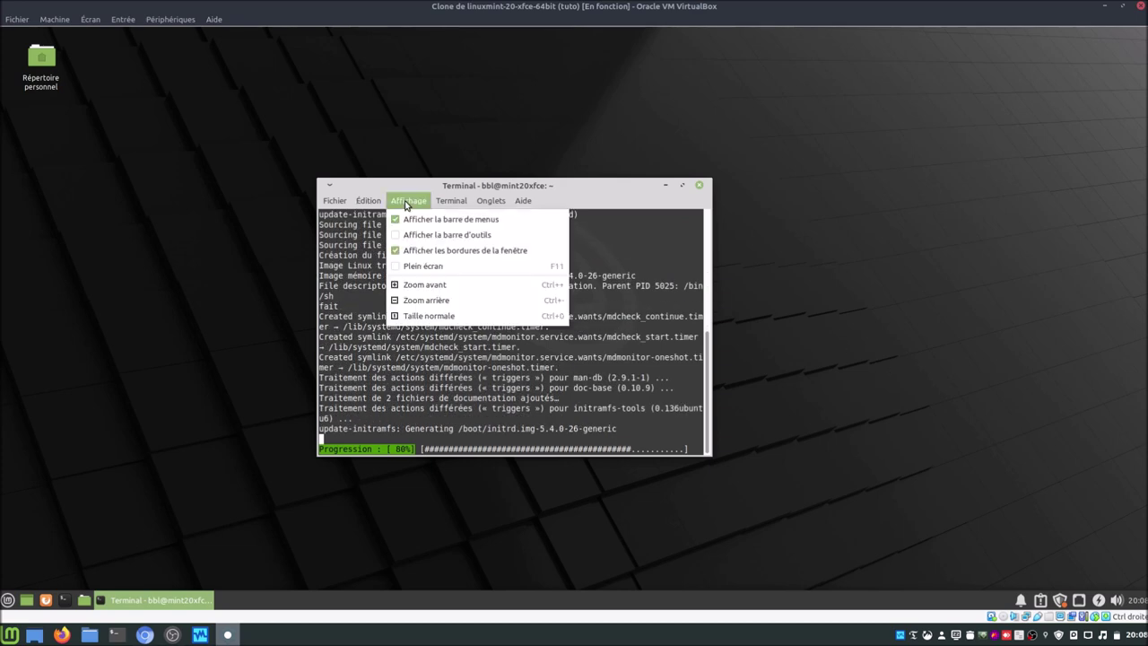
click(424, 279)
click(421, 202)
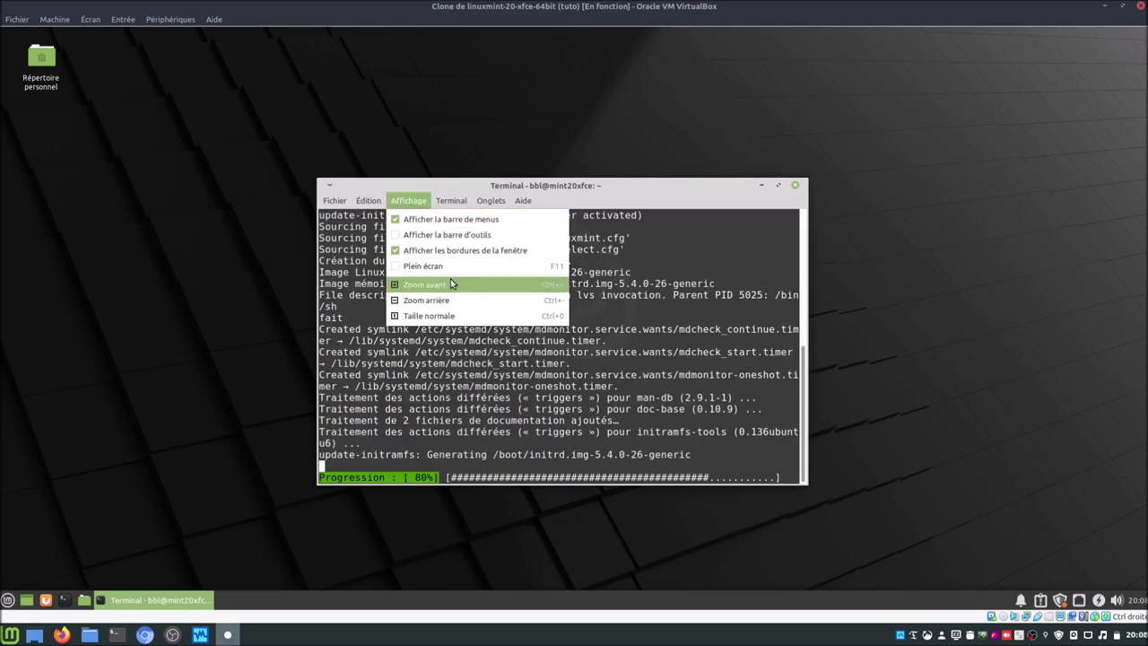
click(450, 278)
click(875, 186)
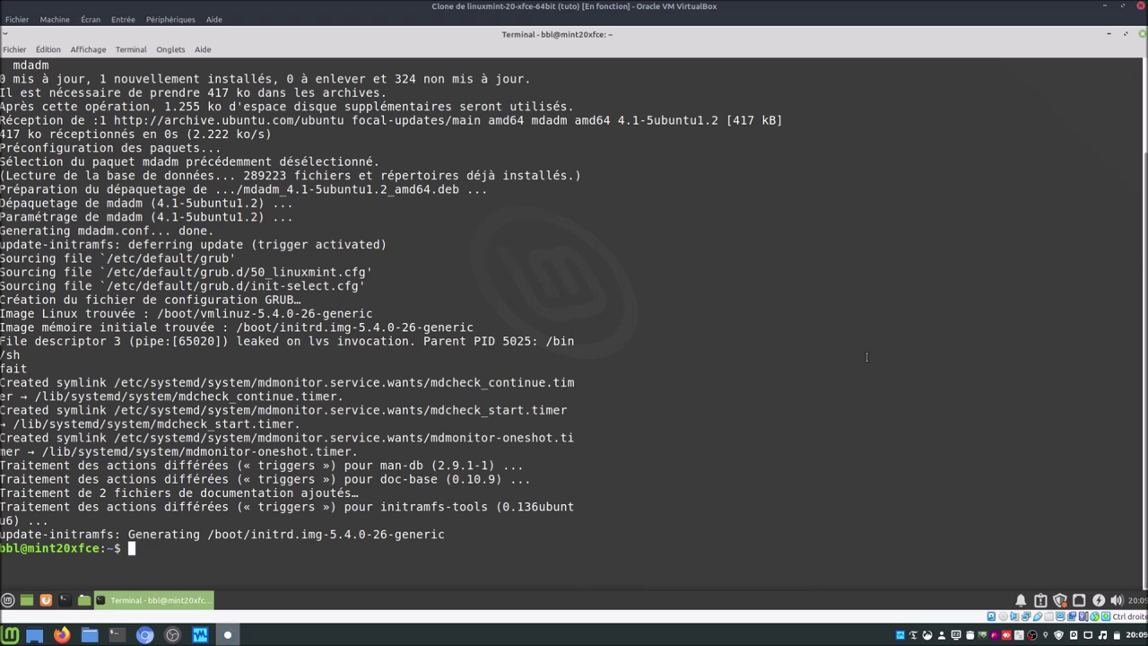
Step: Paste the mdadm create command for /dev/md0 and edit it to --level=0 and --raid-devices=2
right_click(384, 554)
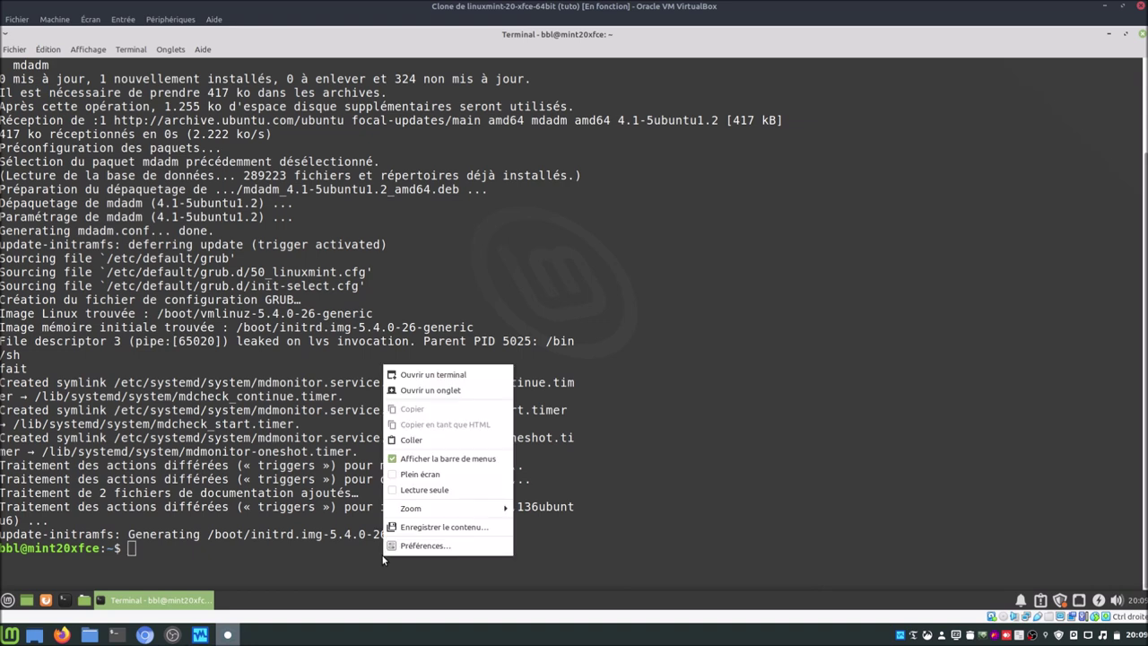
click(417, 441)
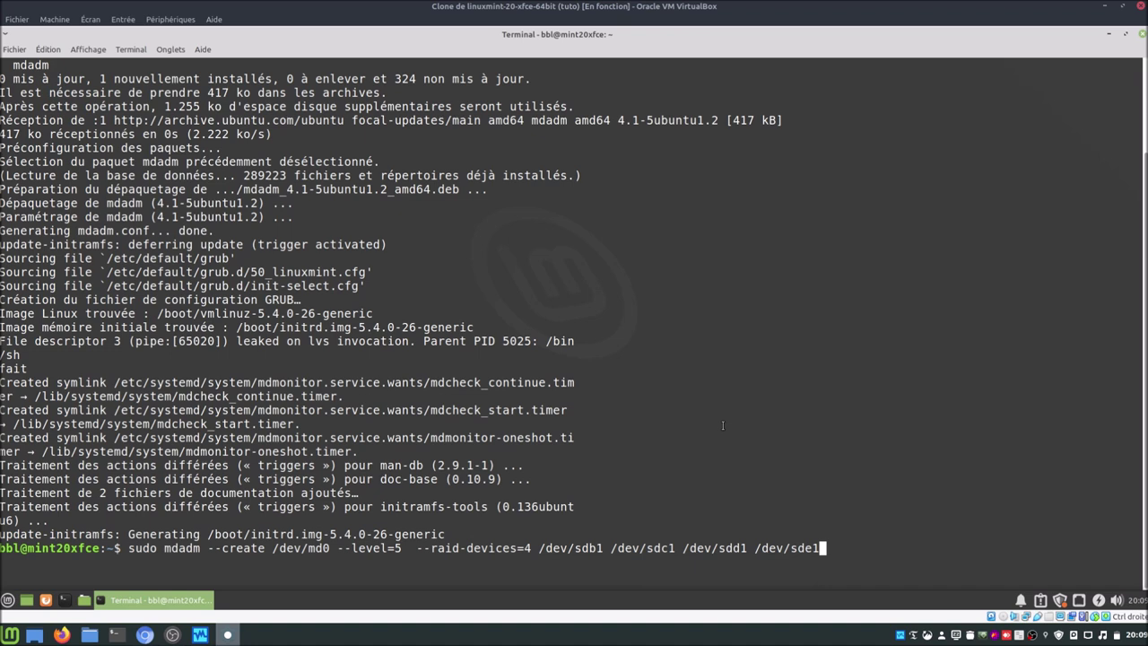
key(Left)
key(Left)
key(Left)
key(Left)
key(Left)
key(Left)
key(Left)
key(Left)
key(Left)
key(Left)
key(Left)
key(Left)
key(Left)
key(Left)
key(Left)
key(Left)
key(Left)
key(Left)
key(Left)
key(Left)
key(Left)
key(Left)
key(Left)
key(Left)
key(Left)
key(Left)
key(Left)
key(Left)
key(Left)
key(Left)
key(Left)
key(Left)
key(Left)
key(Left)
key(Left)
key(Left)
key(Left)
key(Left)
key(Left)
key(Left)
key(Left)
key(Left)
key(Left)
key(Left)
key(Left)
key(Left)
key(Left)
key(Left)
key(Left)
key(Left)
key(Left)
key(Left)
key(Left)
key(Left)
key(Left)
key(Left)
key(Left)
key(Left)
key(Left)
key(Right)
key(Right)
key(Right)
key(Right)
key(Right)
key(Right)
key(Right)
key(Right)
key(Right)
key(Right)
key(Right)
key(Right)
key(Right)
key(Right)
key(Right)
key(Right)
key(Right)
key(Right)
key(Right)
key(Right)
key(Right)
key(Right)
key(Right)
key(Left)
key(Right)
key(Right)
key(Right)
key(Right)
key(Right)
key(Right)
key(Right)
key(Right)
key(Right)
key(Right)
key(Right)
key(BackSpace)
text(0)
key(Right)
key(Right)
key(Right)
key(Right)
key(Right)
key(Right)
key(Right)
key(Right)
key(Right)
key(Right)
key(Right)
key(Right)
key(Right)
key(Right)
key(Right)
key(Right)
key(Right)
key(Right)
key(BackSpace)
text(2)
key(Right)
key(Right)
key(Right)
key(Right)
click(8, 600)
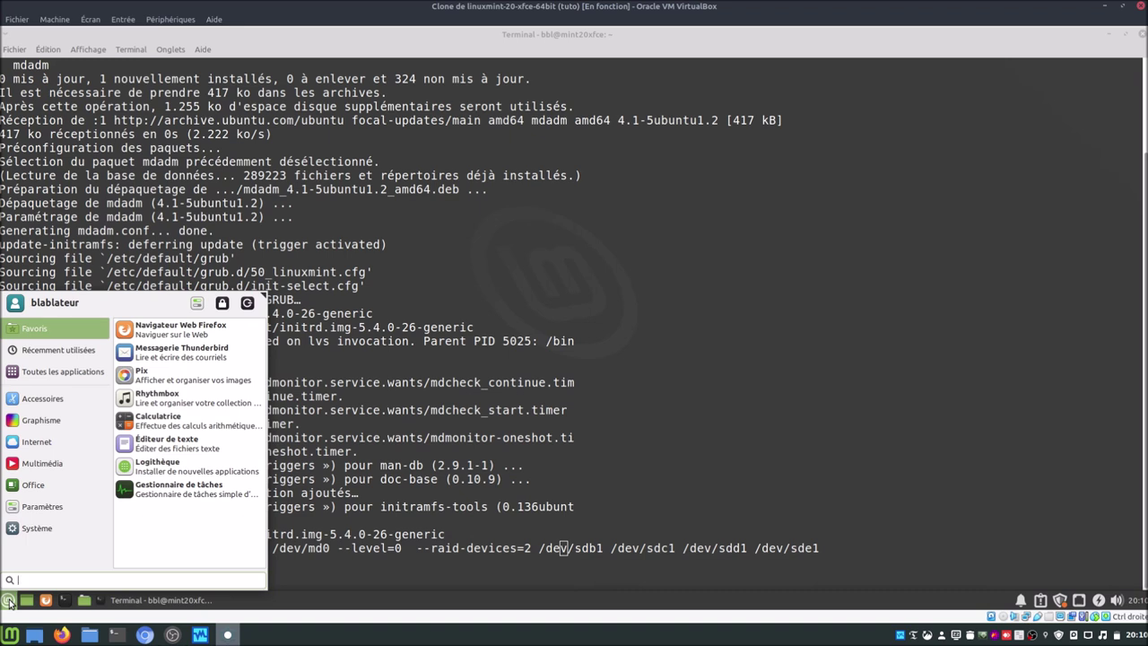
text(dis)
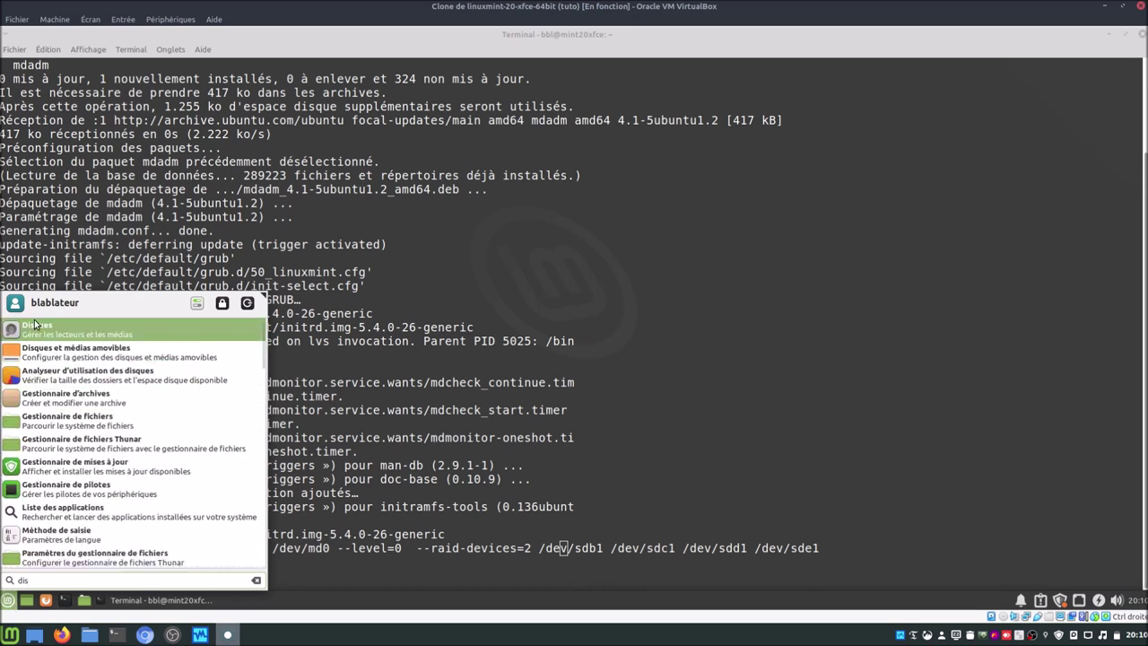
click(34, 323)
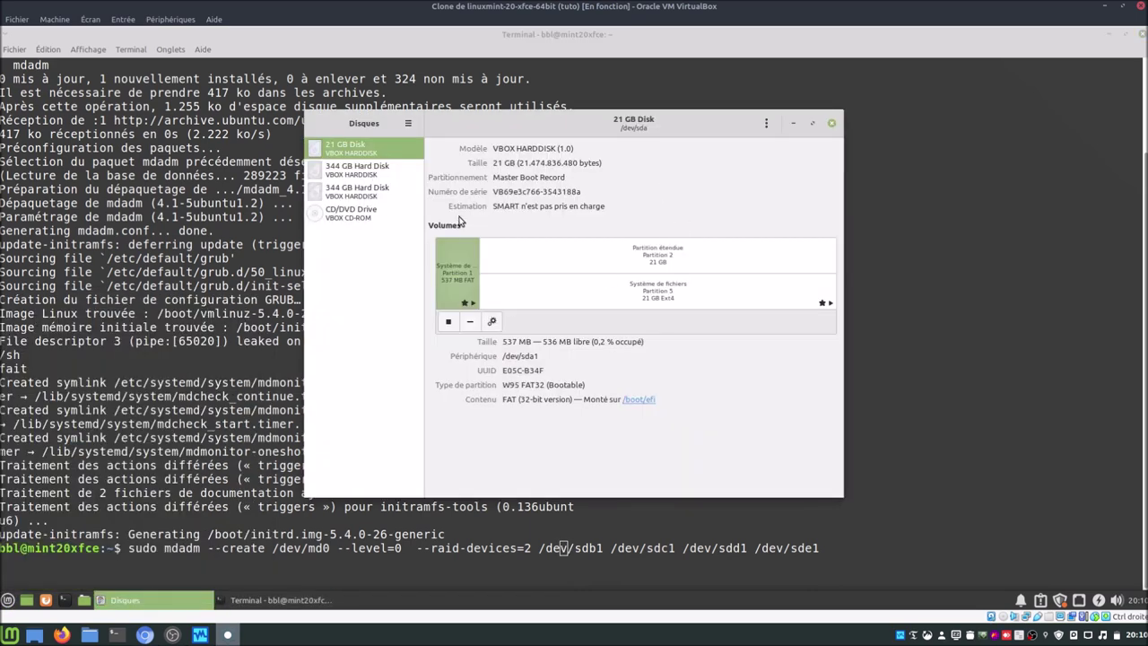
click(373, 175)
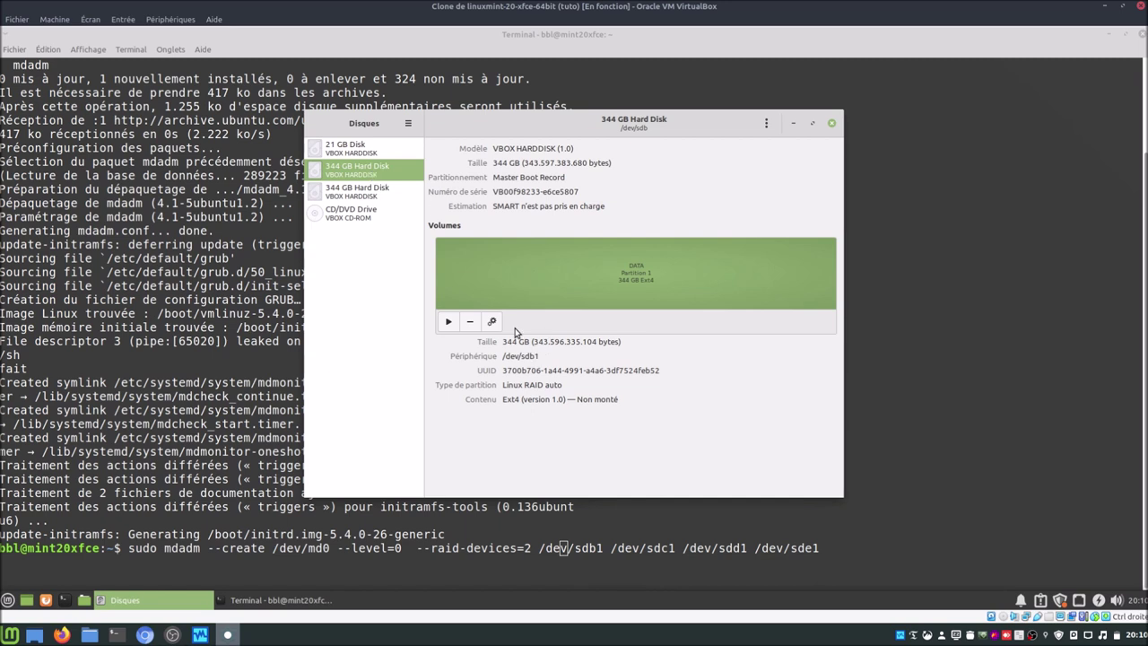
click(386, 192)
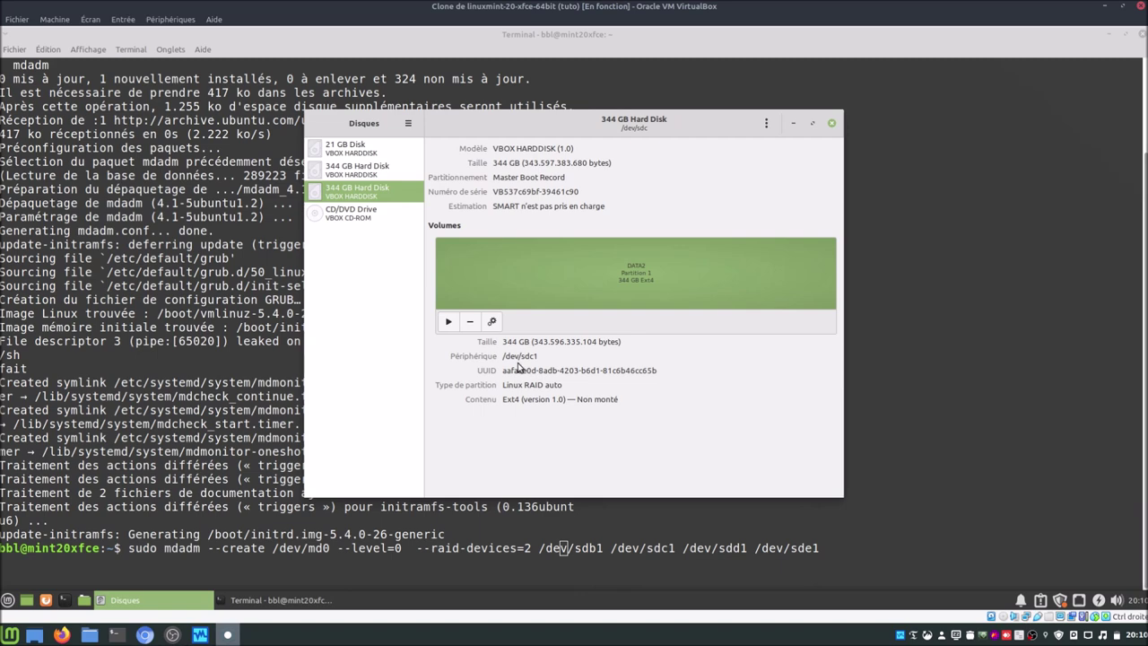
click(832, 125)
Step: Delete /dev/sdd1 and /dev/sde1 from the mdadm create command, leaving /dev/sdb1 and /dev/sdc1
key(Right)
key(Right)
key(Right)
key(Right)
key(Right)
key(Right)
key(Right)
key(Right)
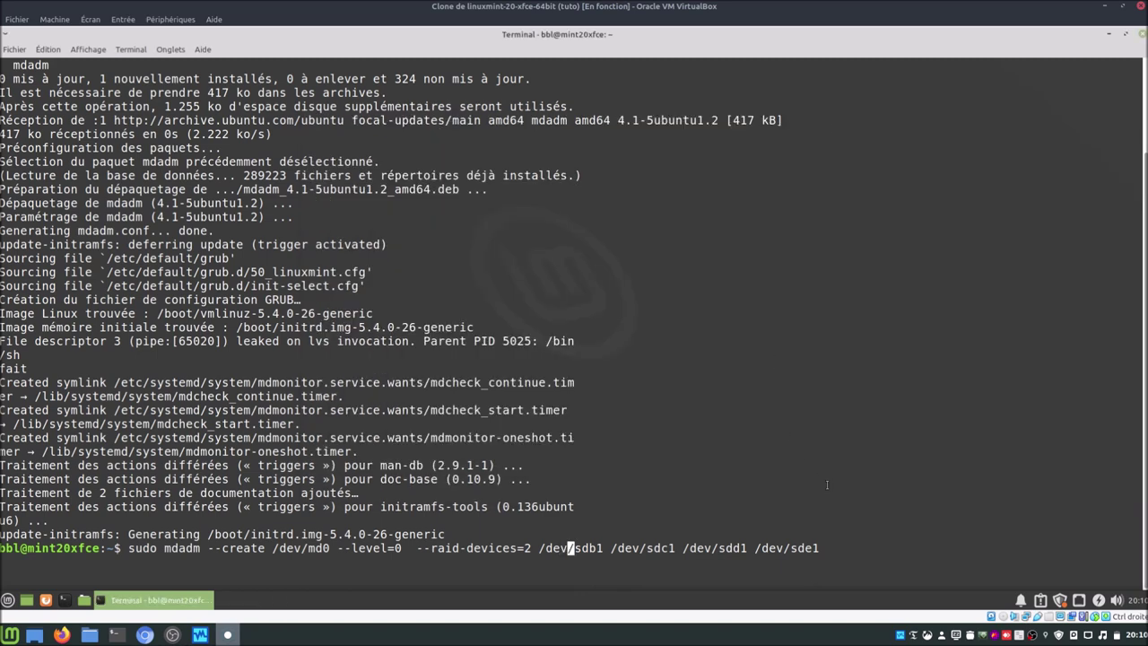
key(Right)
key(Right)
key(Right)
key(Right)
key(Right)
key(Right)
key(Right)
key(Right)
key(Delete)
key(Delete)
key(Delete)
key(Delete)
key(Delete)
key(Delete)
key(Delete)
key(Delete)
key(Delete)
key(Delete)
key(Delete)
key(Delete)
key(Delete)
key(Delete)
key(Delete)
key(Delete)
key(Delete)
key(Delete)
key(Delete)
key(Delete)
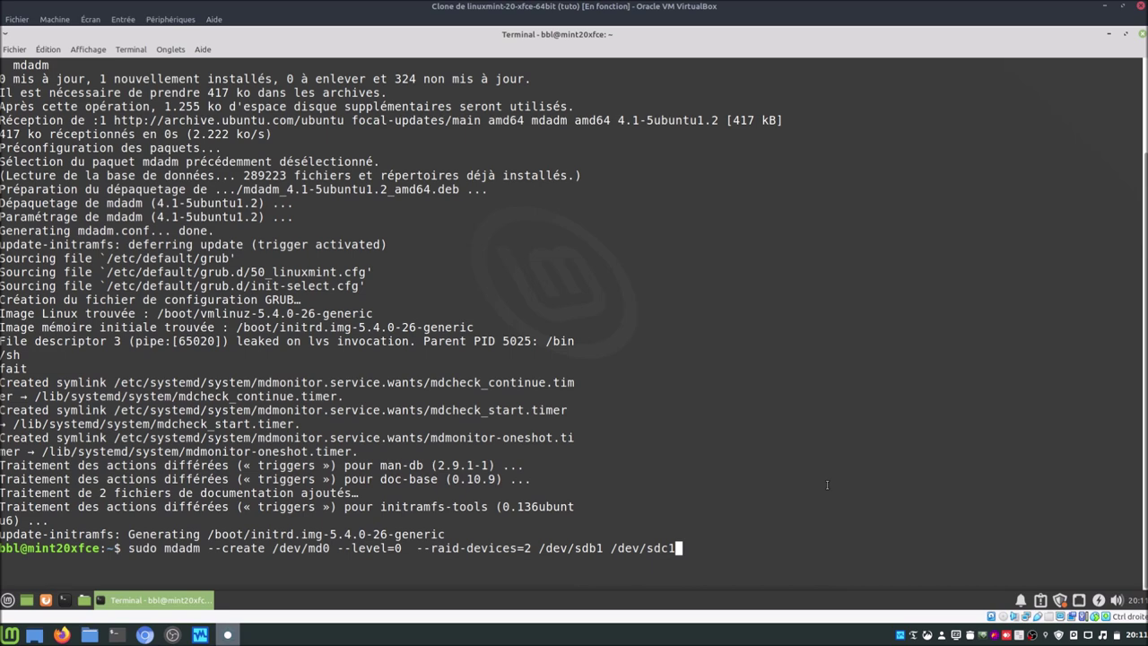
Step: Run the create command, confirm with yes, and begin typing sudo modprobe raid
key(Return)
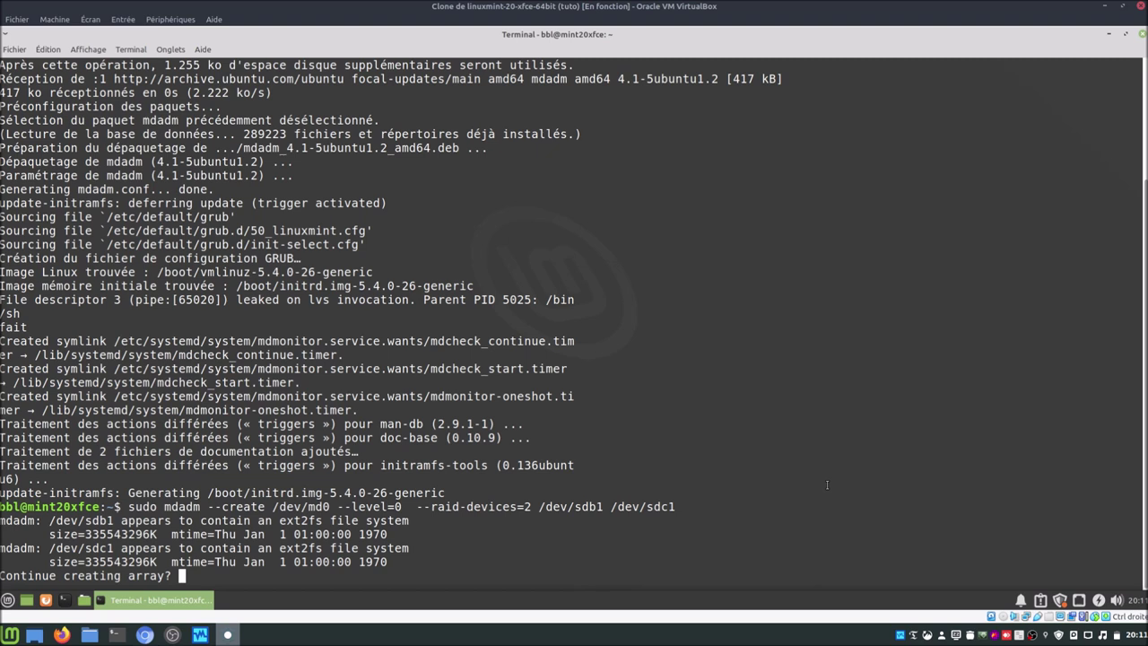
text(yes)
key(Return)
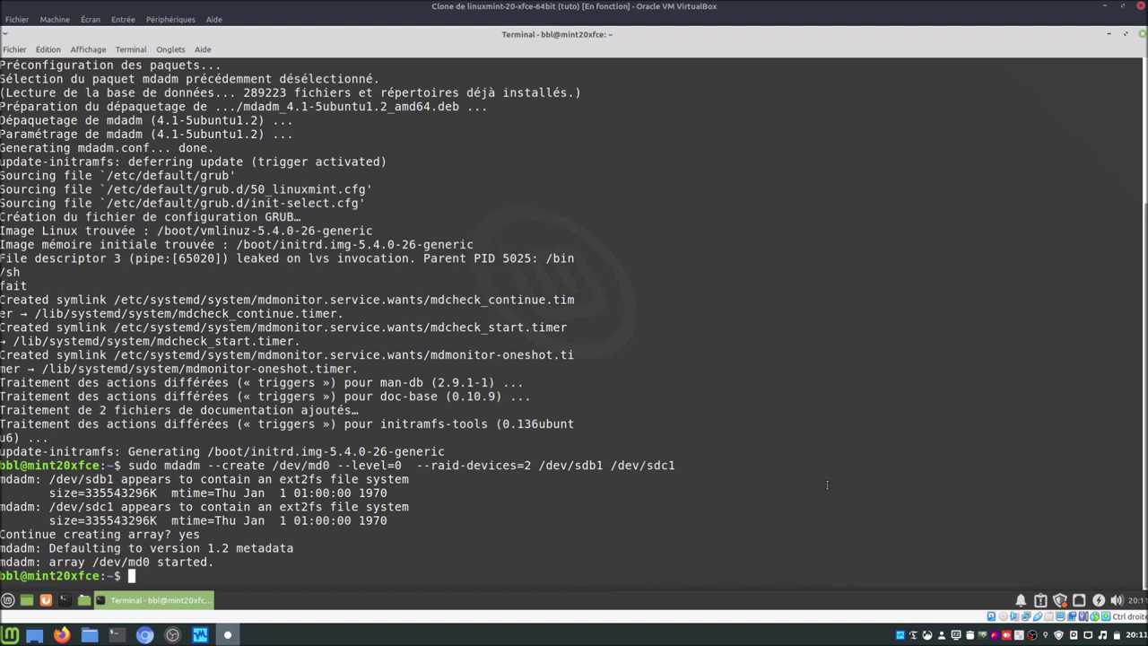
text(sudo modprobe raid)
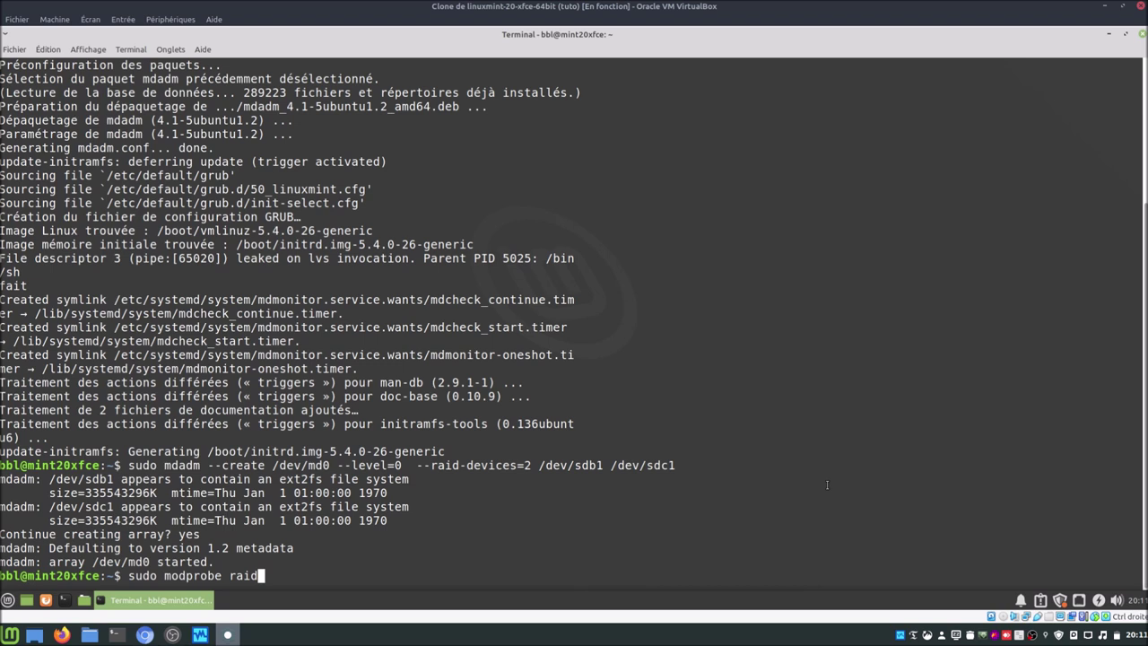
Step: Load the raid0 and md kernel modules with sudo modprobe
text(0)
key(Return)
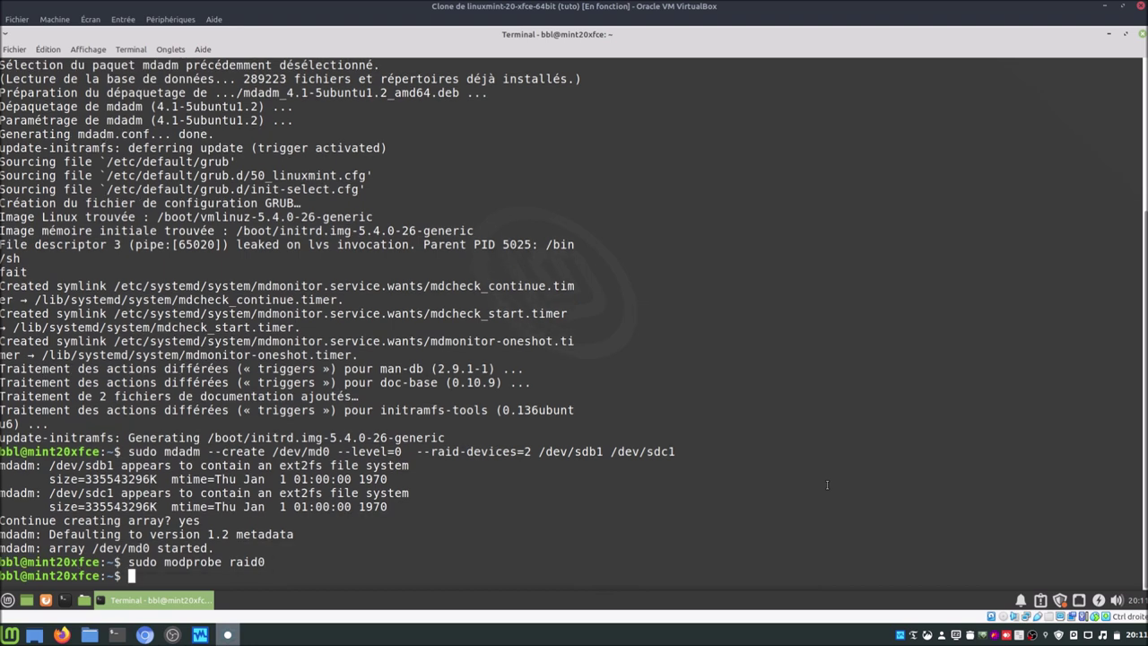
text(sudo modprobe)
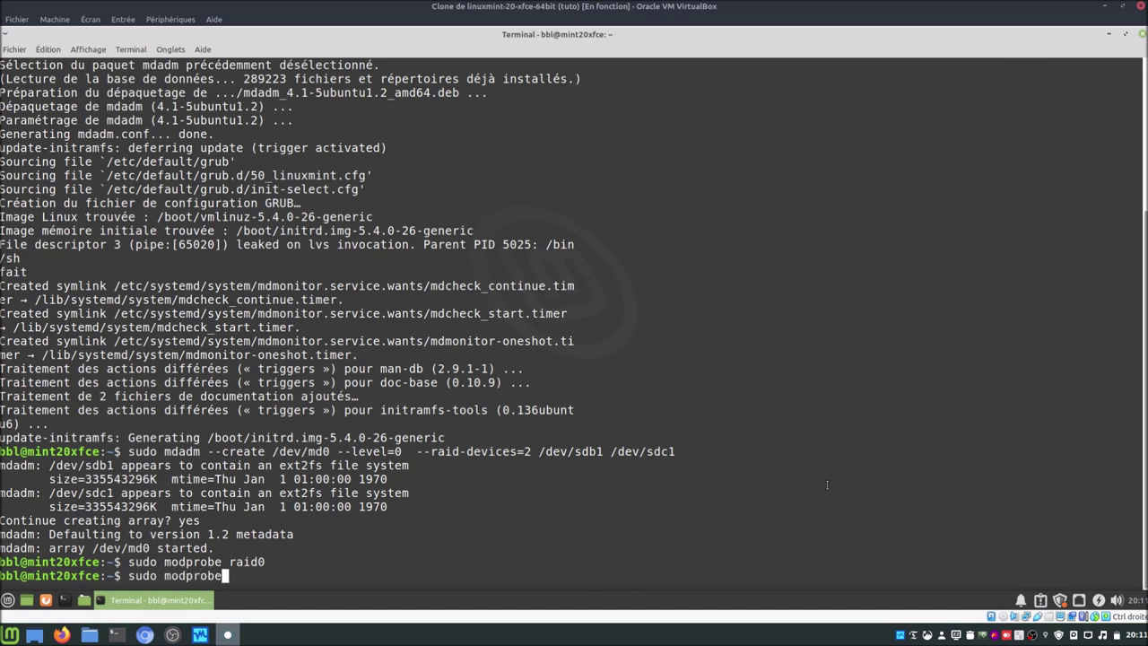
text(md)
key(Return)
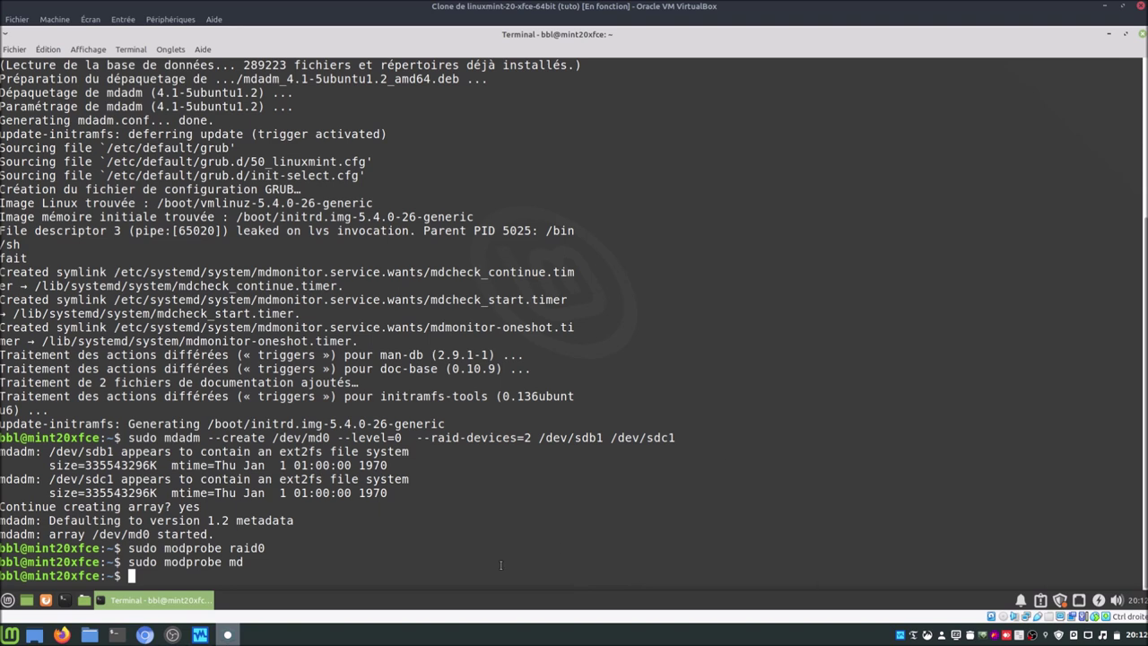
Step: Start sudo mdadm --monitor --daemonise /dev/md0, then list disks with sudo fdisk -l
text(sudo mdadm --da)
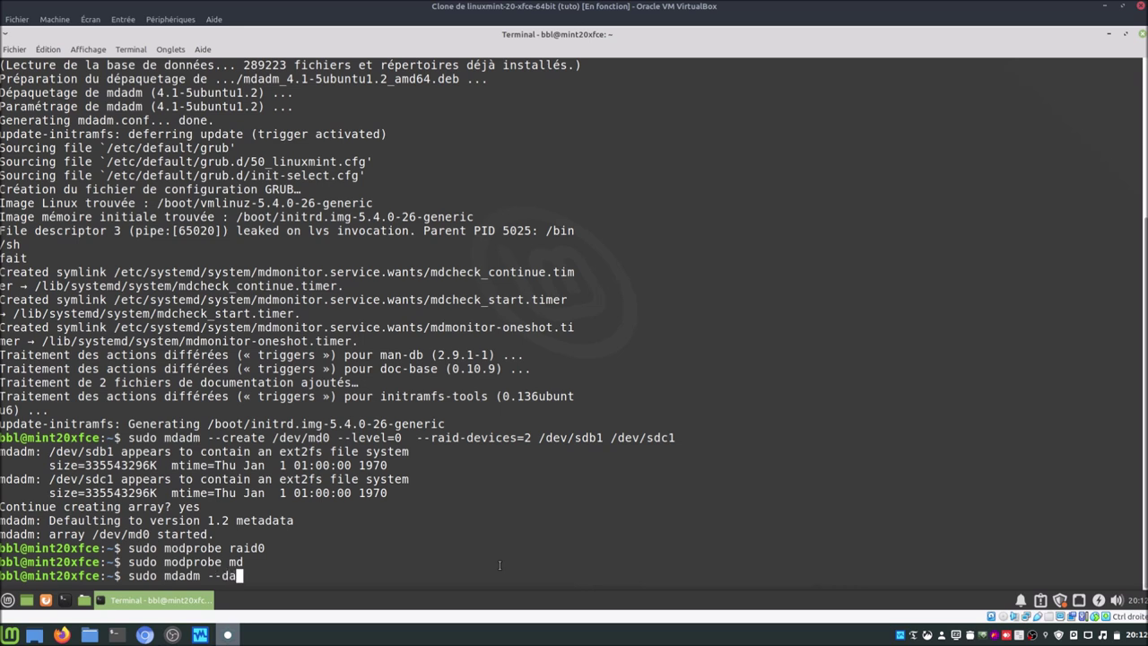
text(emonise /dev/md0)
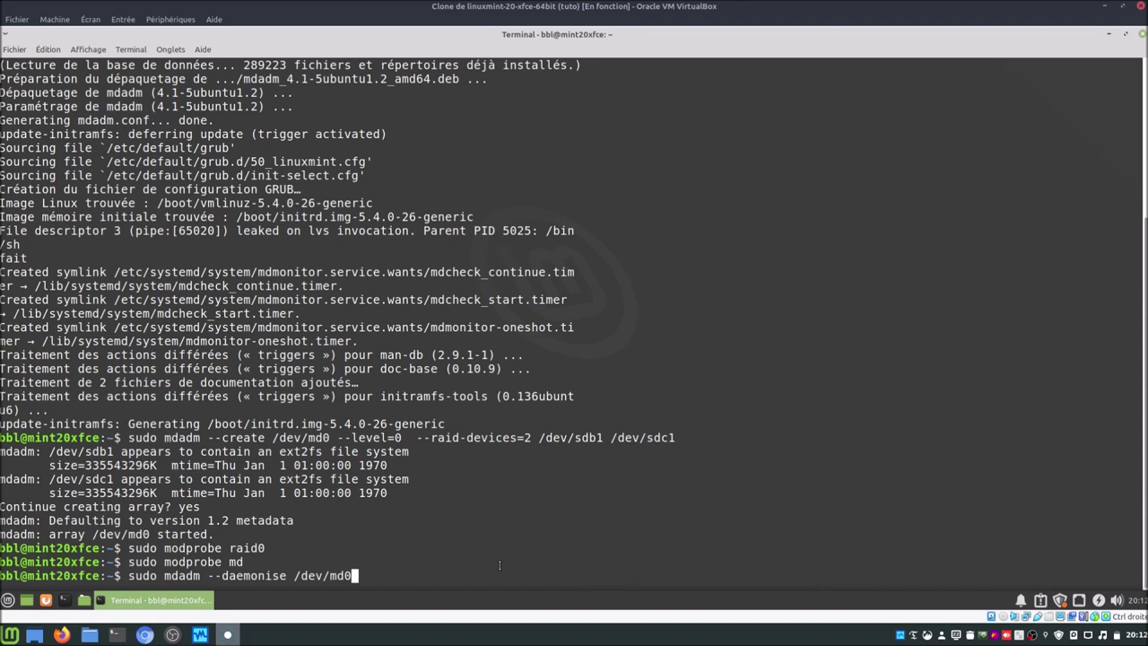
key(Return)
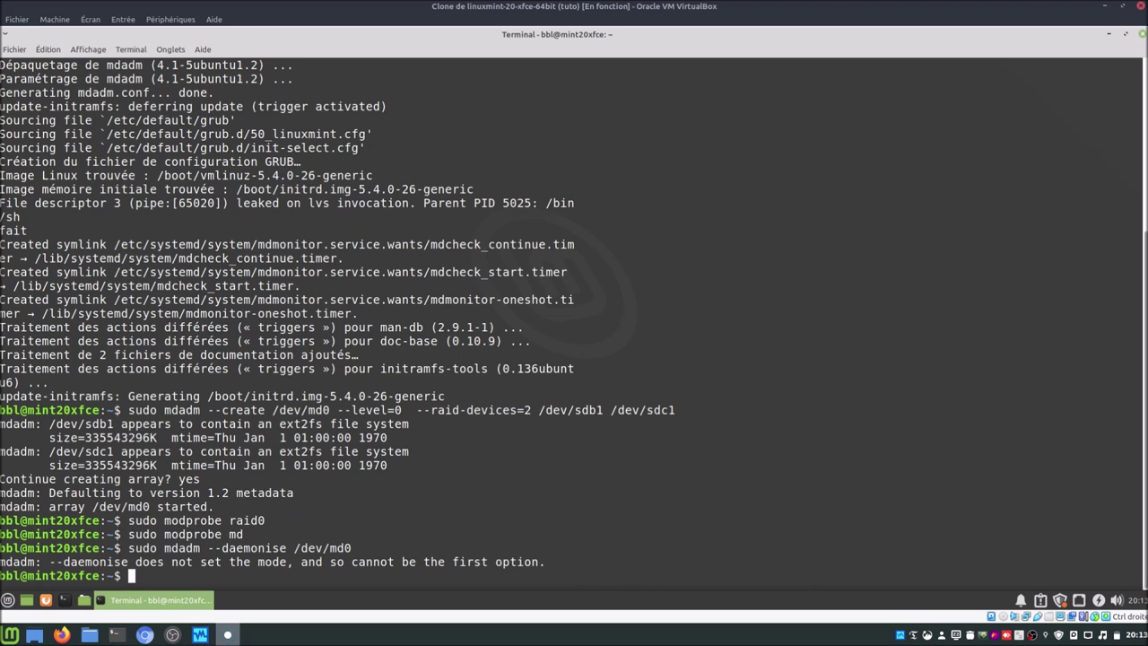
text(sudo mdadm --monitor)
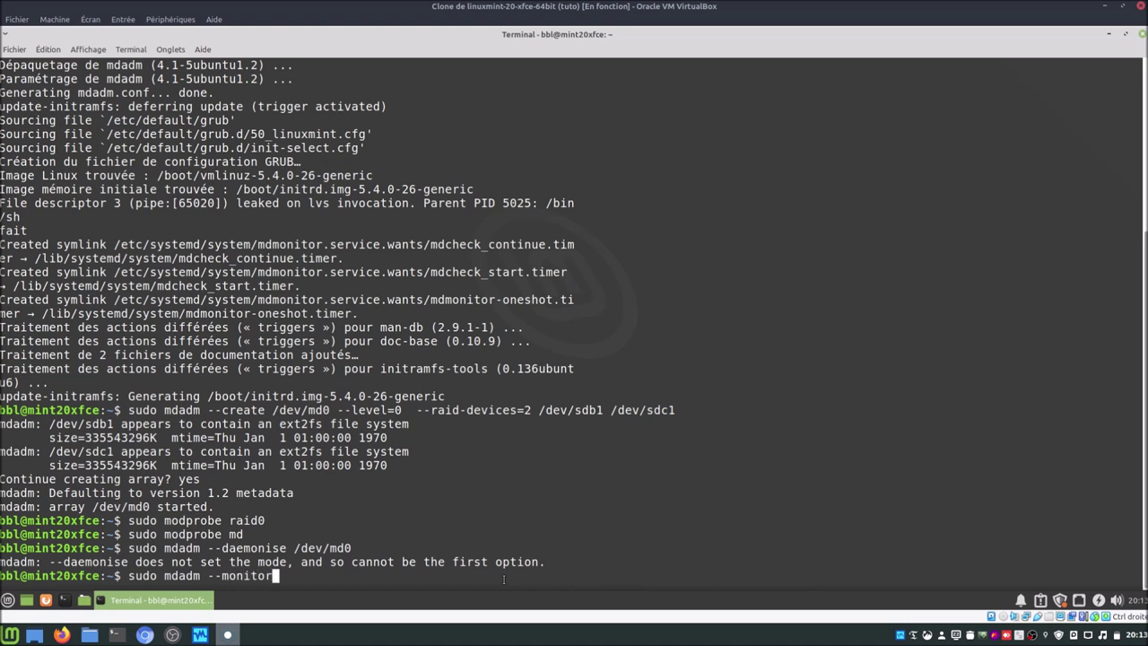
text( --daemonise)
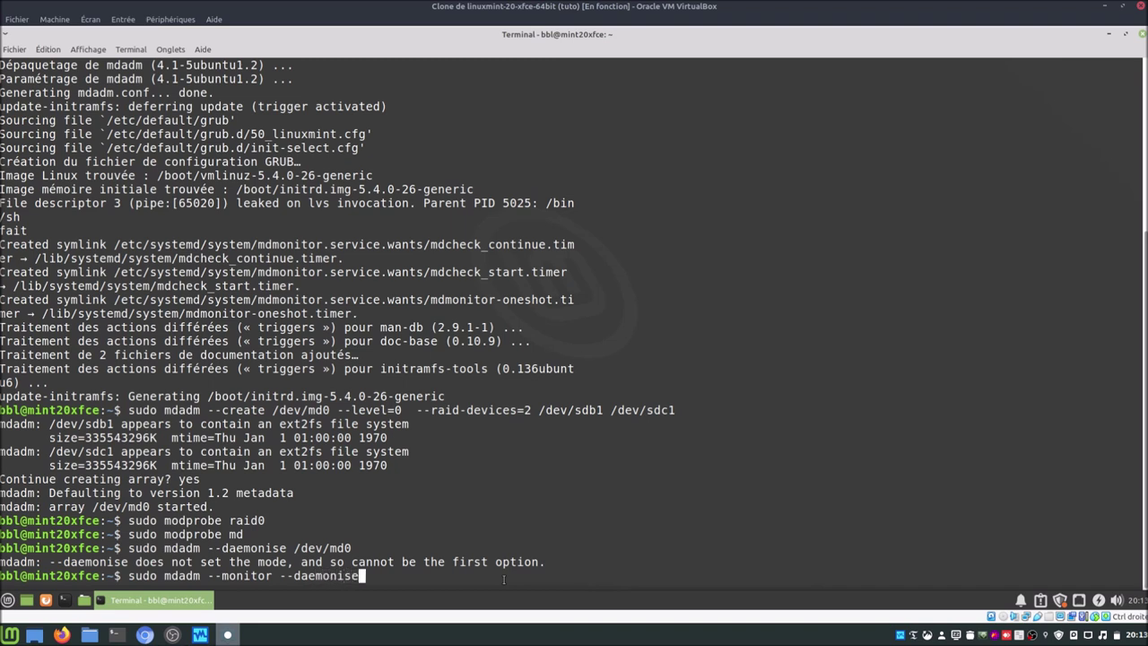
text( /dev/md0)
key(Left)
key(Left)
key(Left)
key(Left)
key(Left)
key(Left)
key(Left)
key(Left)
key(Left)
key(Left)
key(Left)
key(Left)
key(Left)
key(Left)
key(Left)
key(Left)
key(Left)
key(Left)
key(Left)
key(Left)
key(Left)
key(Left)
key(Left)
key(Left)
key(Left)
key(Left)
key(Left)
key(Left)
key(Right)
key(Right)
key(Right)
key(Right)
key(Right)
key(Right)
key(Right)
key(Right)
key(Right)
key(Right)
key(Right)
key(Right)
key(Right)
key(Right)
key(Right)
key(Right)
key(Right)
key(Right)
key(Right)
key(Right)
key(Right)
key(Right)
key(Right)
key(Right)
key(Right)
key(Right)
key(Right)
key(Return)
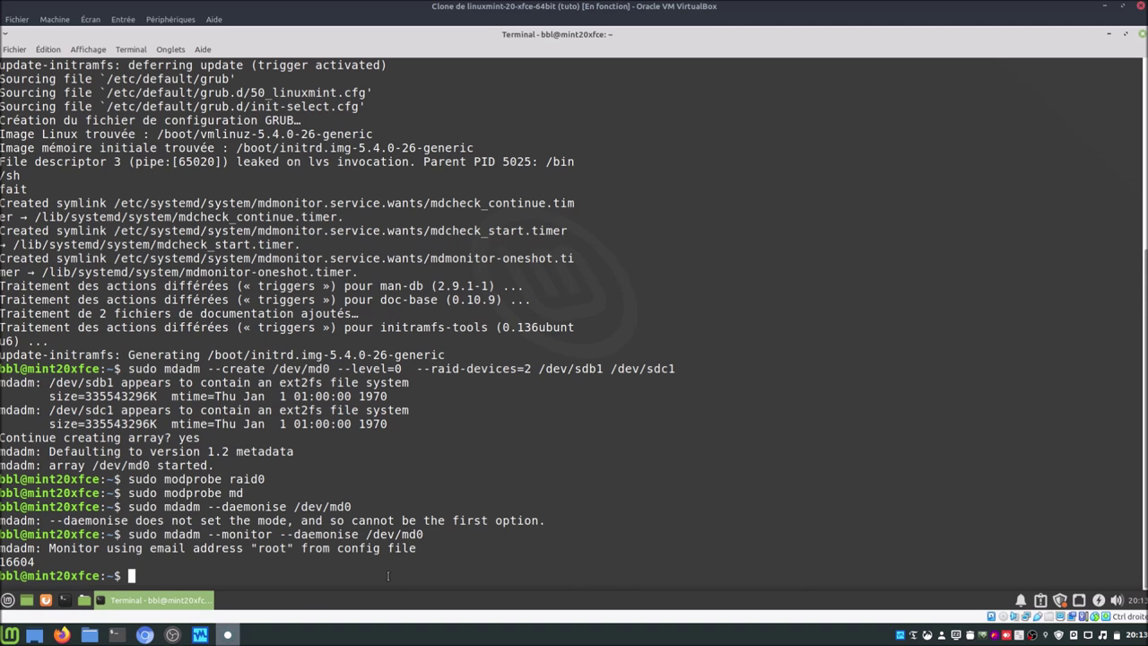
text(sudo fdisk -l)
key(Return)
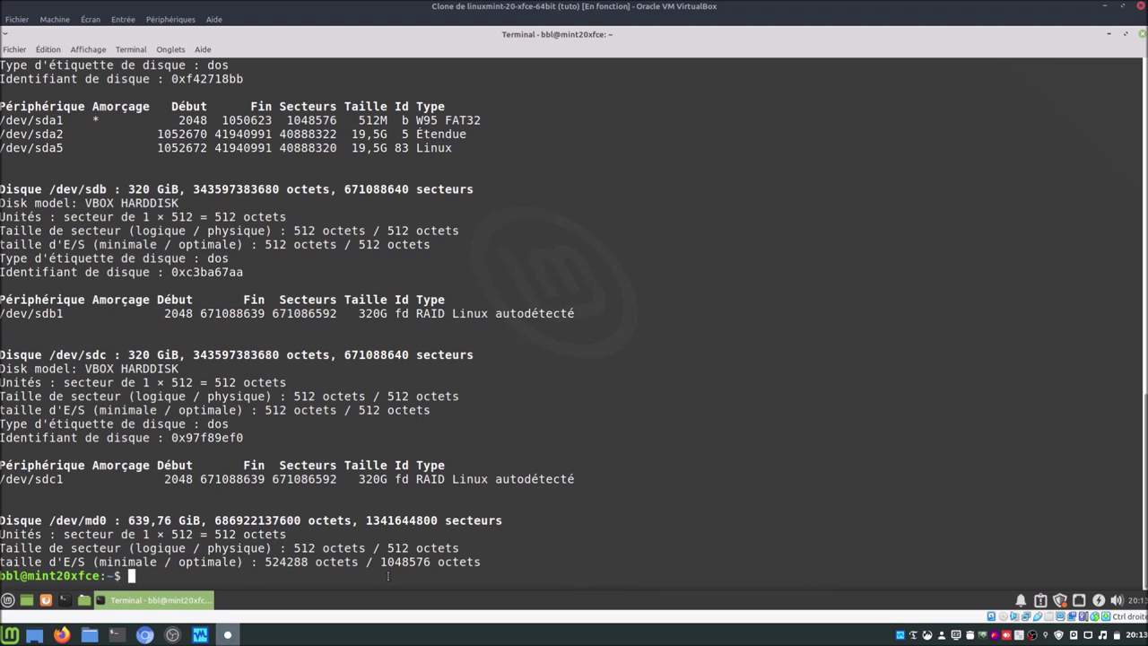
Step: Run sudo mdadm --detail /dev/md0 to show the clean 639.75 GiB raid0 array
text(sudo mdadm --detail)
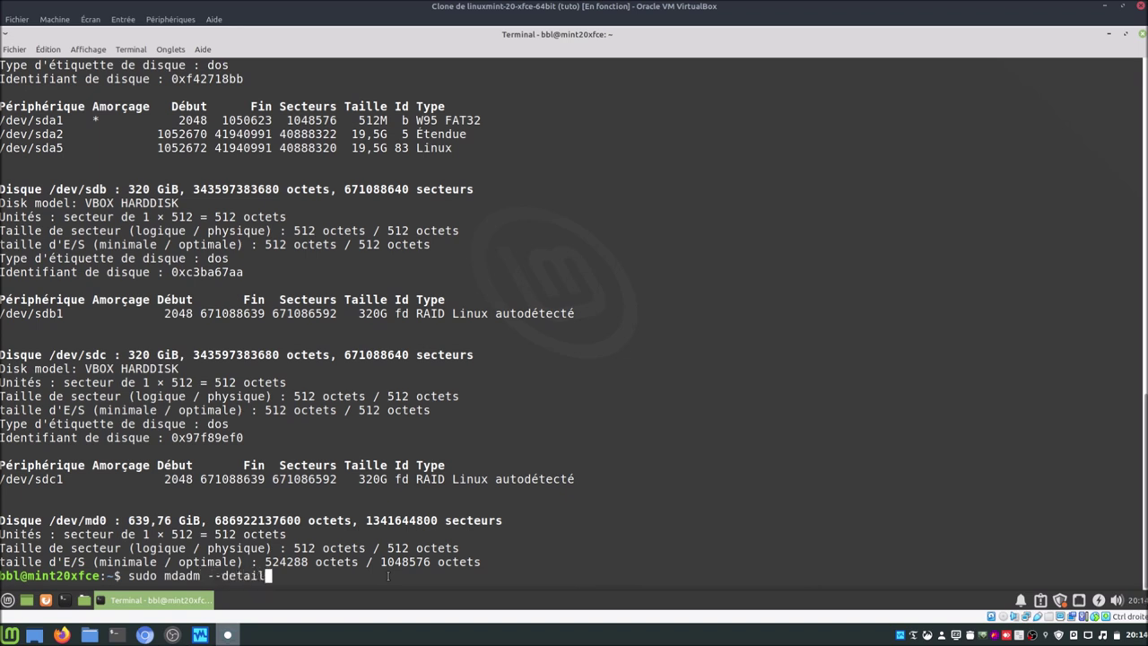
text( /dev/md0)
key(Return)
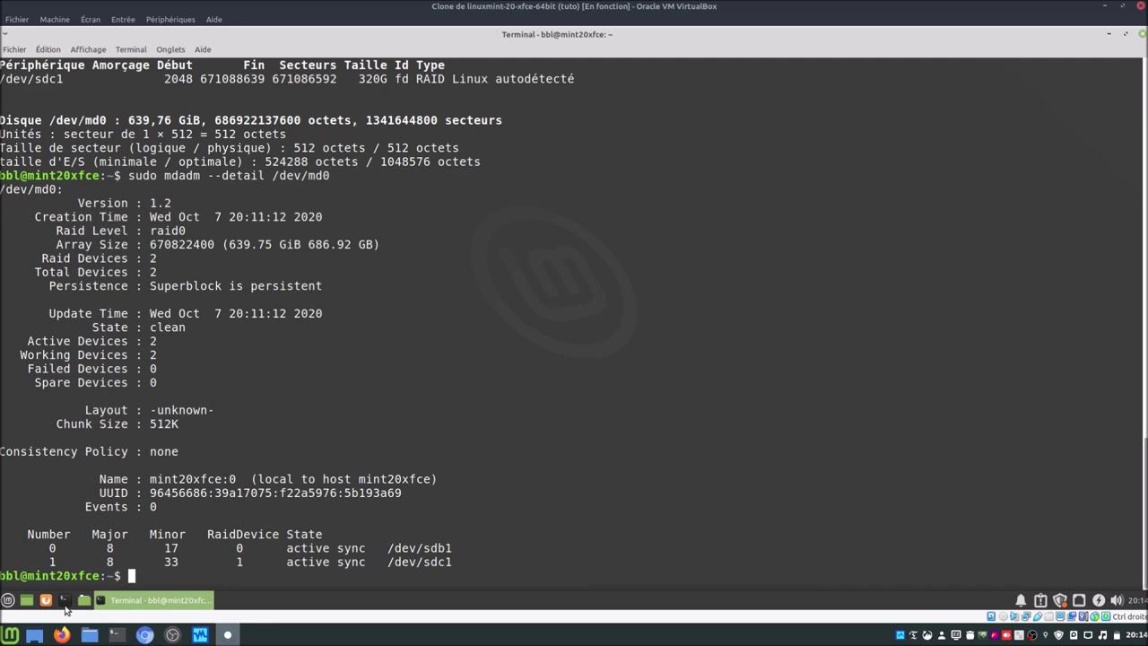
Step: Launch GParted from the application menu, authorising with the password
click(8, 599)
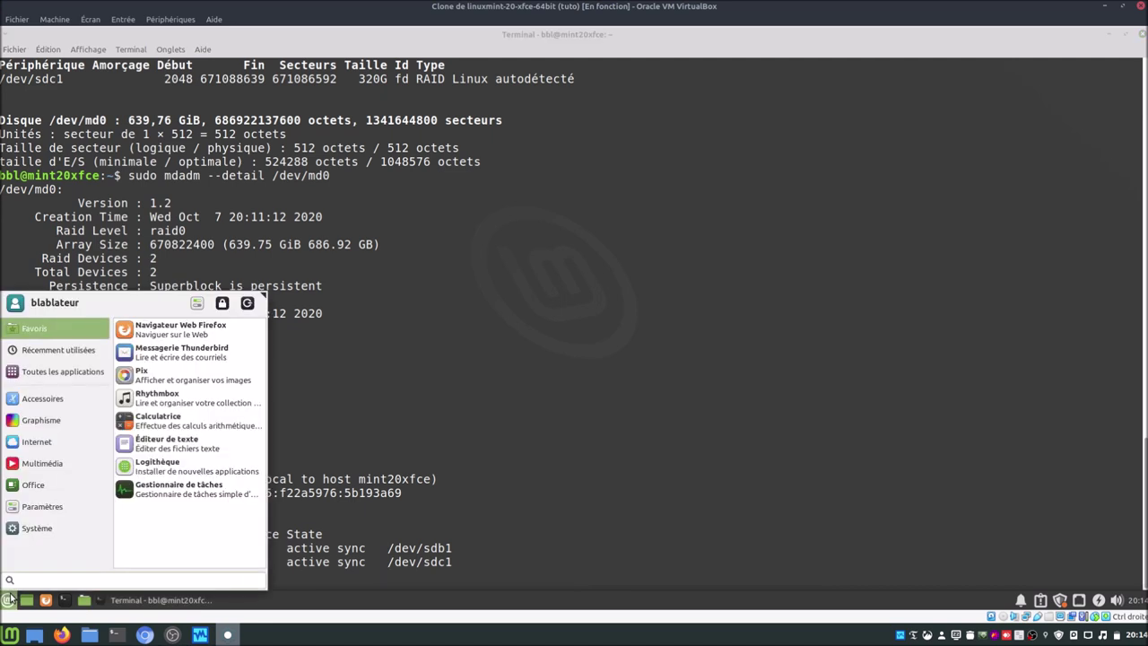
text(gp)
key(Return)
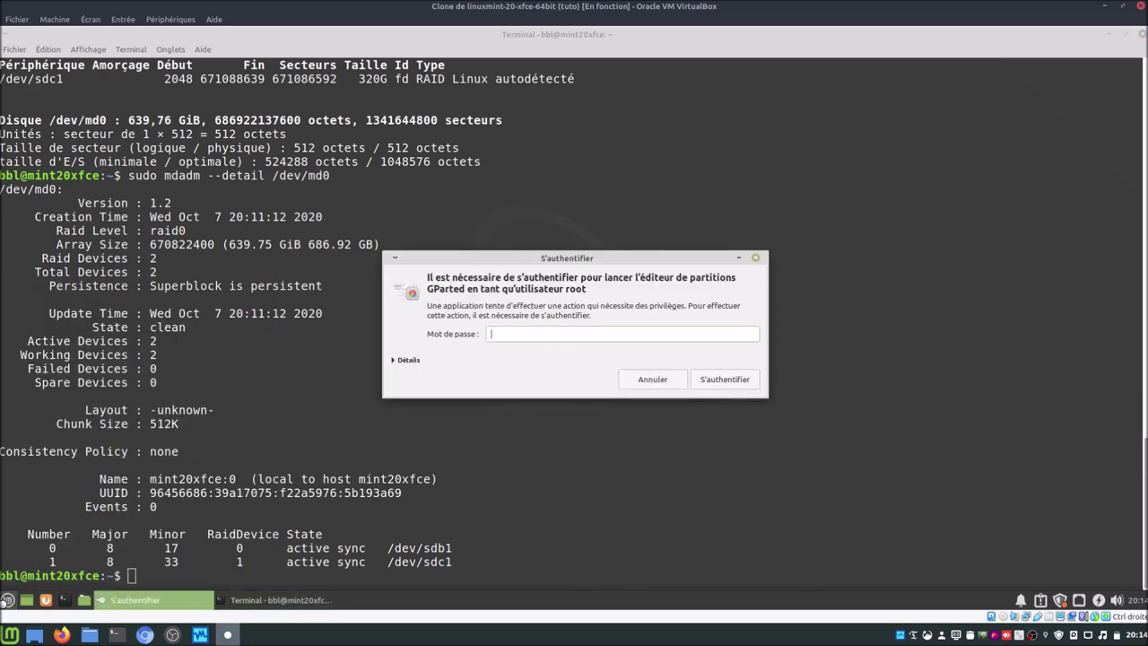
text(****)
key(Return)
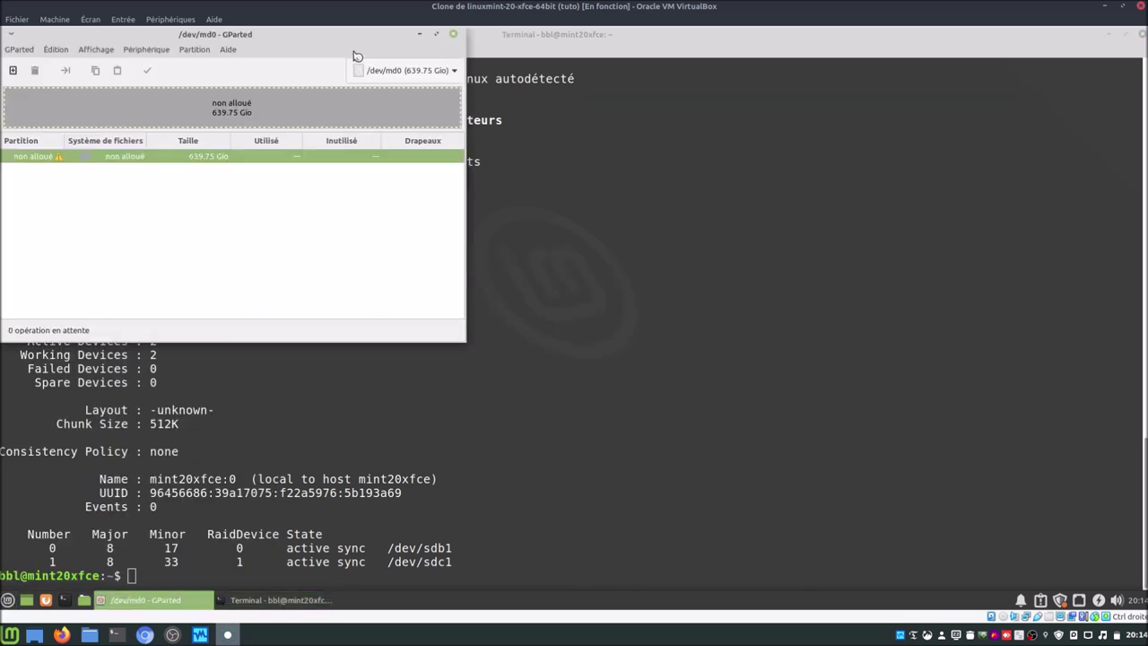
Step: Center the GParted window and view /dev/sda, /dev/sdb, /dev/sdc and the unallocated /dev/md0
click(390, 73)
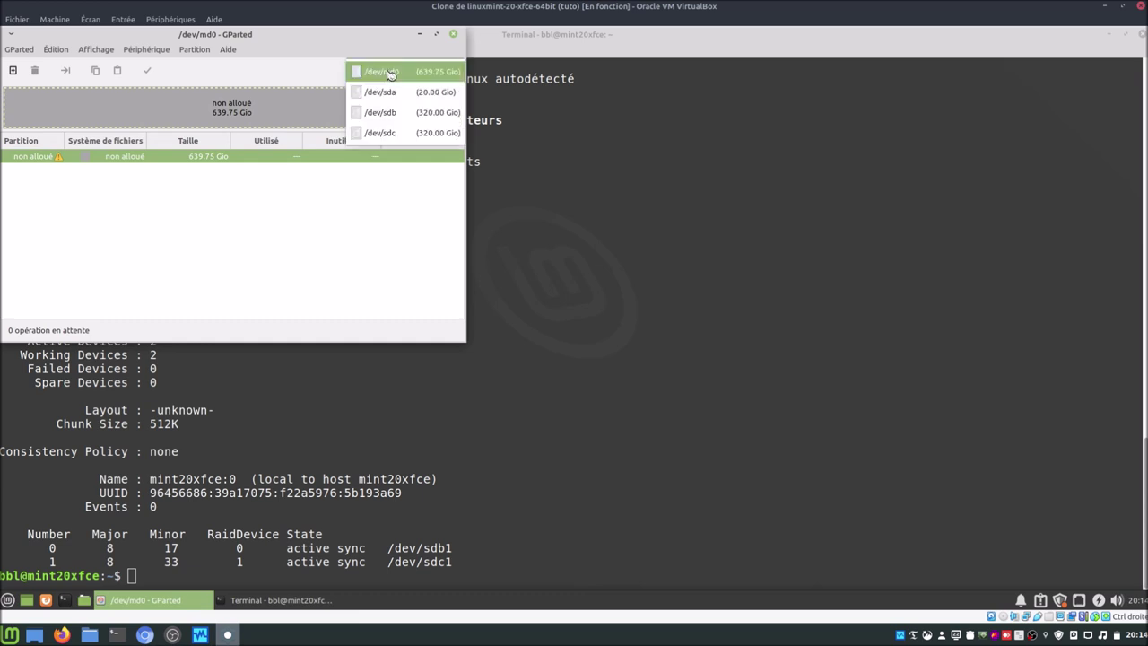
click(390, 74)
drag(388, 40, 688, 159)
click(733, 192)
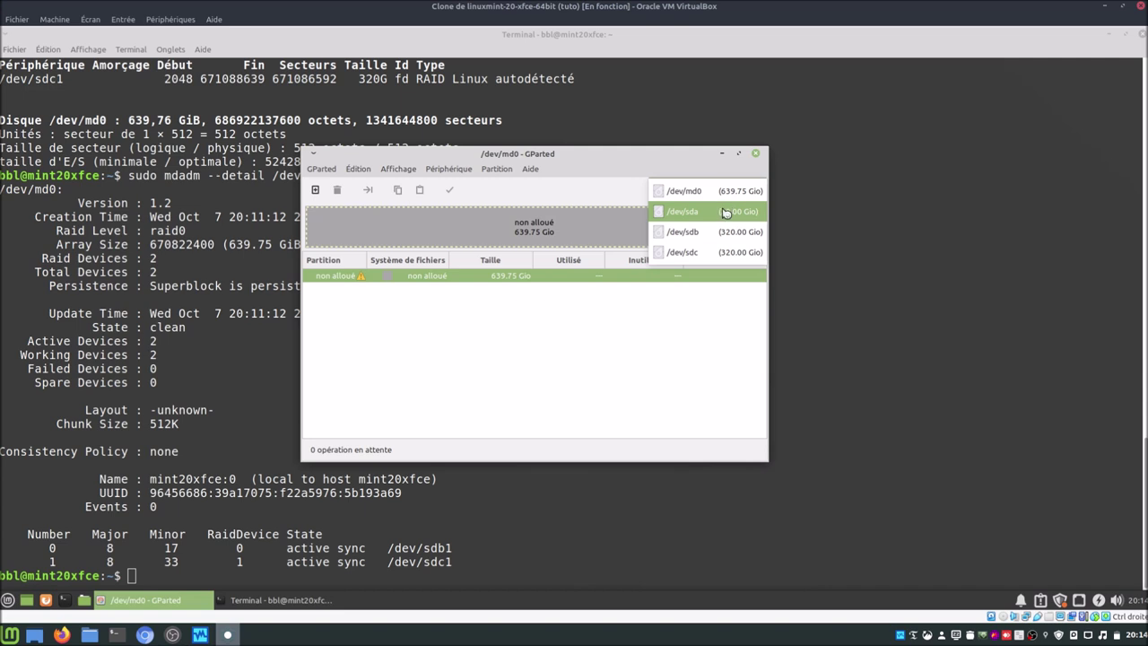
click(726, 211)
click(713, 195)
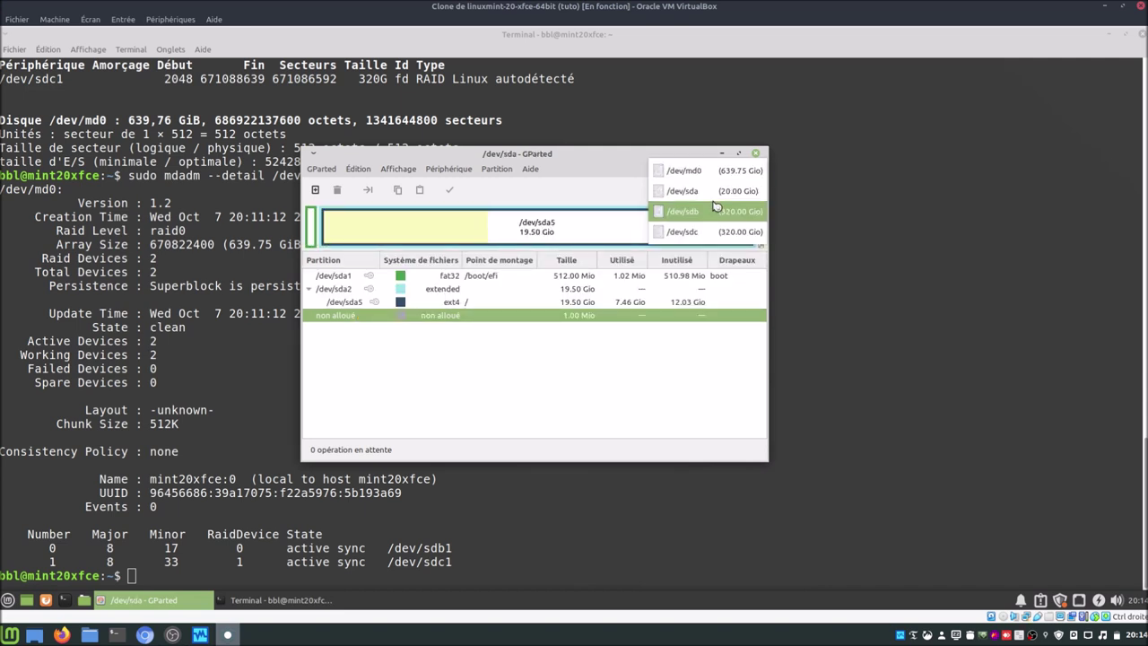
click(714, 211)
click(712, 189)
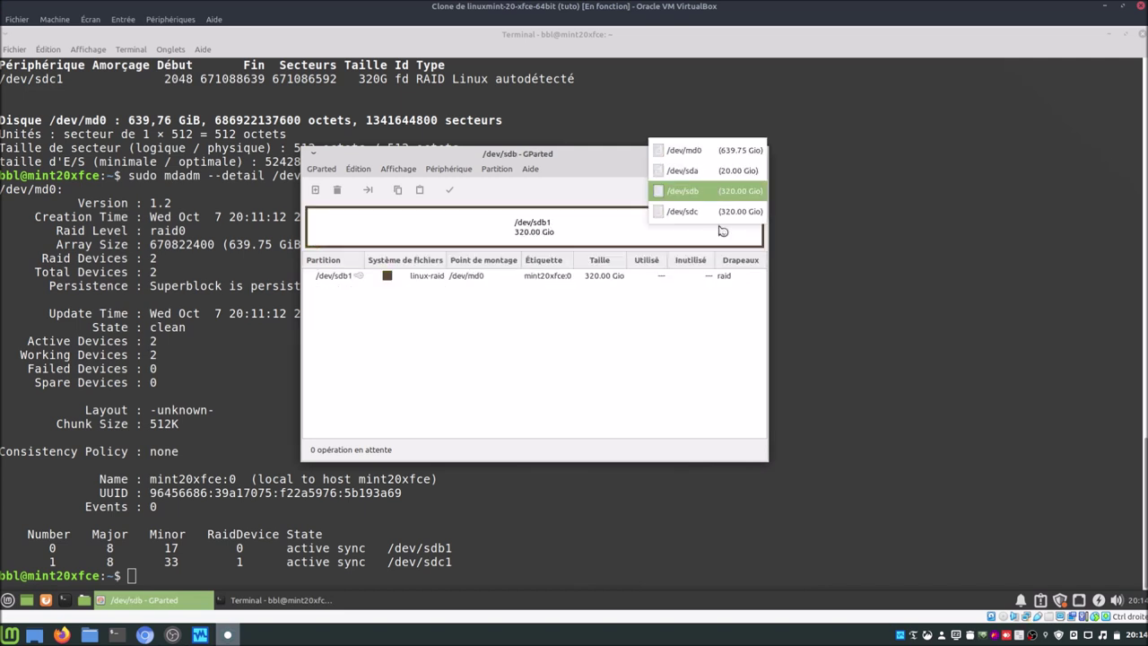
click(716, 212)
click(716, 190)
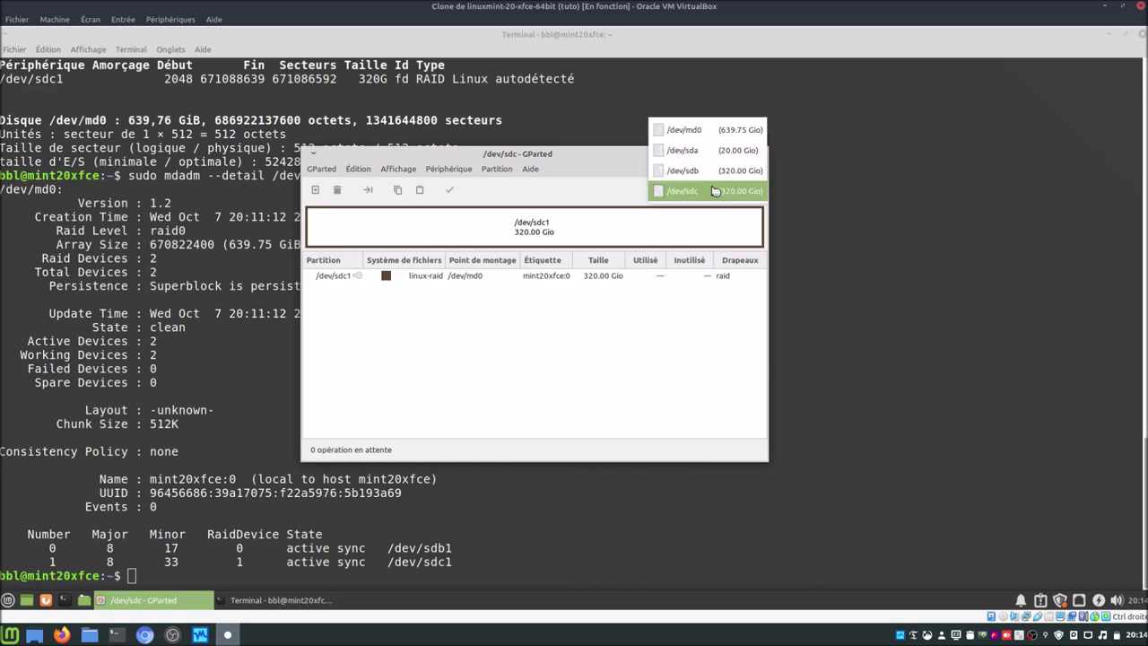
click(697, 131)
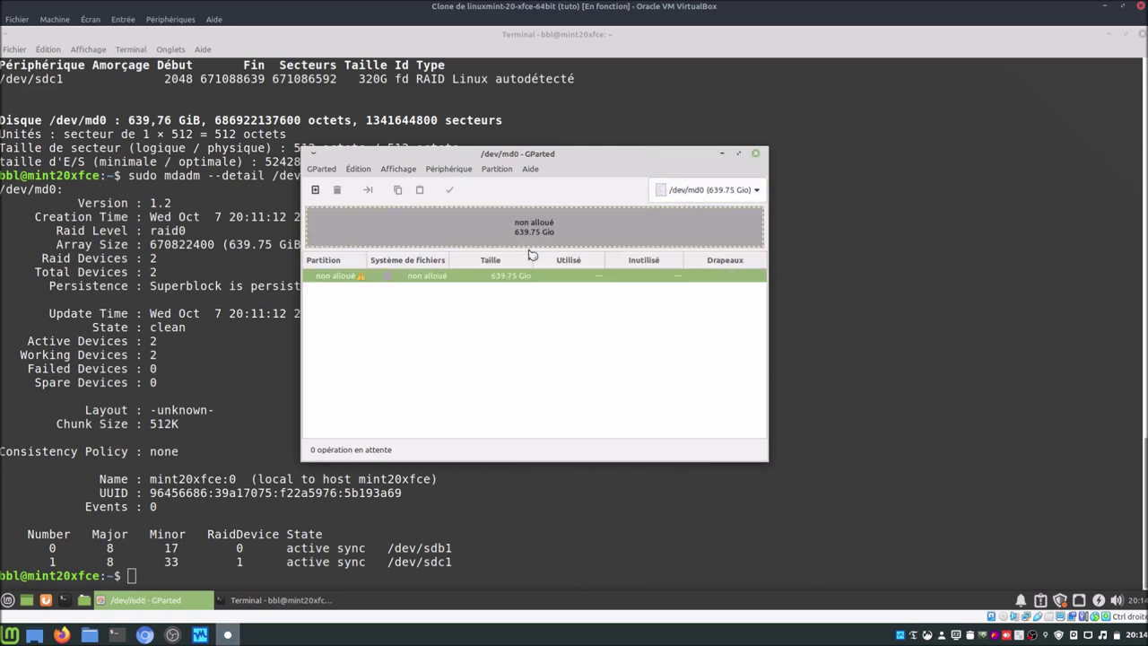
Step: Recheck the RAID partitions on /dev/sdb and /dev/sdc, return to /dev/md0, and close GParted
click(683, 191)
click(700, 232)
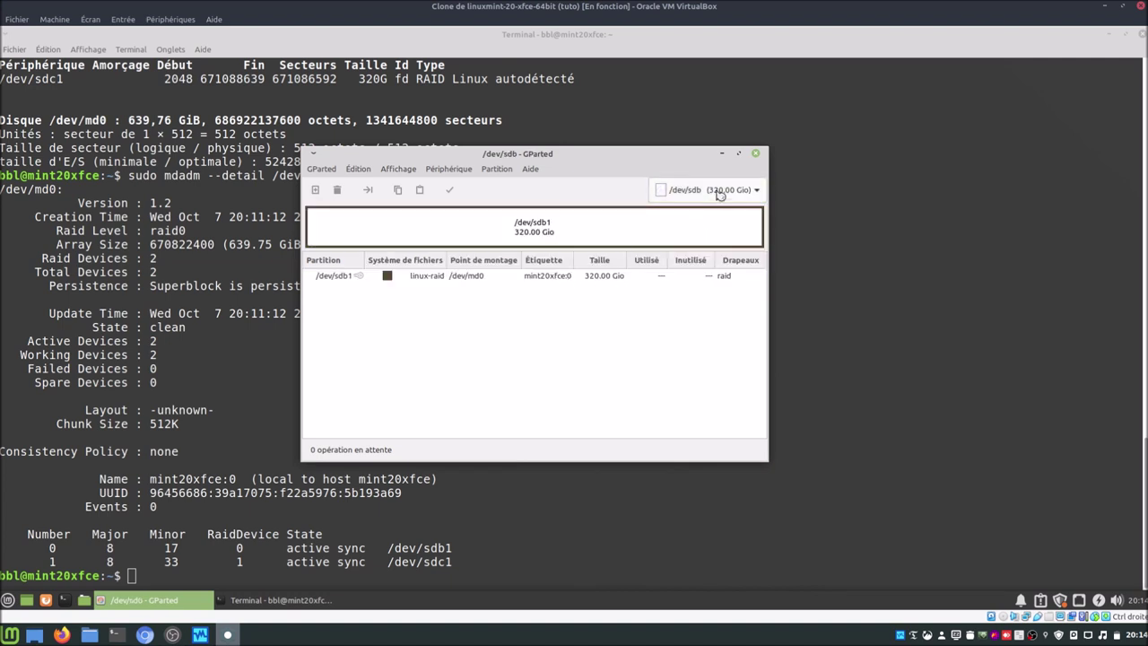
click(719, 195)
click(725, 213)
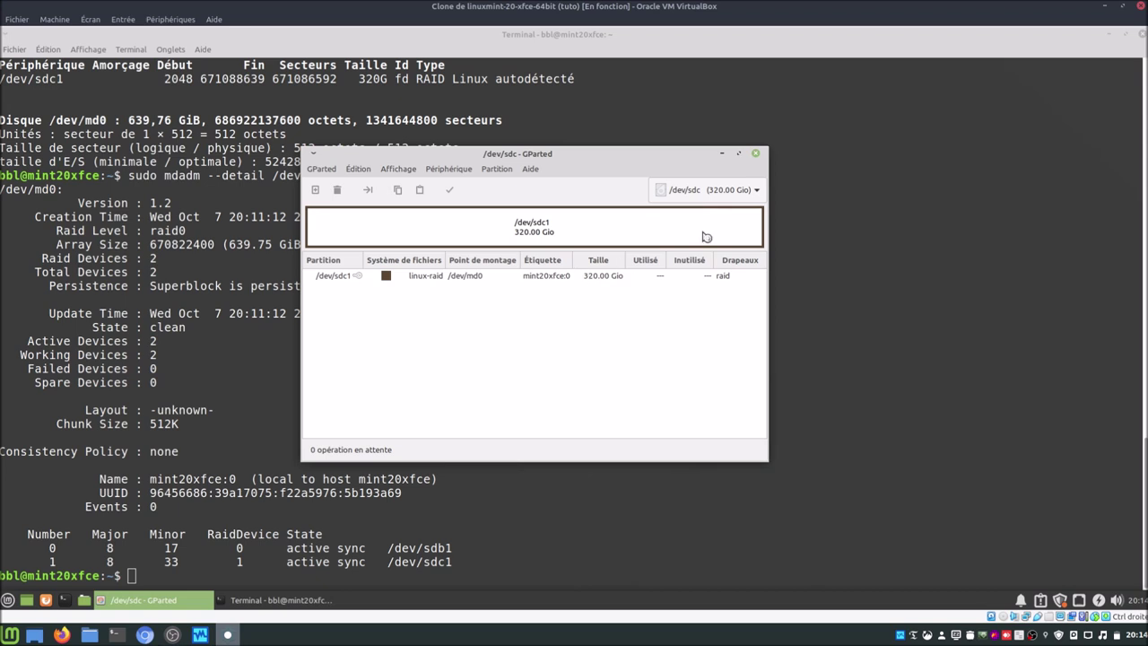
click(712, 190)
click(712, 132)
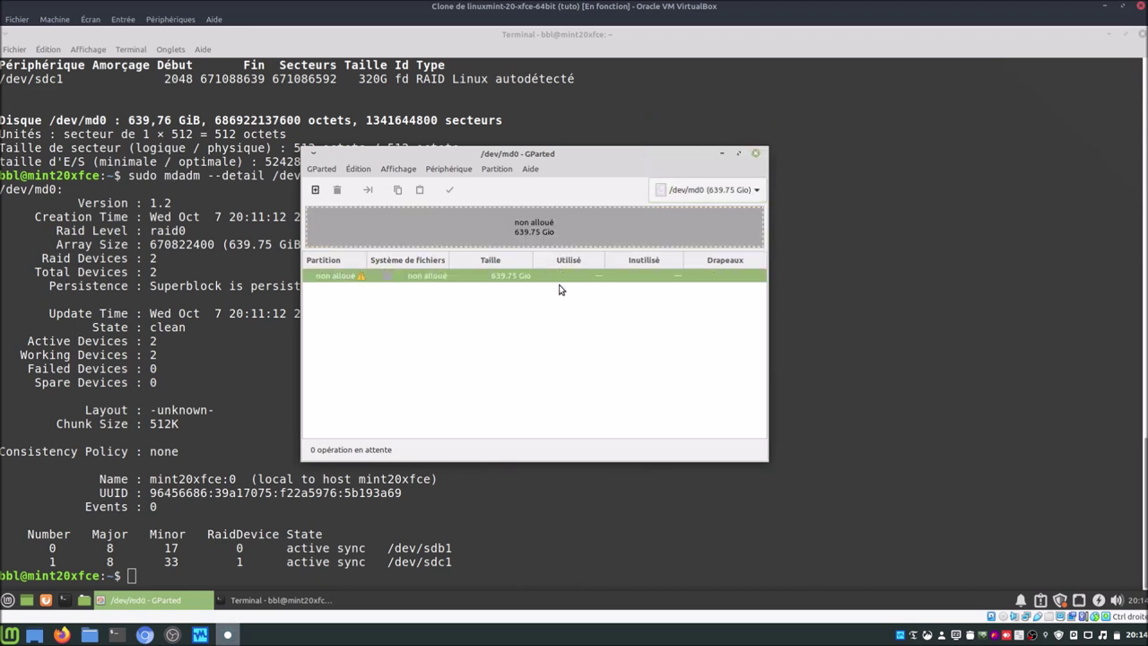
click(756, 154)
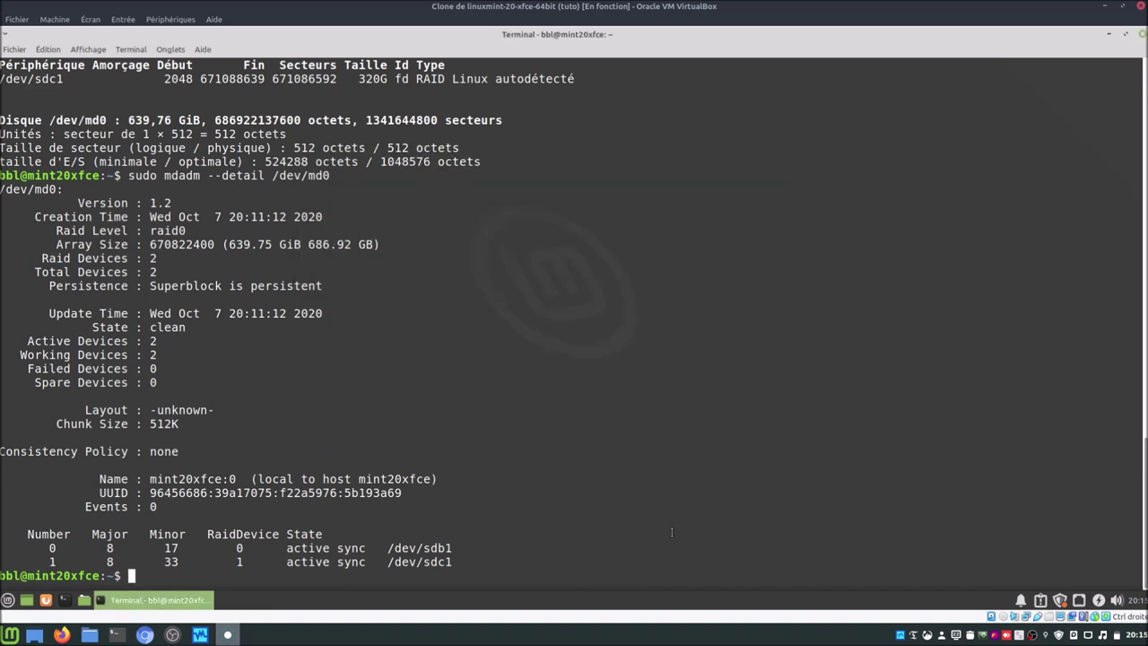
Step: Run sudo mkfs.ext4 /dev/md0 to create an ext4 filesystem on the array
text(sudo mkfs.ext4)
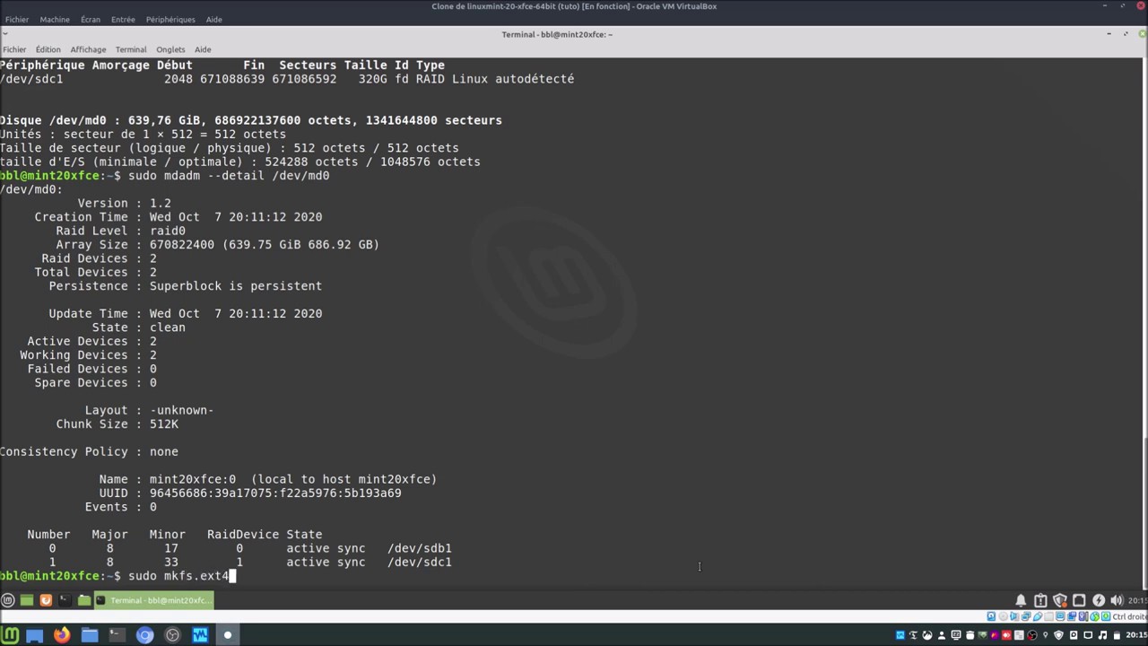
text( /dev/md0)
key(Return)
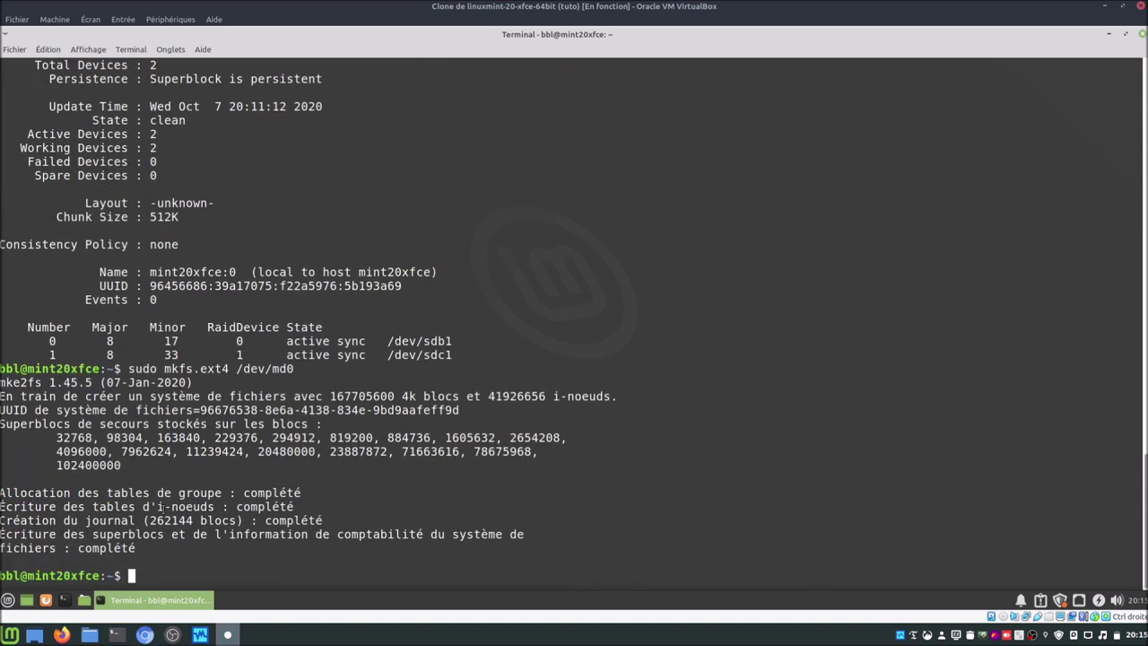
click(7, 600)
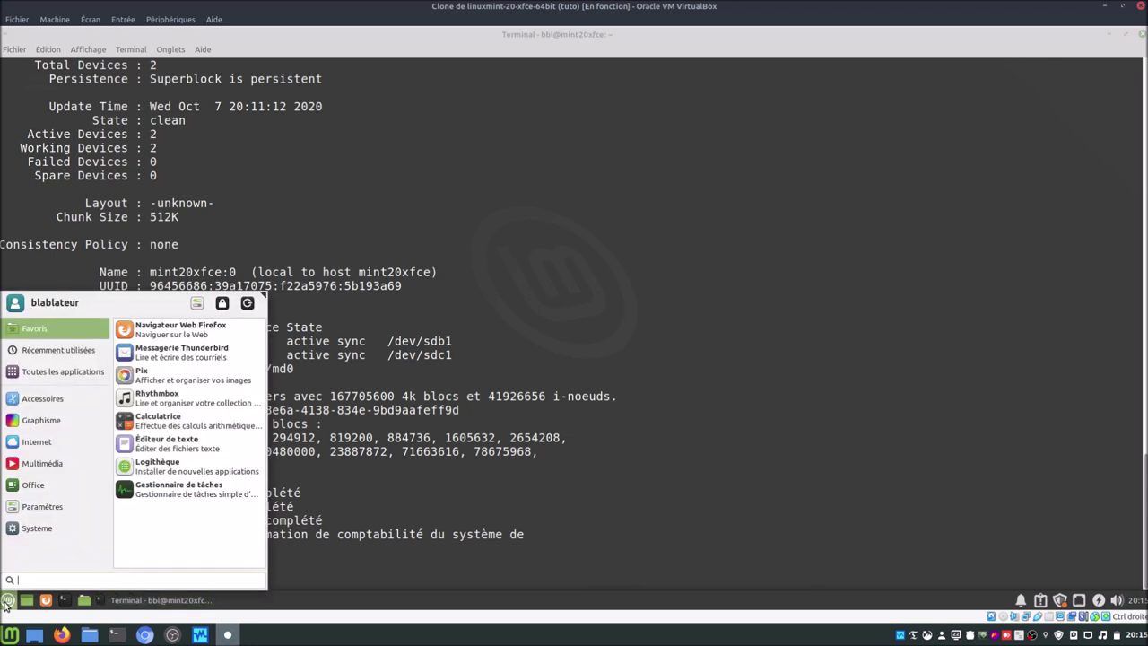
text(gpa)
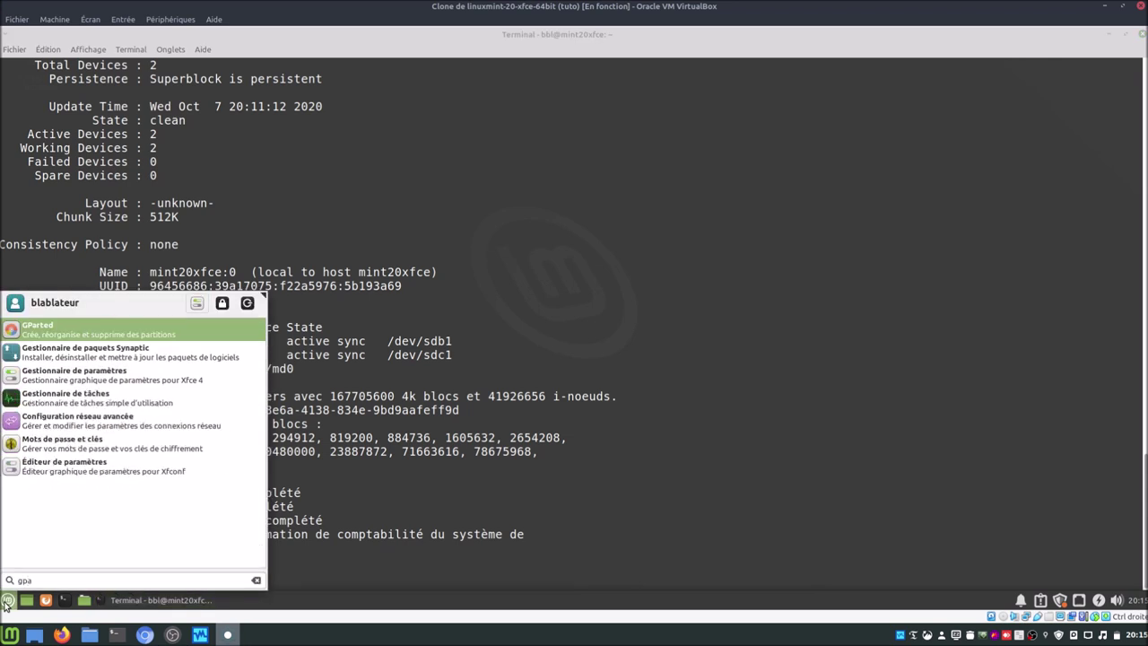
key(Return)
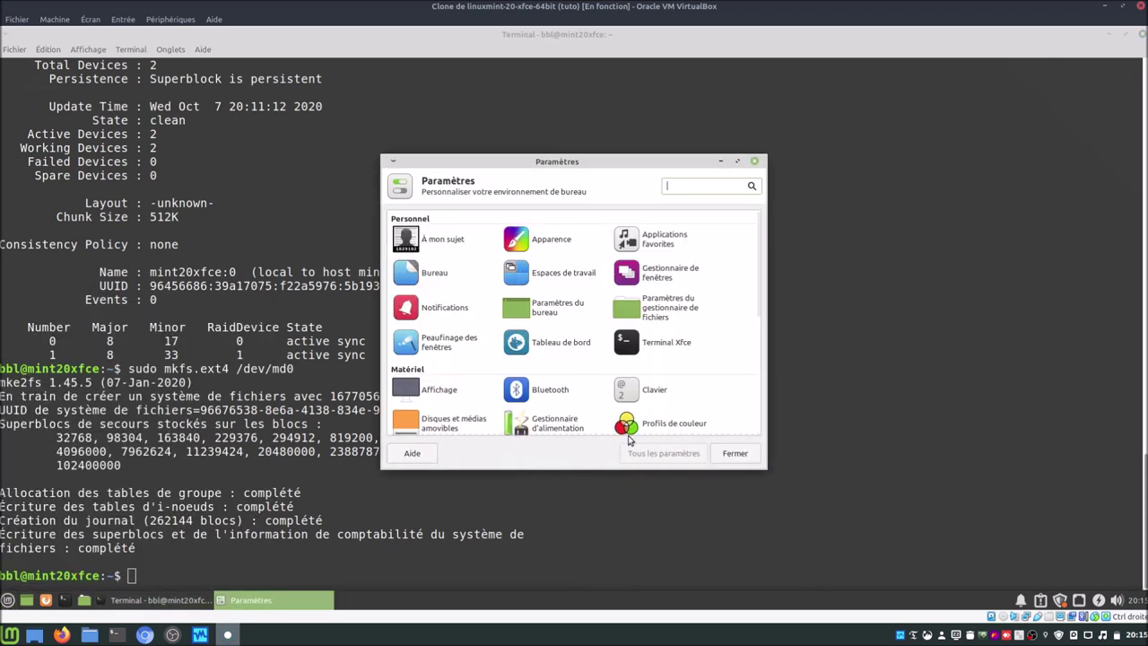
click(735, 453)
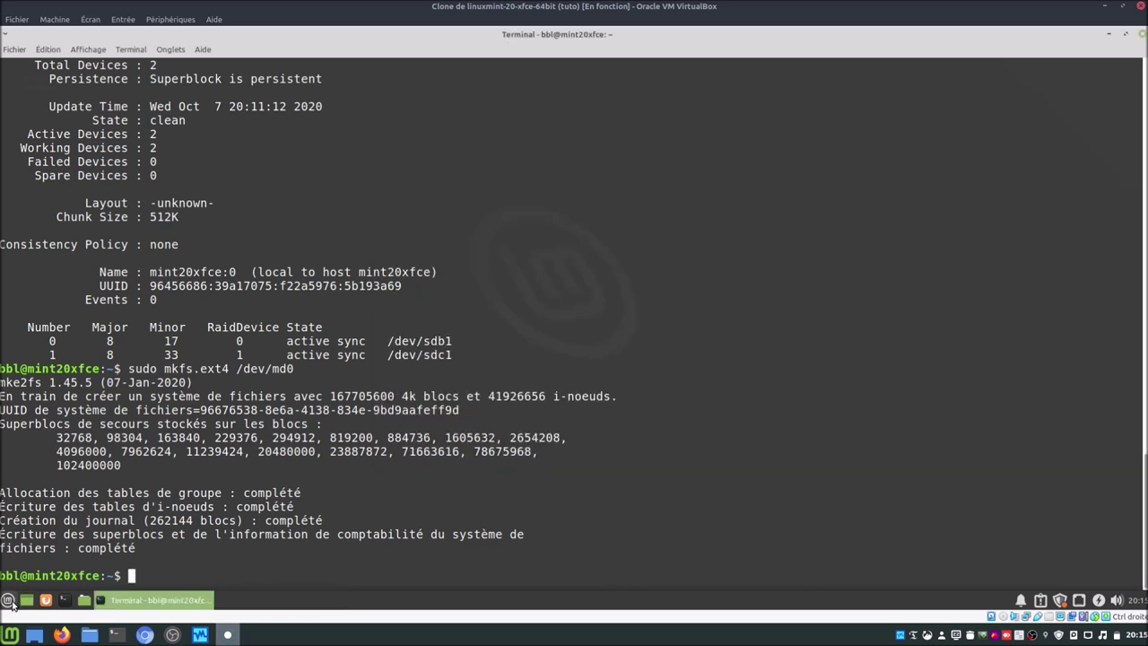
click(9, 600)
text(gp)
key(Return)
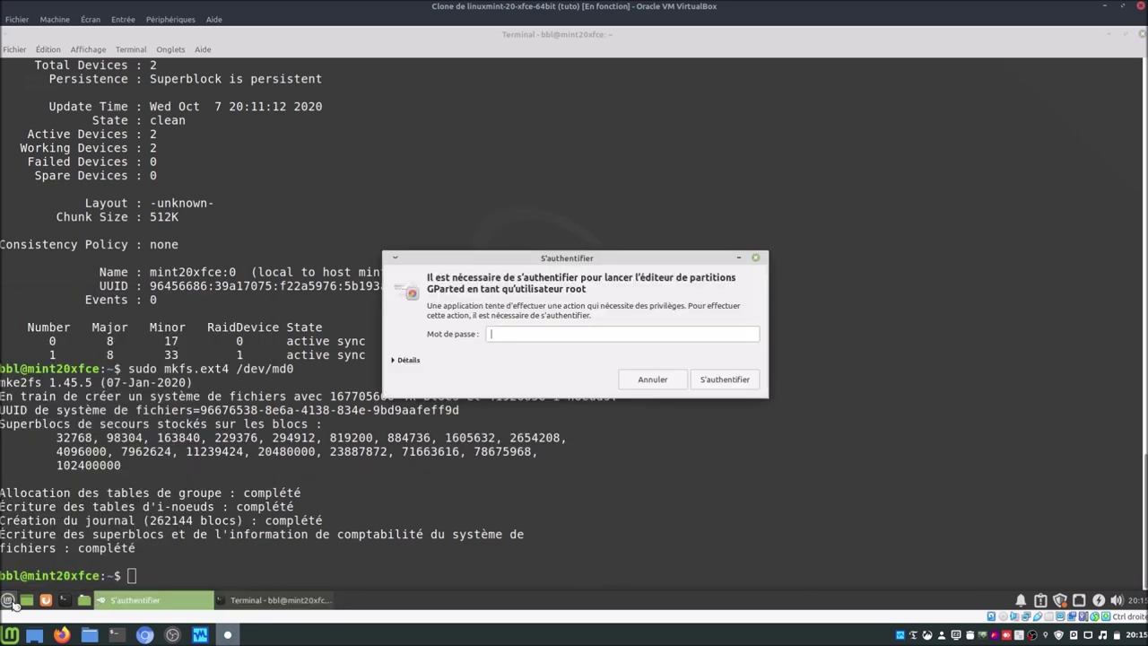
text(****)
key(Return)
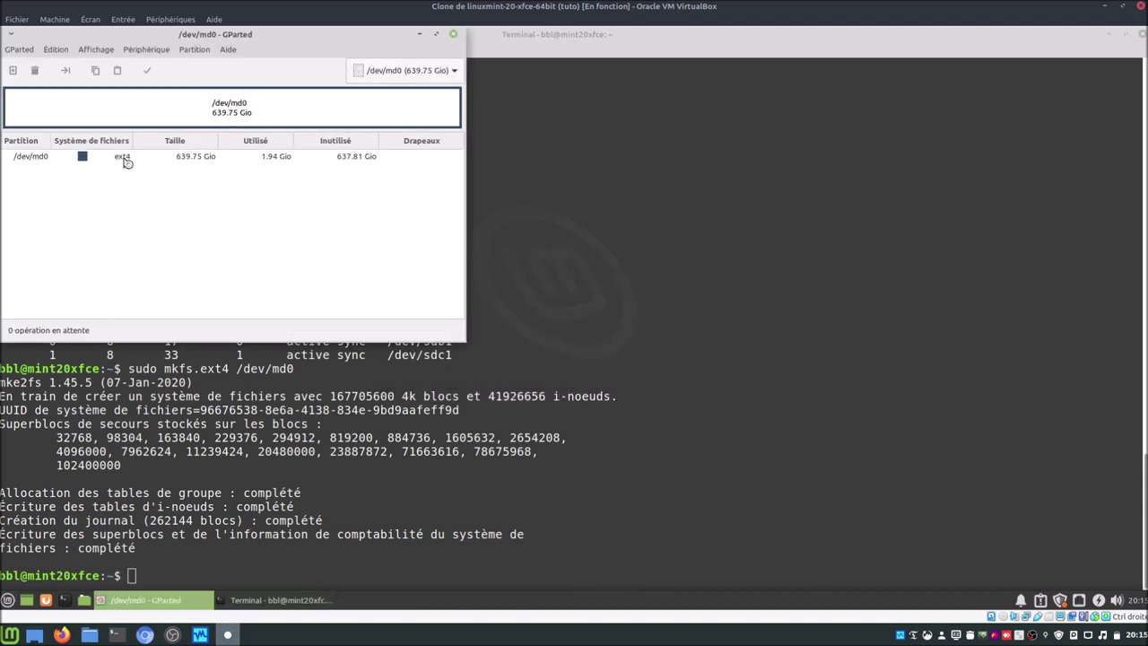
click(457, 36)
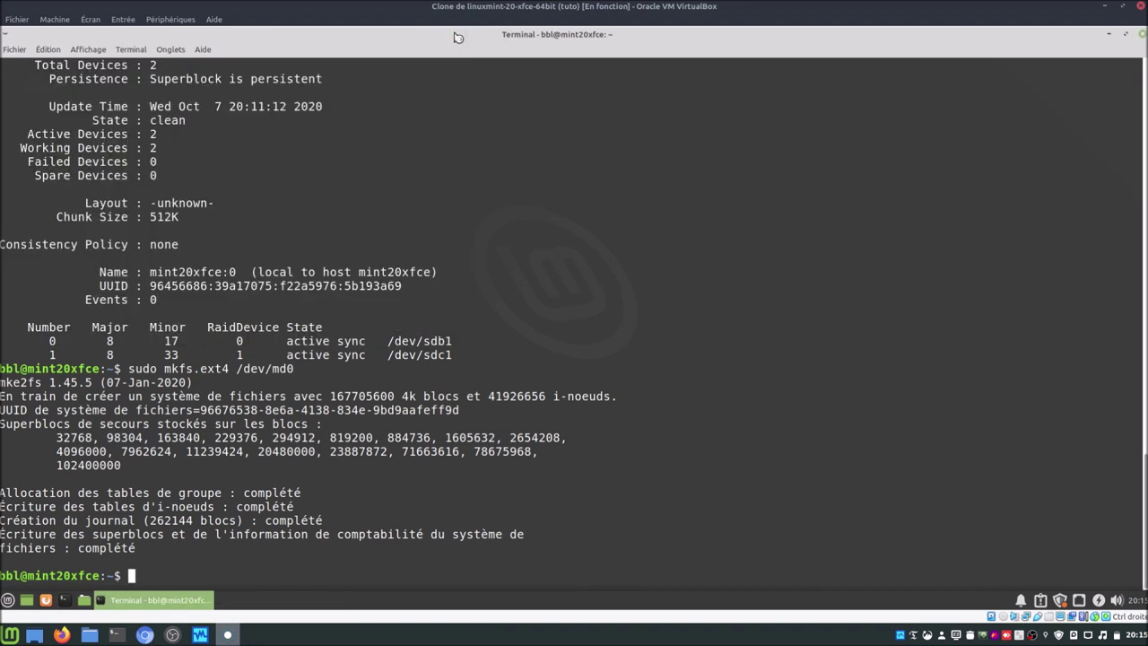
Step: Launch Disks and inspect both 344 GB disks and the unmounted 687 GB RAID-0 ext4 array
click(84, 598)
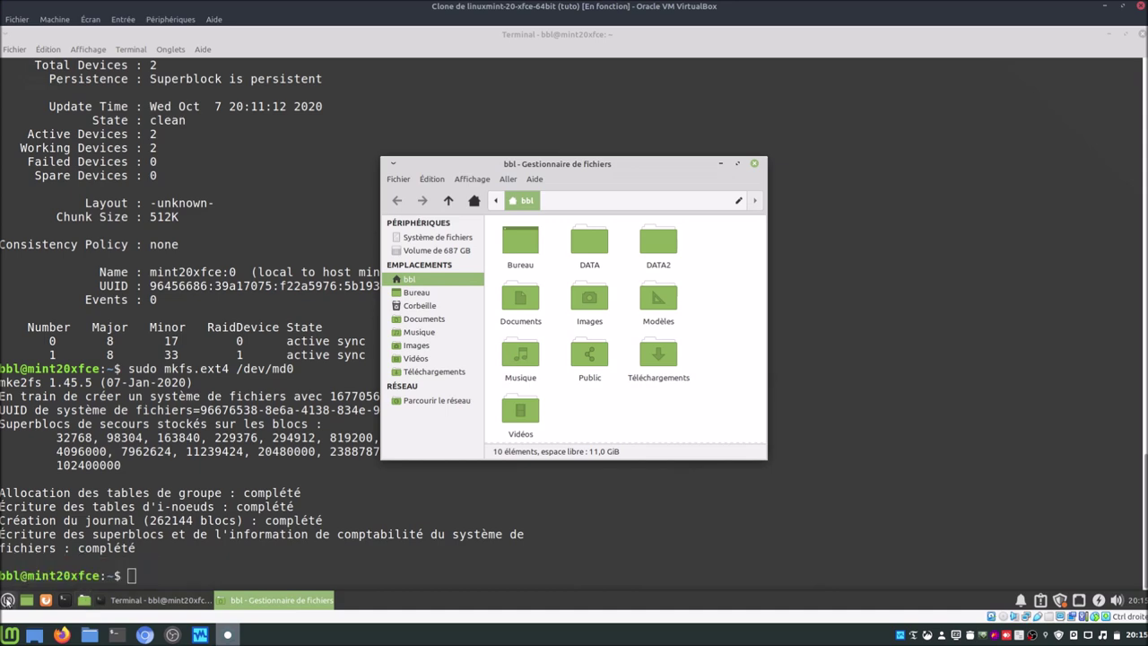
click(7, 599)
text(disk)
key(Return)
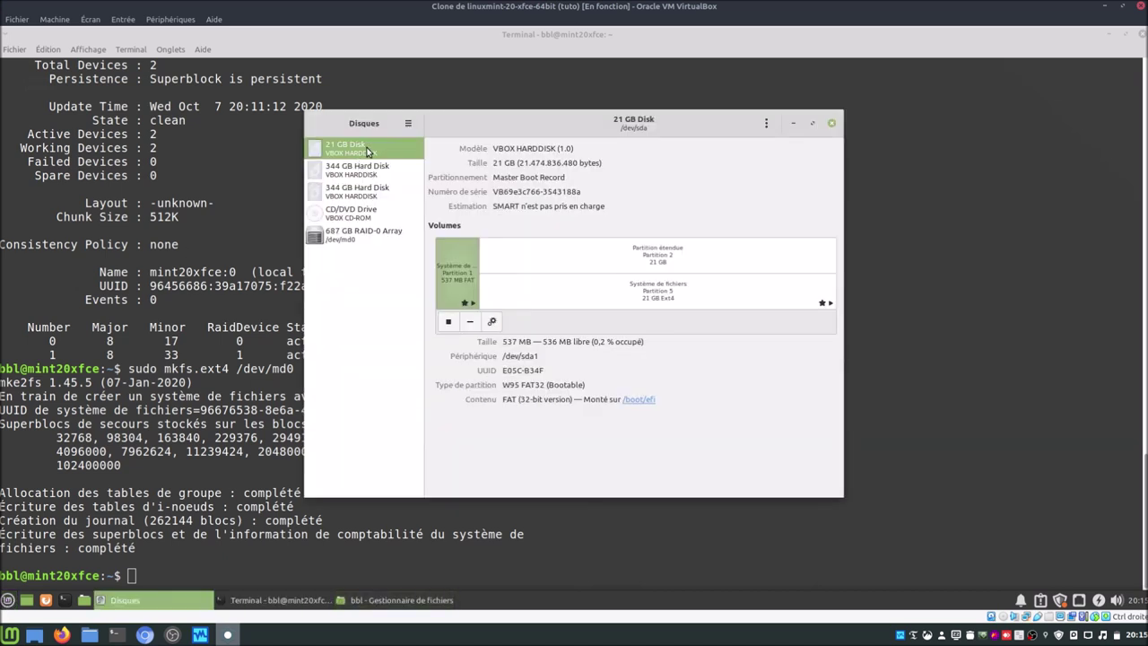
click(365, 170)
click(362, 190)
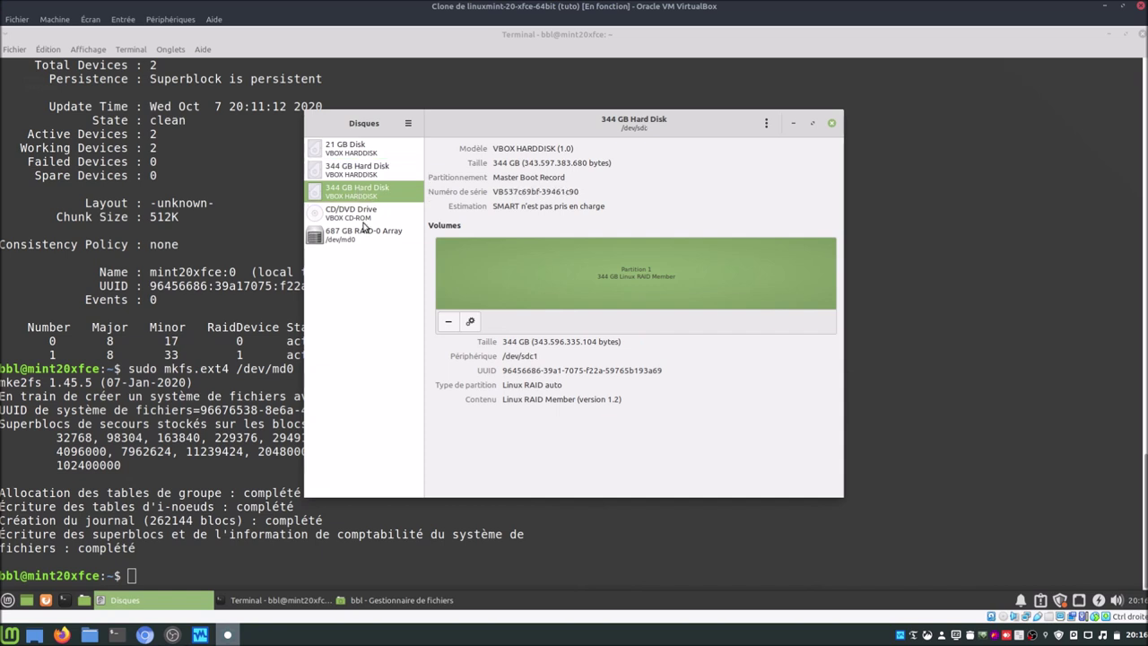
click(364, 231)
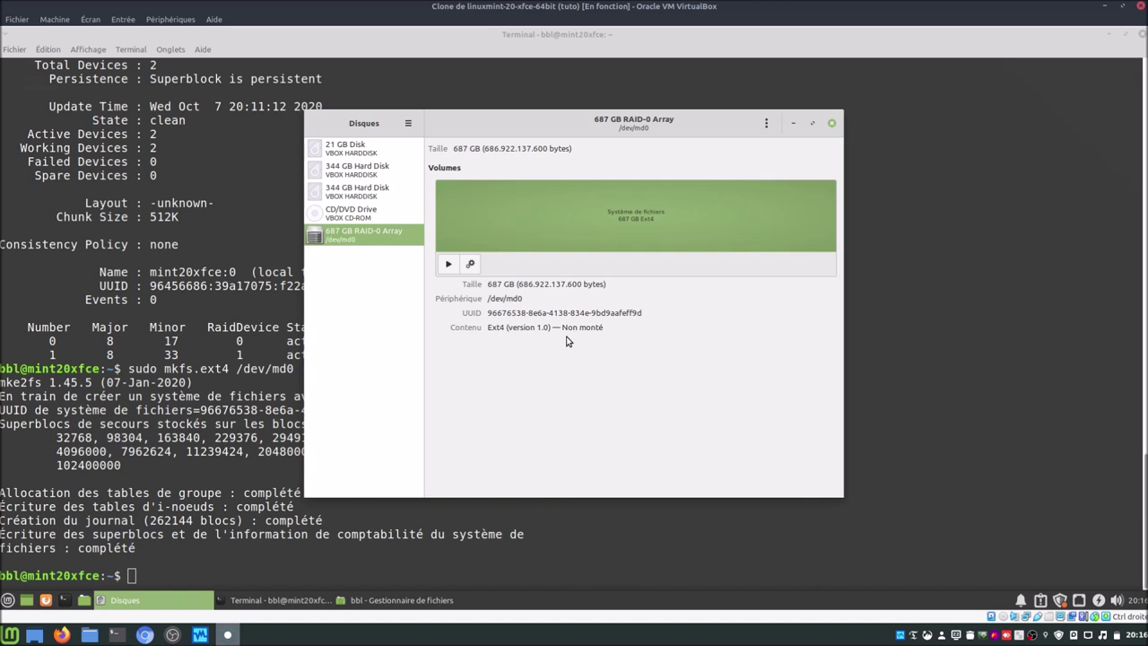
click(64, 600)
Step: Run sudo xed /etc/fstab with the sudo password and maximize the editor window
text(sudo)
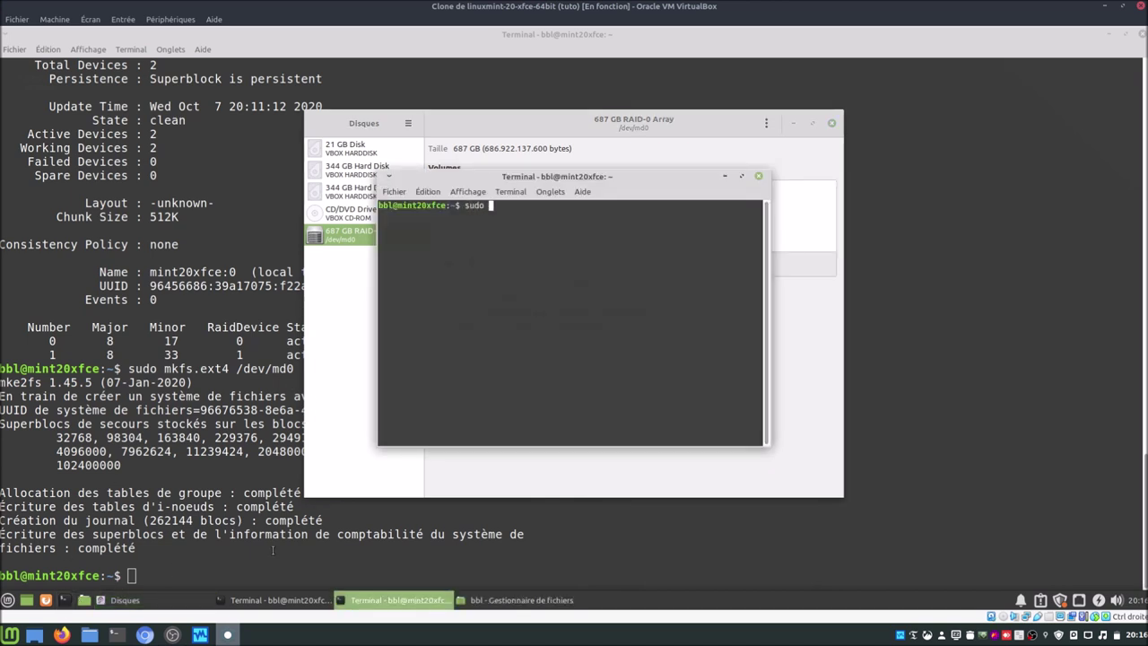
text( cd)
key(BackSpace)
key(BackSpace)
text(xed /)
text(etc/)
text(/)
key(BackSpace)
text(fs)
key(Tab)
key(Return)
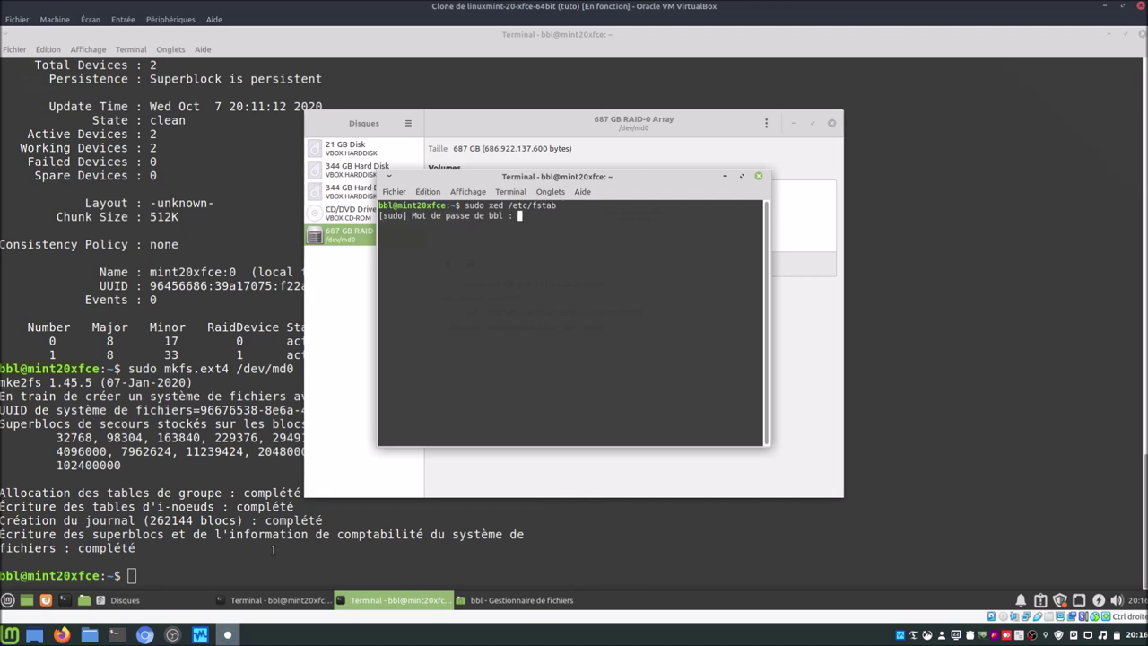
text(******)
key(Return)
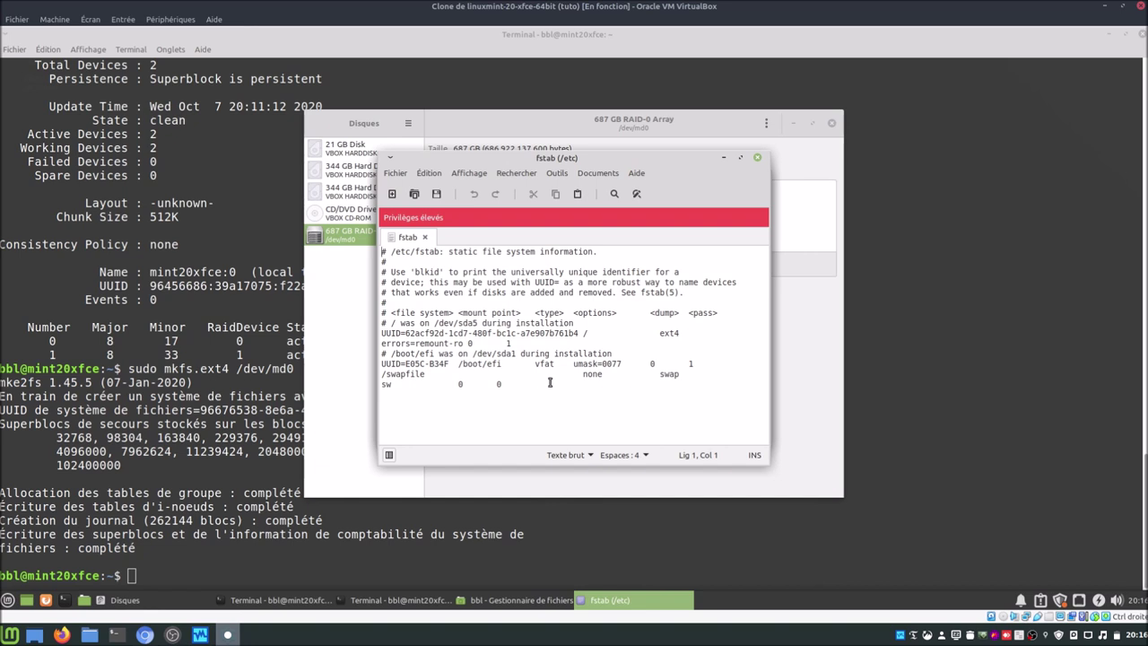
click(744, 158)
Step: Add a line below the swapfile entry: /dev/md0, a tab, then /home/bbl/raid
click(476, 241)
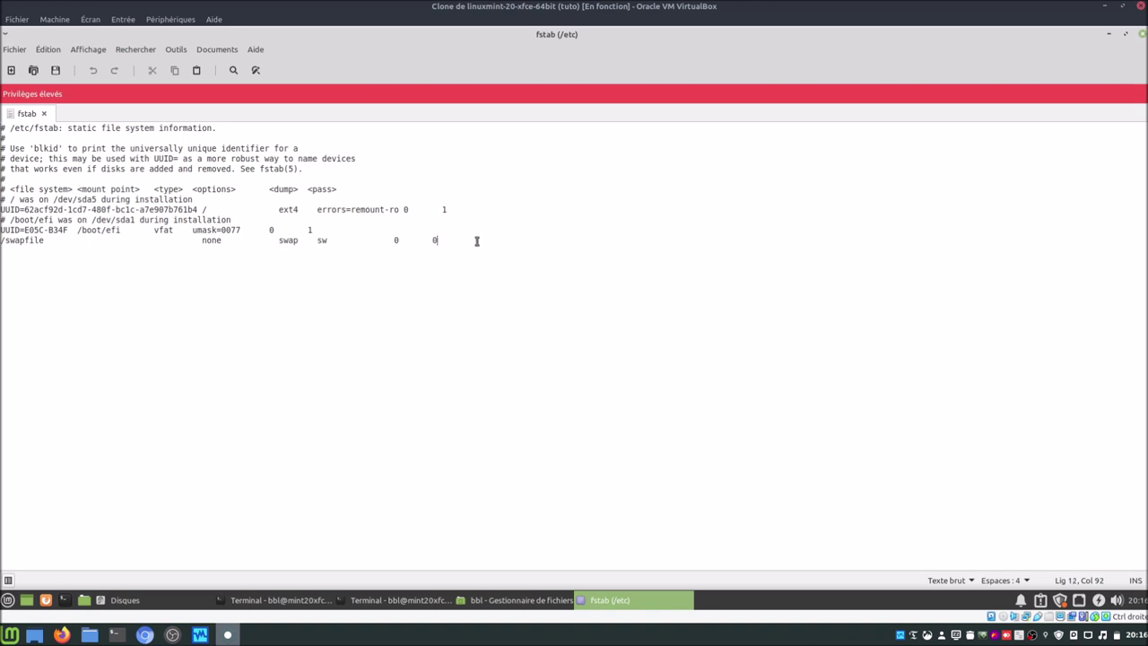
key(Return)
key(Return)
text(/dev)
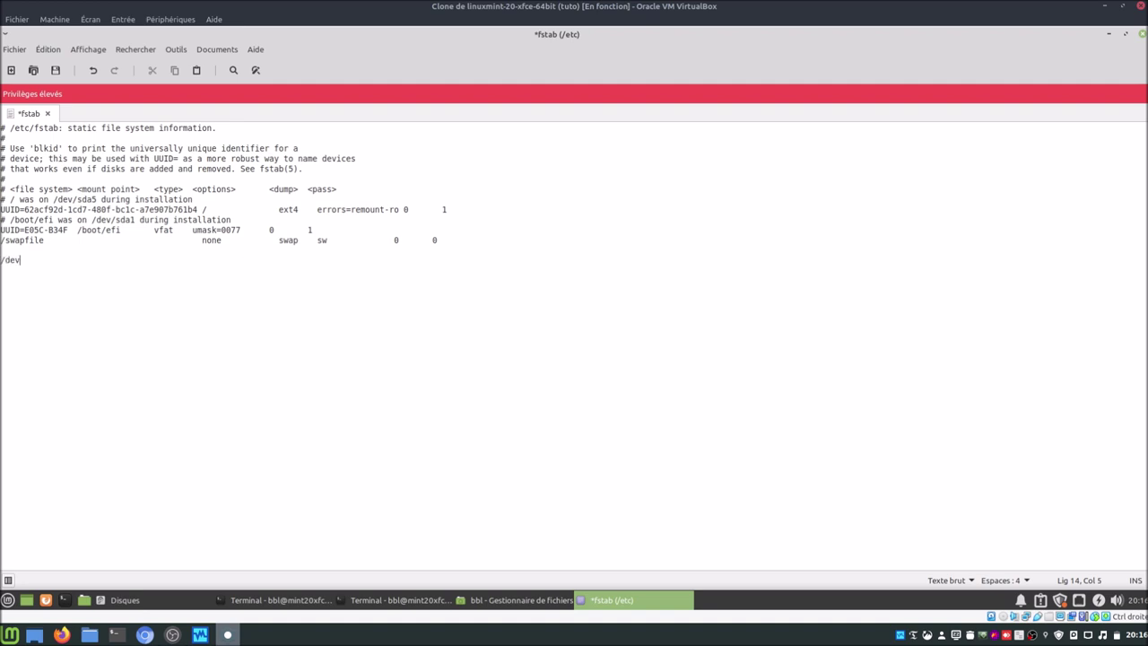
text(/md0)
key(Tab)
text(/media/raid)
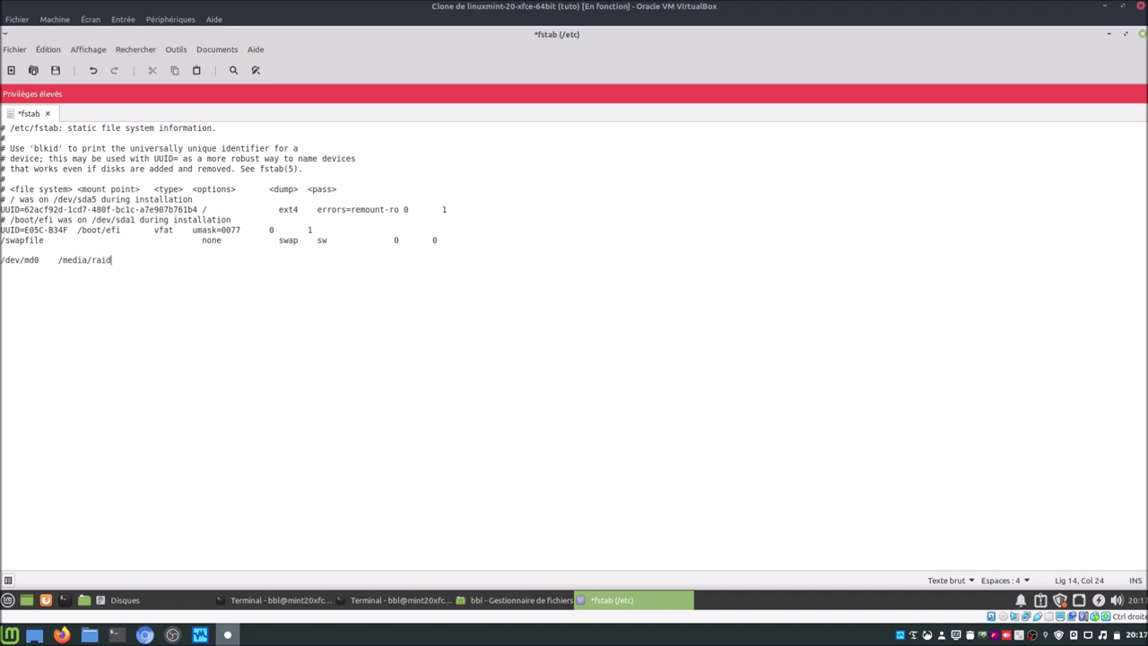
key(BackSpace)
key(BackSpace)
key(BackSpace)
key(BackSpace)
text(bbl/raid)
key(BackSpace)
key(BackSpace)
key(BackSpace)
key(BackSpace)
key(BackSpace)
key(BackSpace)
key(BackSpace)
key(BackSpace)
key(BackSpace)
key(BackSpace)
key(BackSpace)
key(BackSpace)
key(BackSpace)
key(BackSpace)
text(home/bbl/raid)
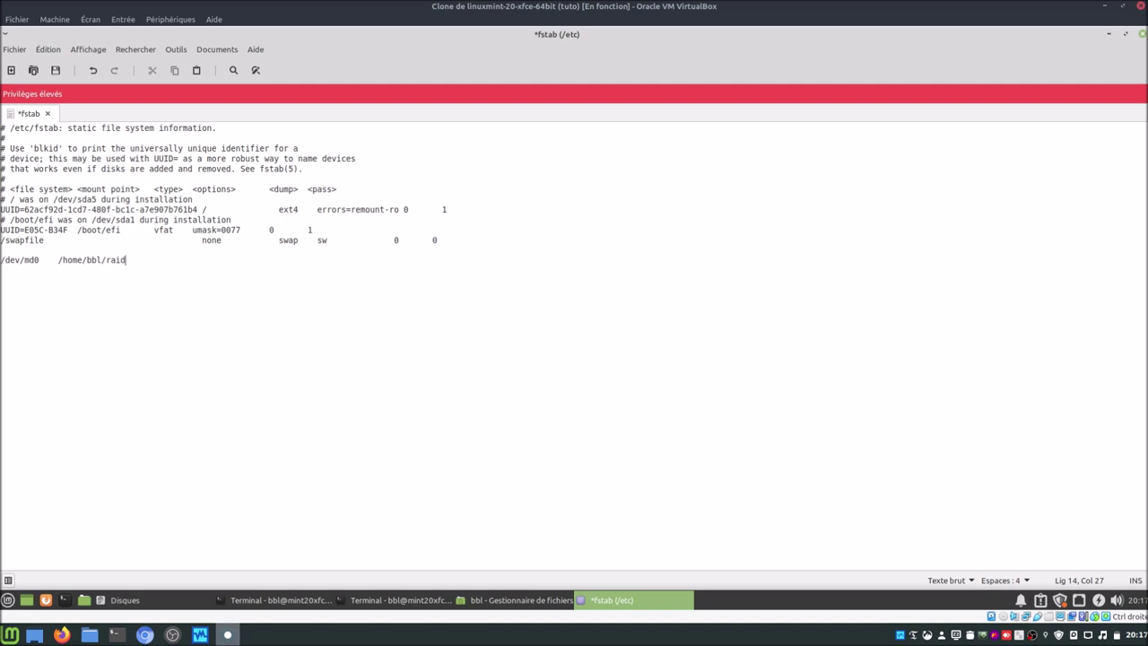
Step: Complete the fstab line with 'etx4 defaults 0 1', then close Xed without saving
text(etx4    defaults)
key(Tab)
text(0   1)
click(1141, 34)
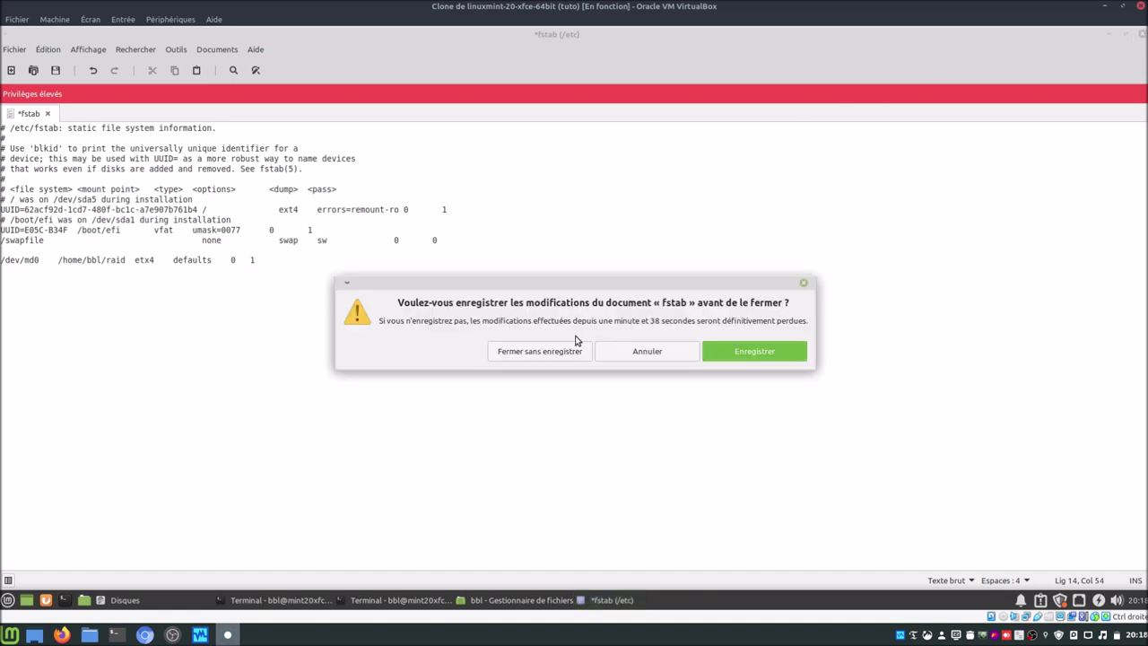
click(540, 351)
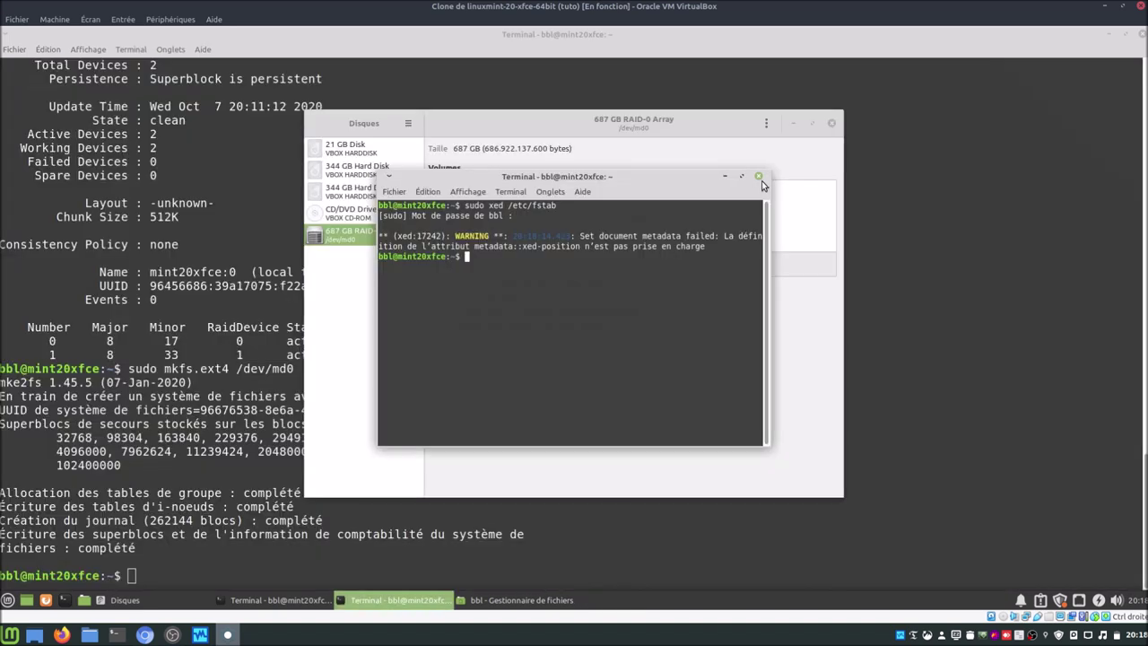
Step: Turn off session defaults and mount the RAID volume at /home/bbl/raid, authenticate, then close Disques
click(470, 264)
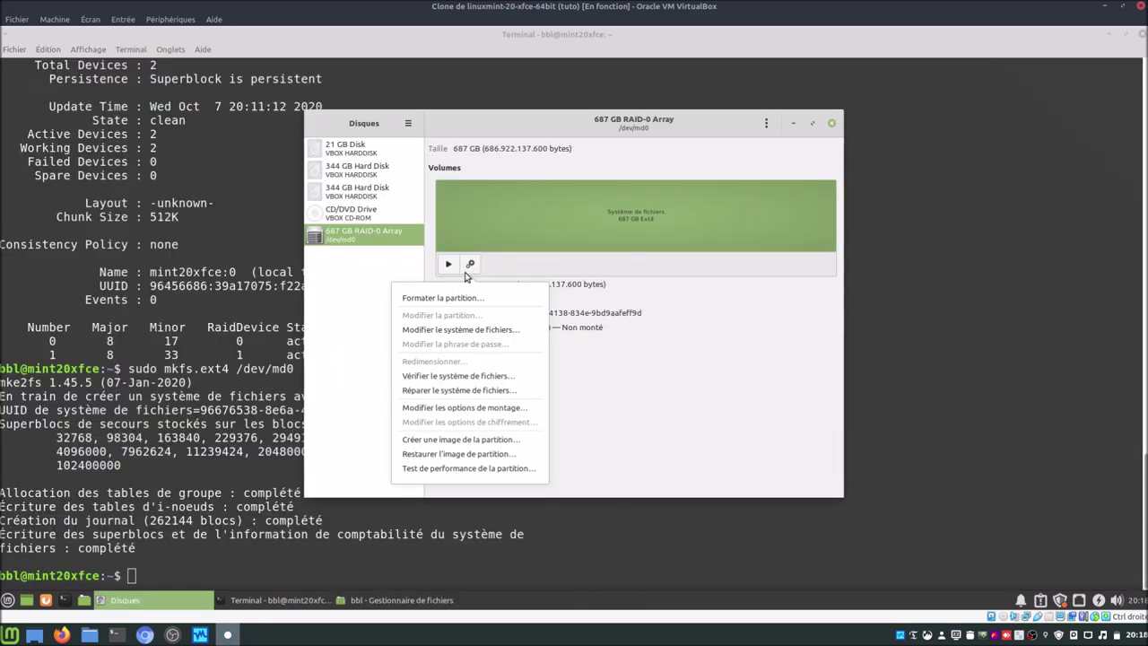
click(490, 407)
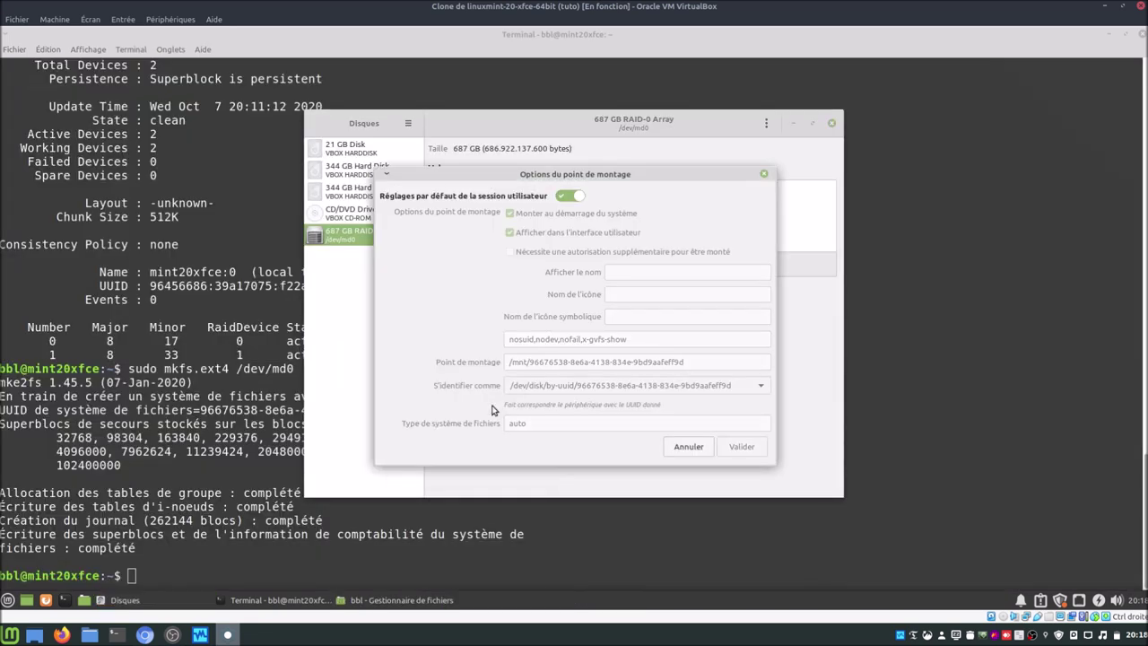
click(574, 196)
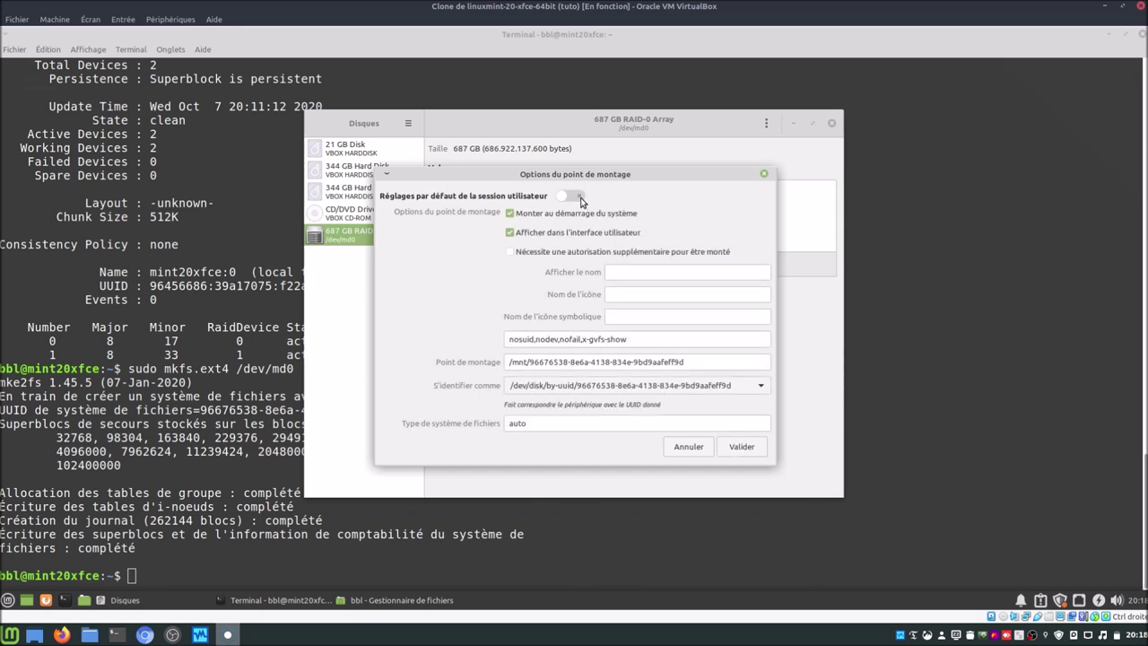
triple_click(712, 361)
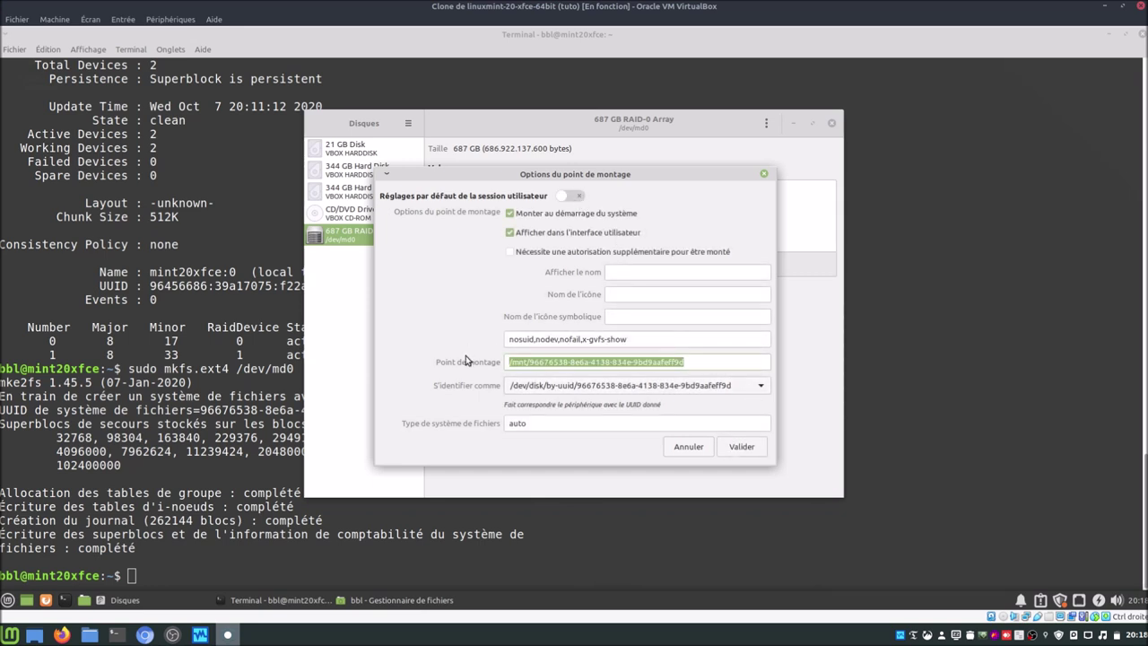
text(/home)
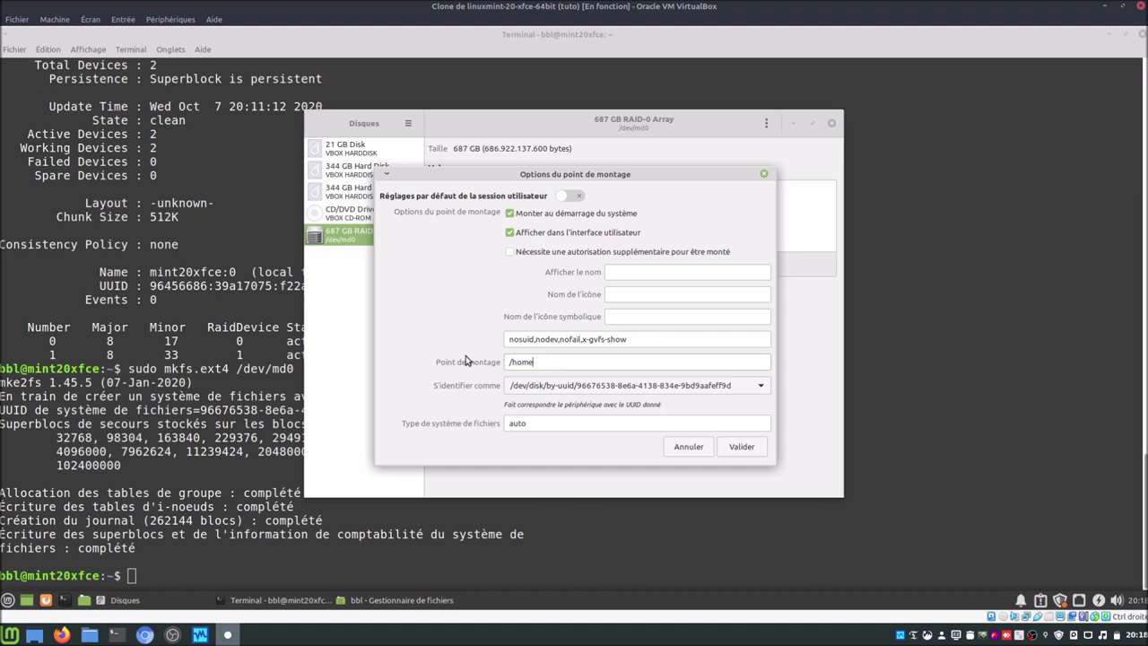
text(/bbl/raid)
click(741, 447)
text(******)
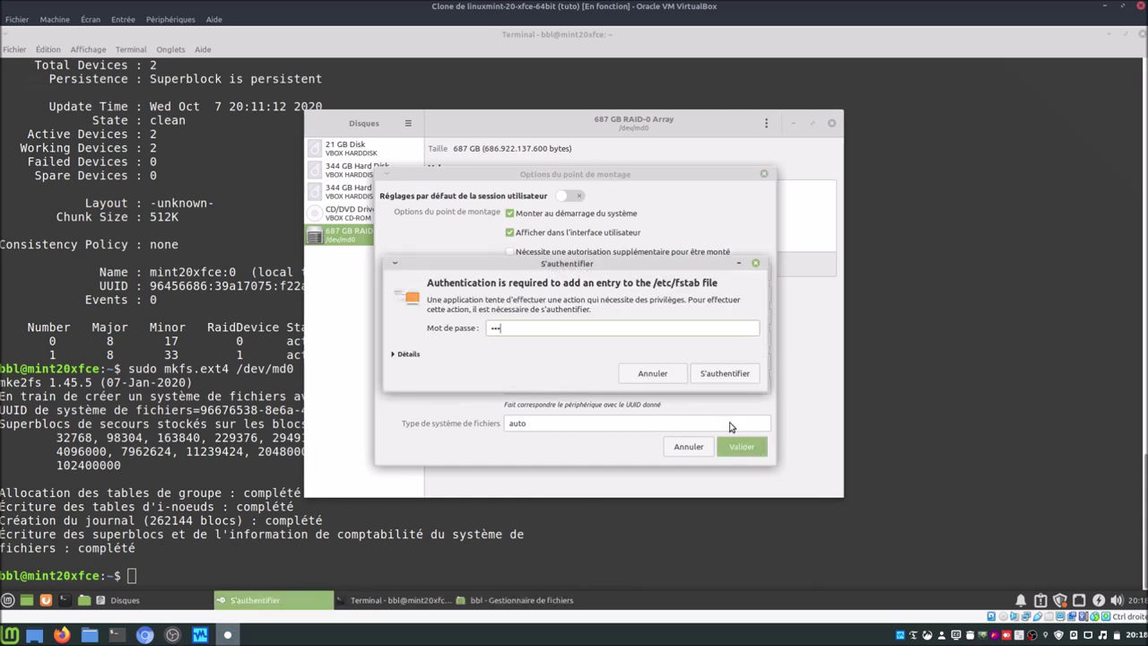
key(Return)
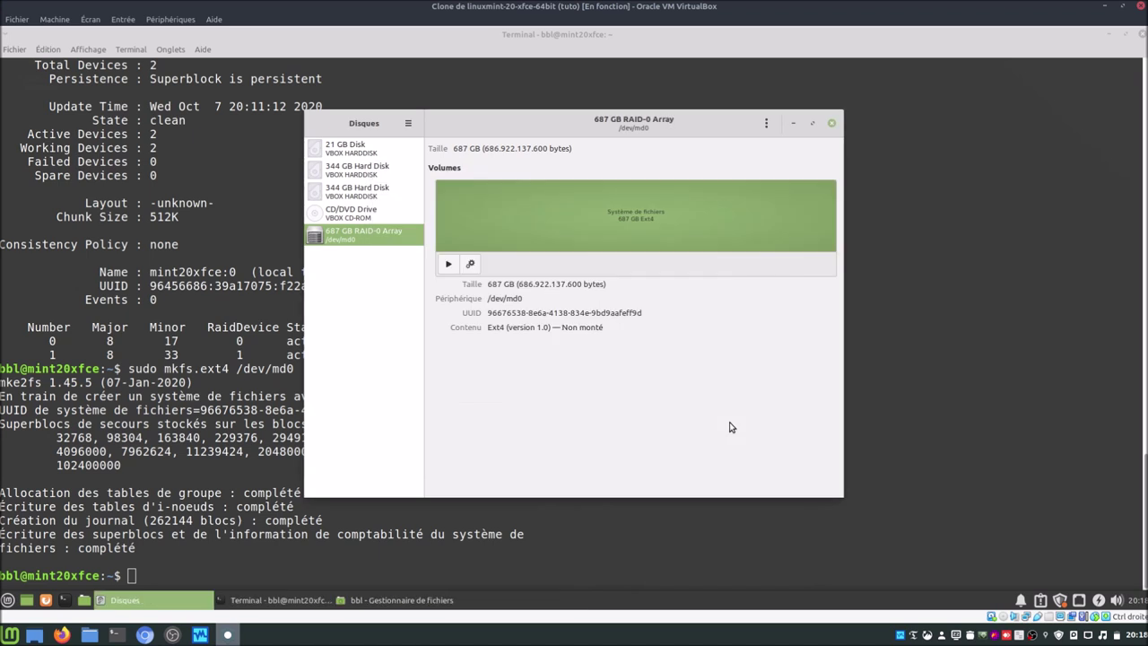
click(832, 123)
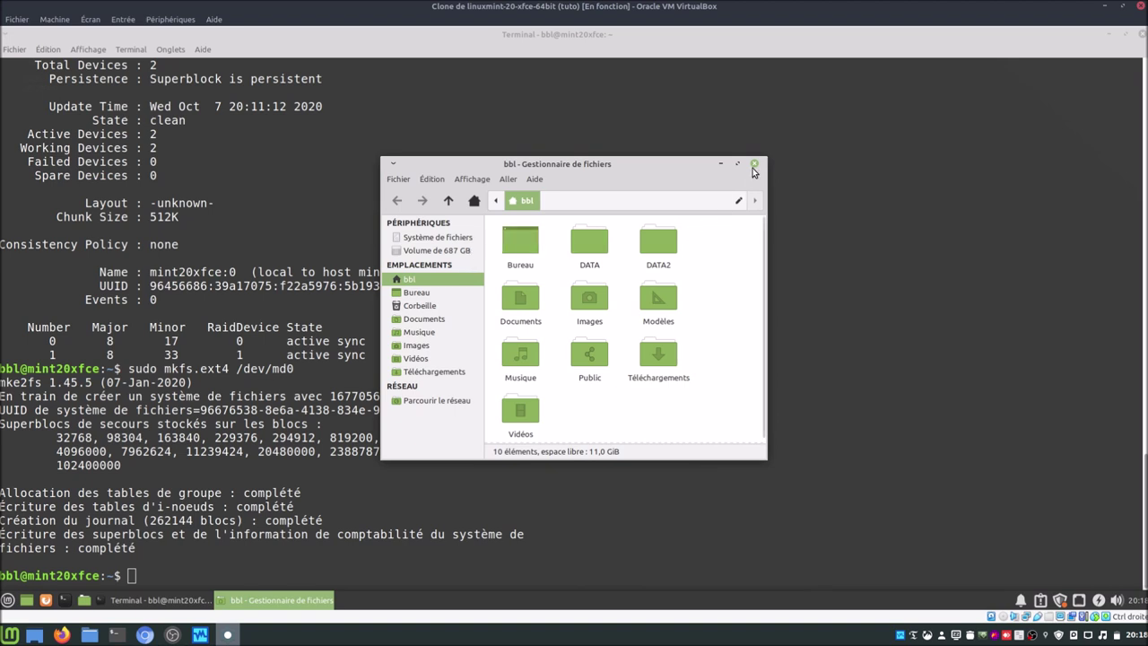
Step: Reboot the VM with sudo reboot and log back in with the account password
click(567, 566)
text(sudo reboot)
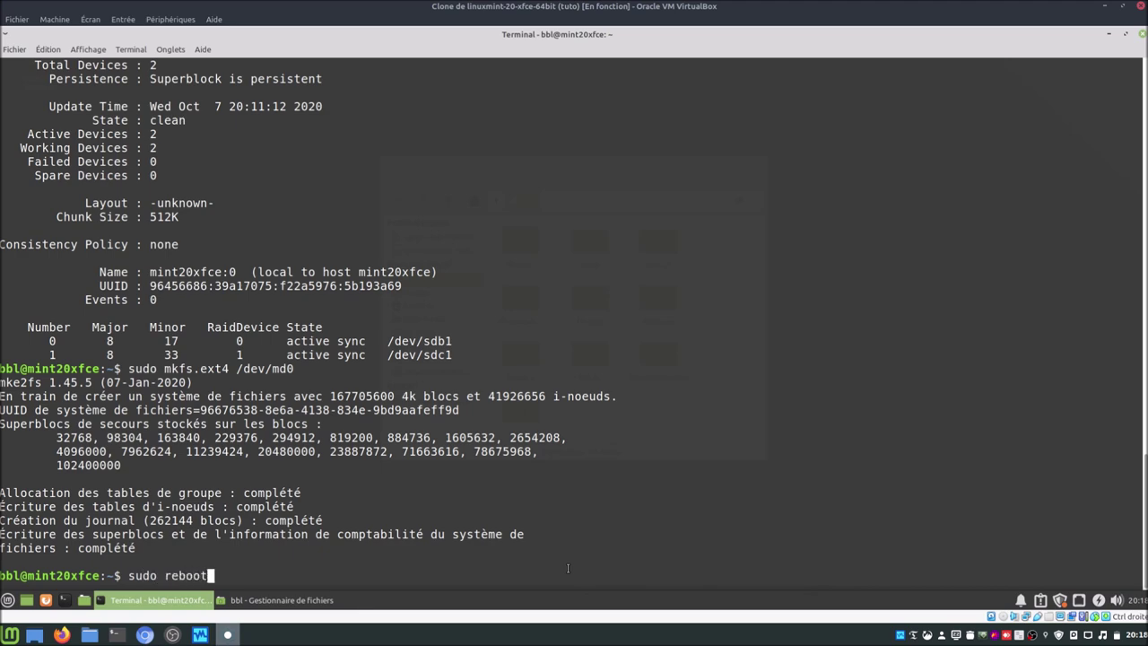
key(Return)
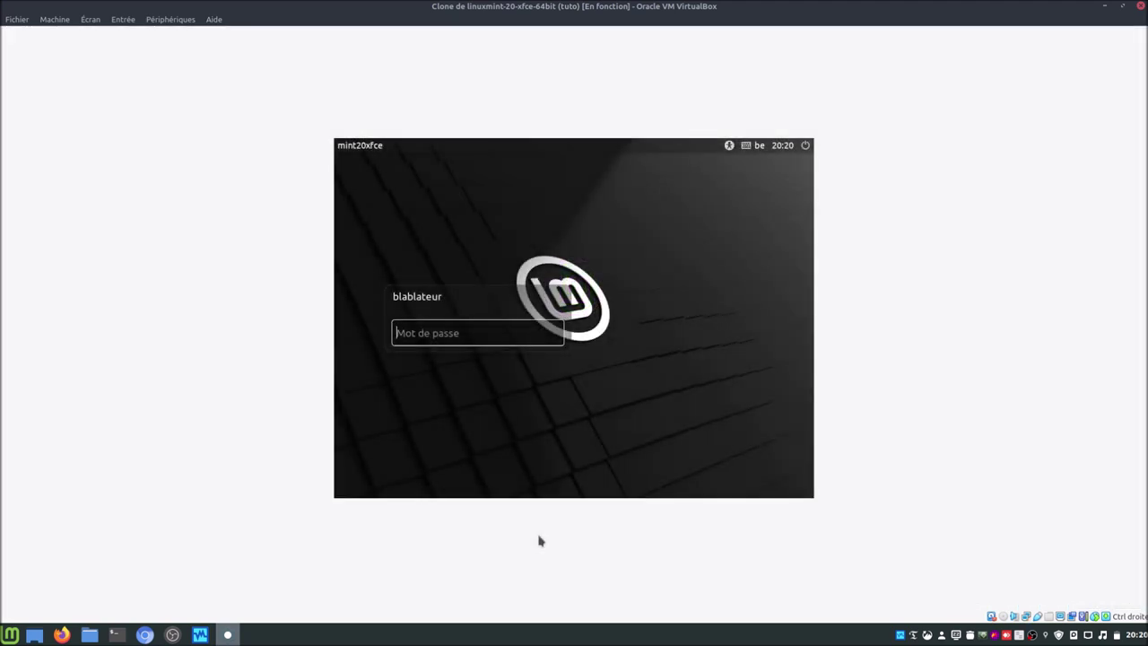
text(•)
text(••••)
key(Return)
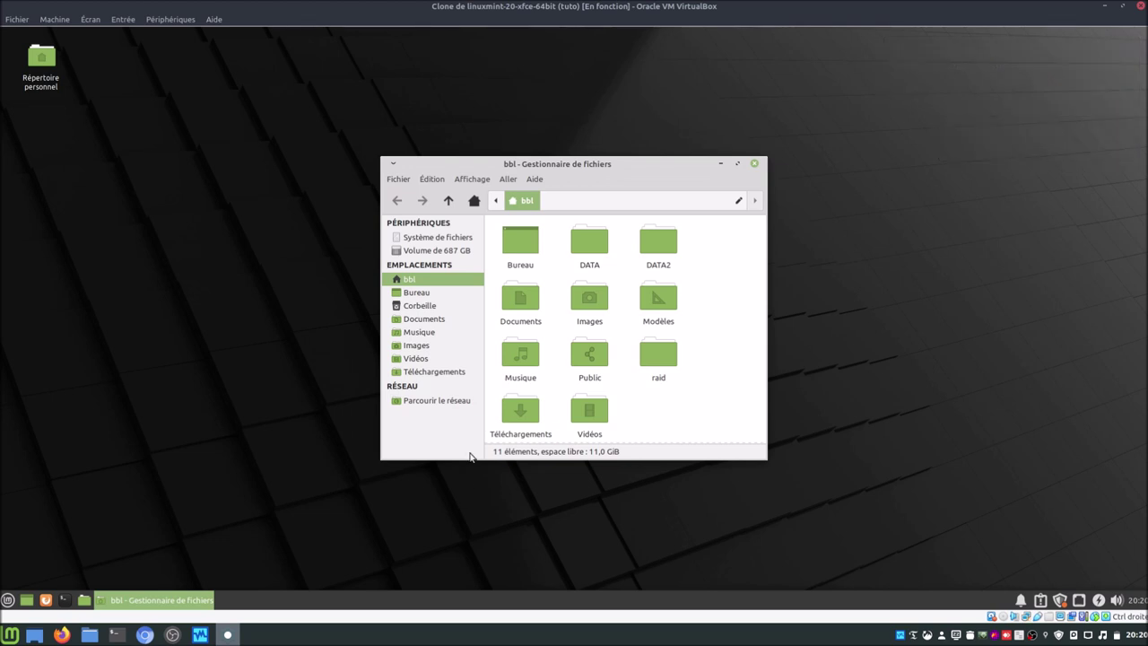
Step: Permanently delete the DATA and DATA2 folders from the bbl home folder
double_click(663, 350)
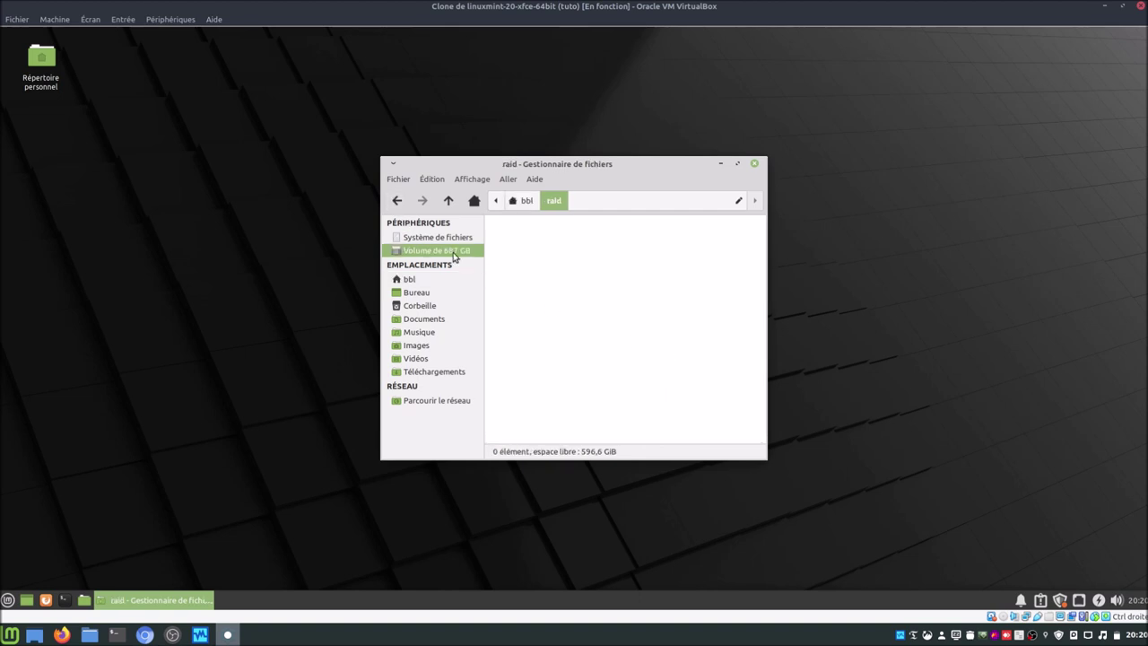
mouse_move(423, 256)
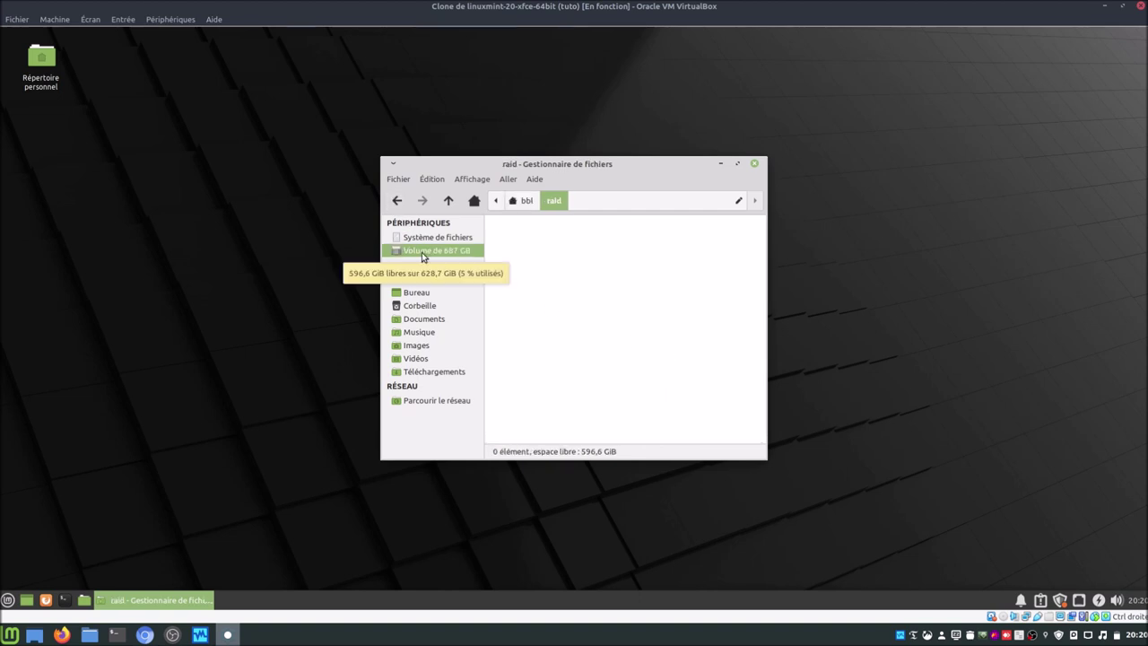
click(397, 200)
click(589, 246)
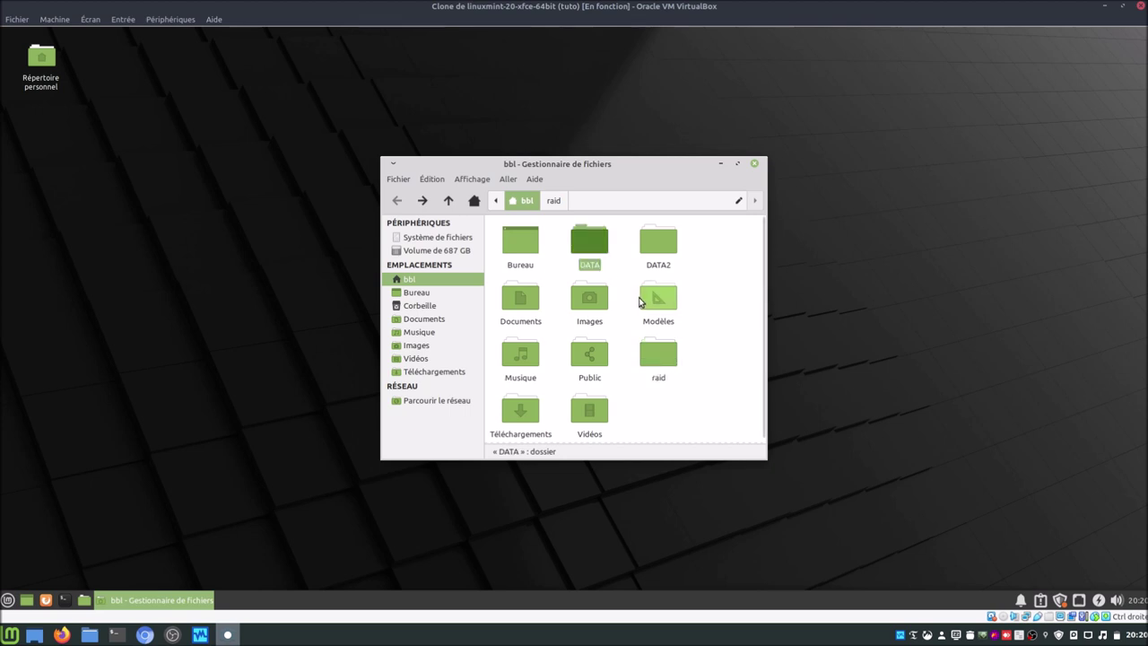
ctrl+click(655, 260)
right_click(654, 257)
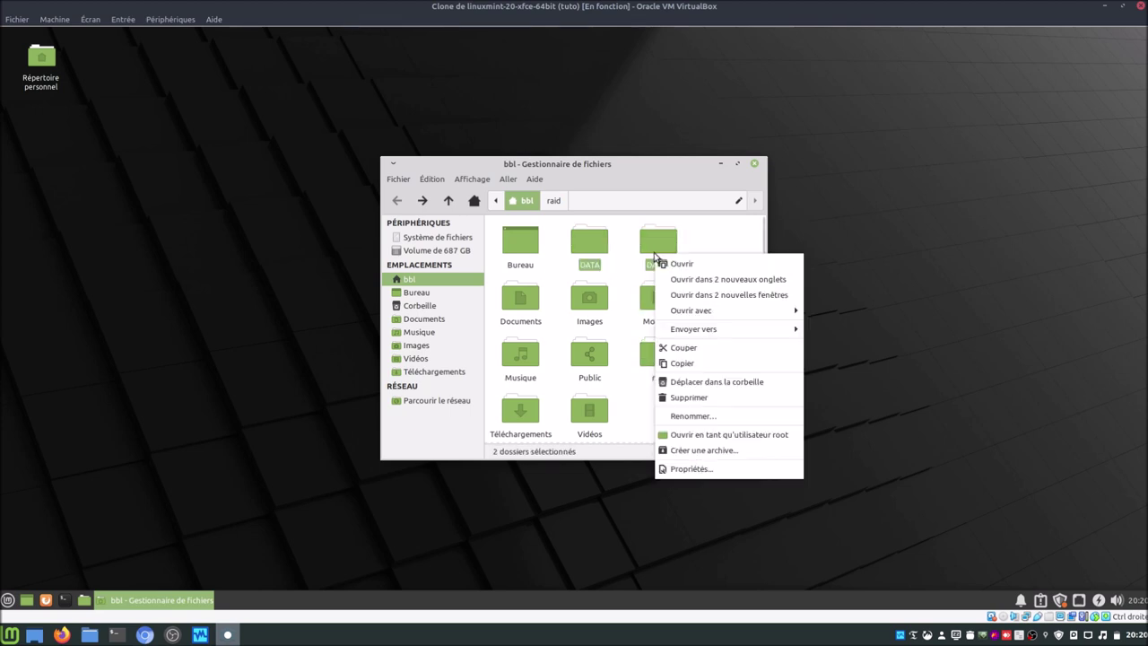
click(687, 383)
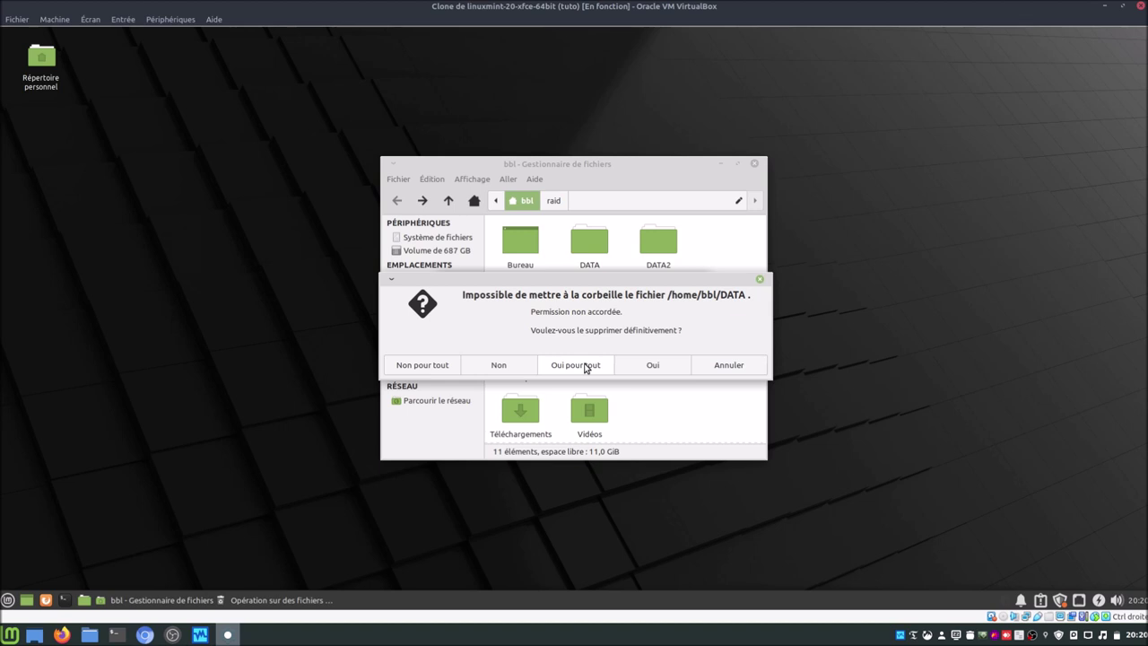
click(649, 367)
click(647, 373)
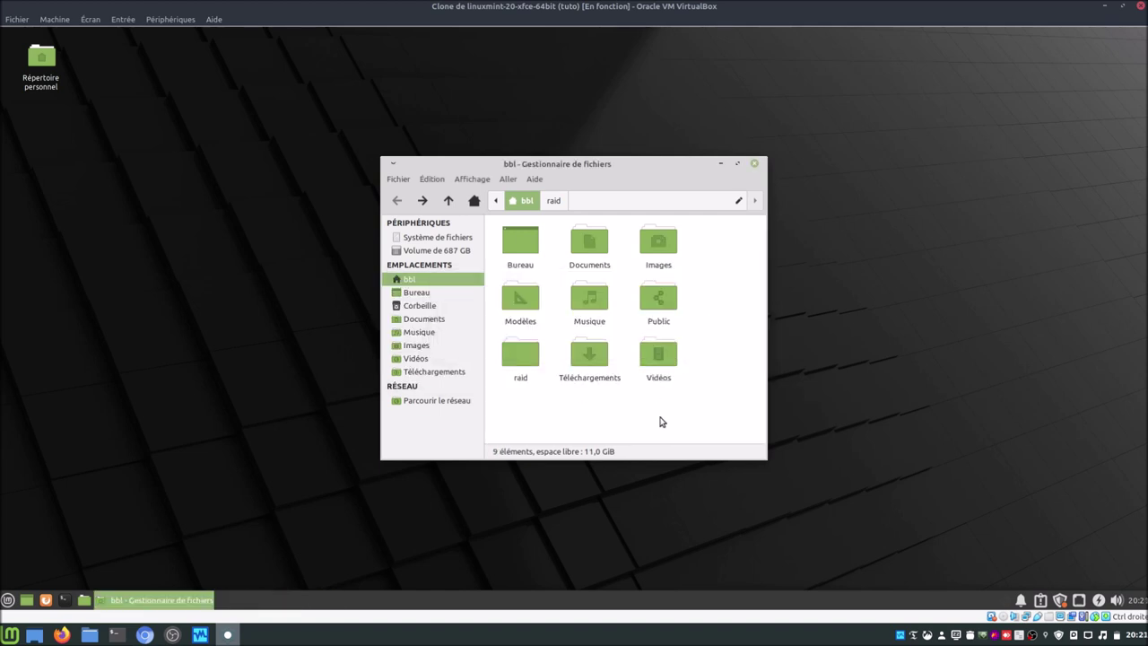
Step: Confirm the empty raid folder greys out Créer un dossier, and open a terminal beside it
double_click(524, 363)
mouse_move(607, 168)
mouse_down()
mouse_move(535, 170)
mouse_move(598, 172)
mouse_up()
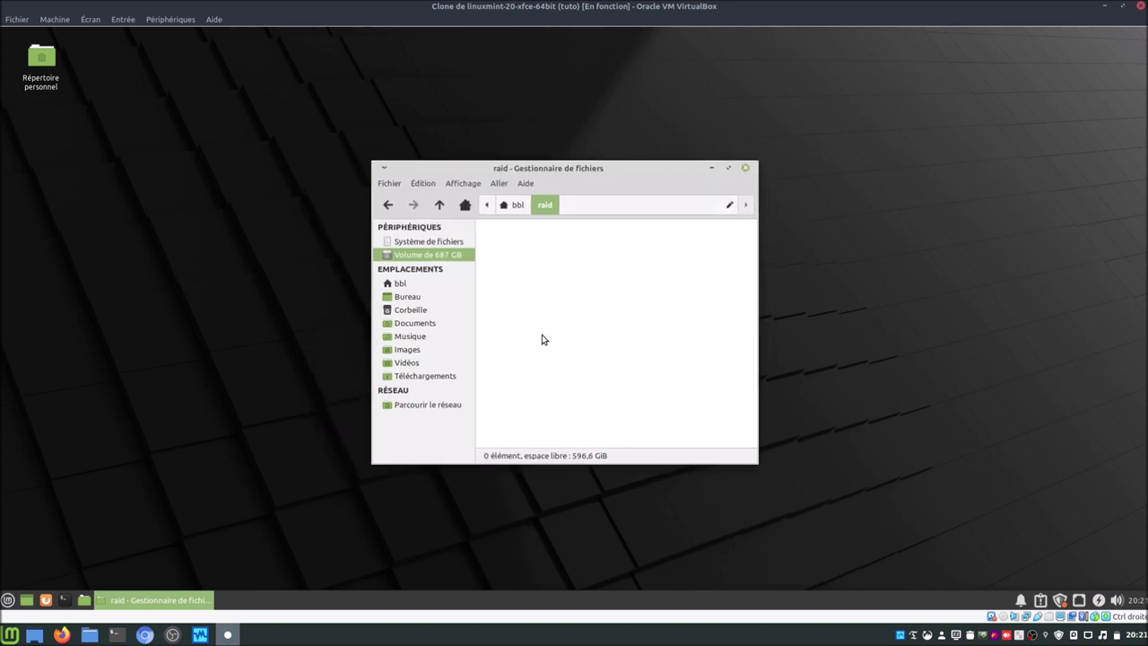
right_click(596, 378)
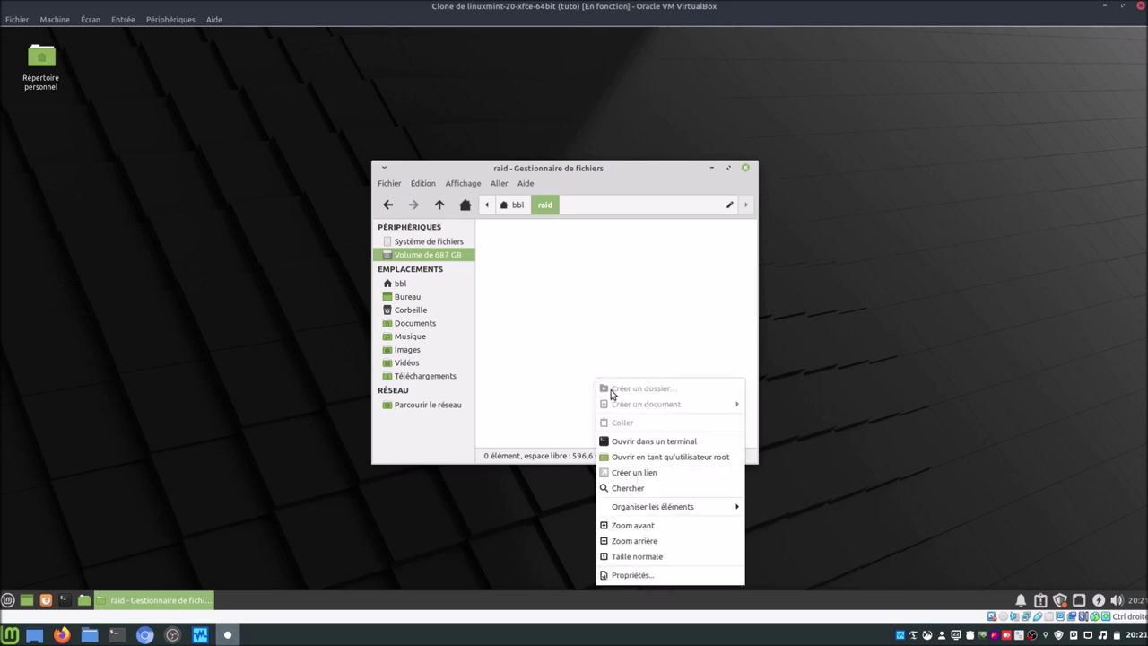
click(555, 330)
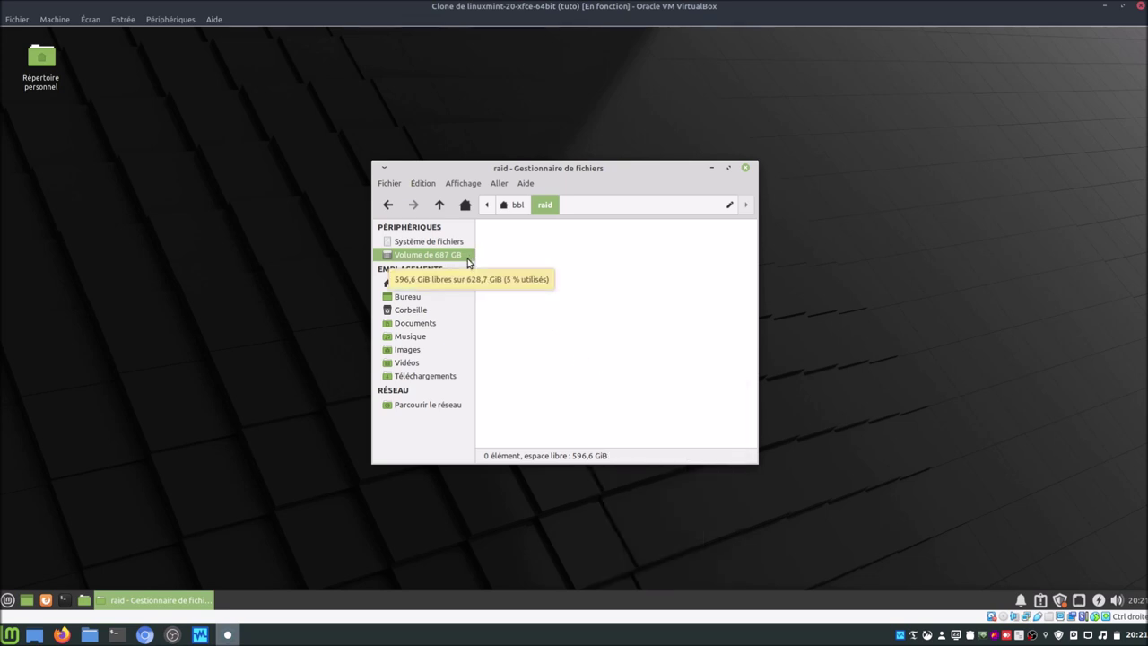
click(64, 599)
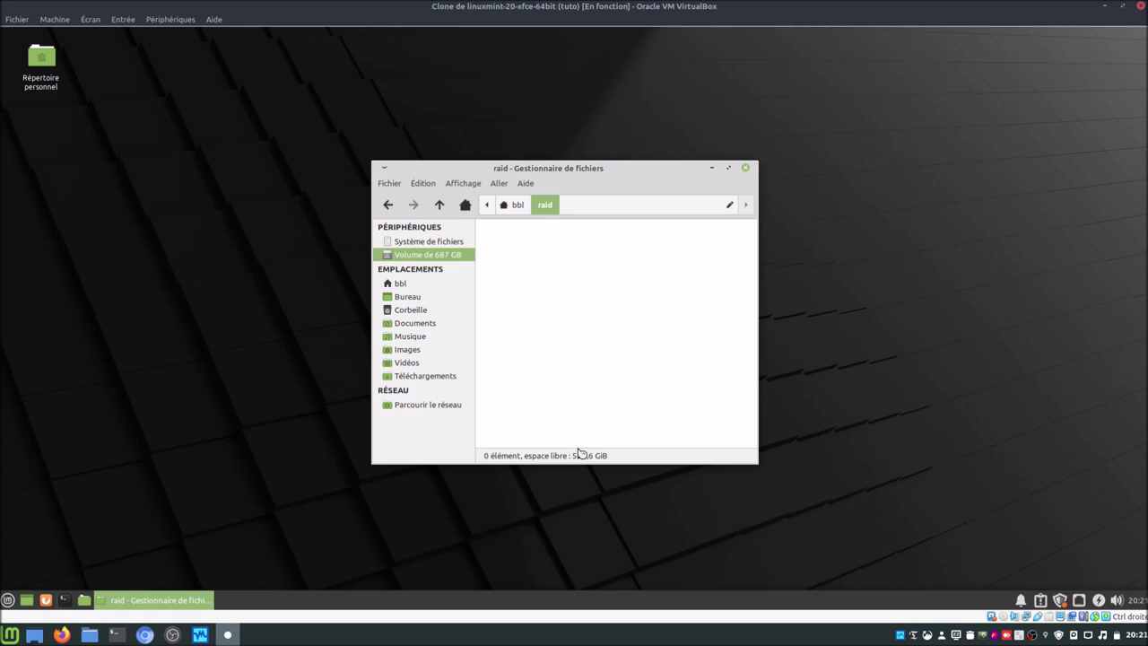
drag(620, 187, 873, 299)
Step: List the home folder and run sudo chown -R bbl raid/ with the password
text(ls)
key(Return)
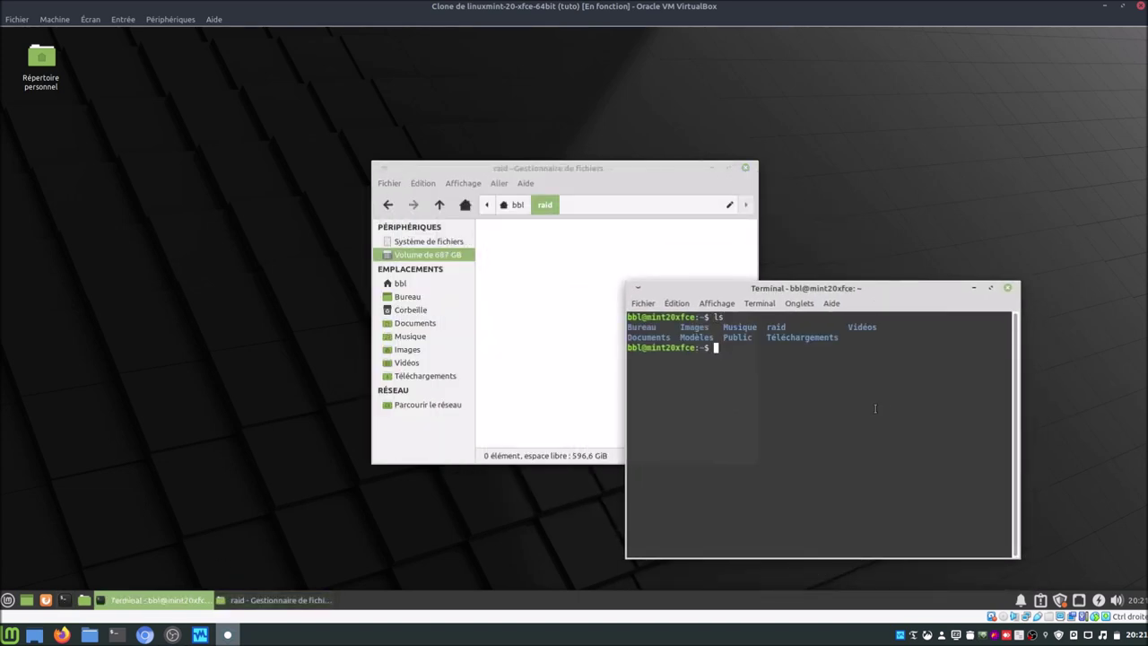
text(sudo chown -R bbl r)
key(Tab)
key(Return)
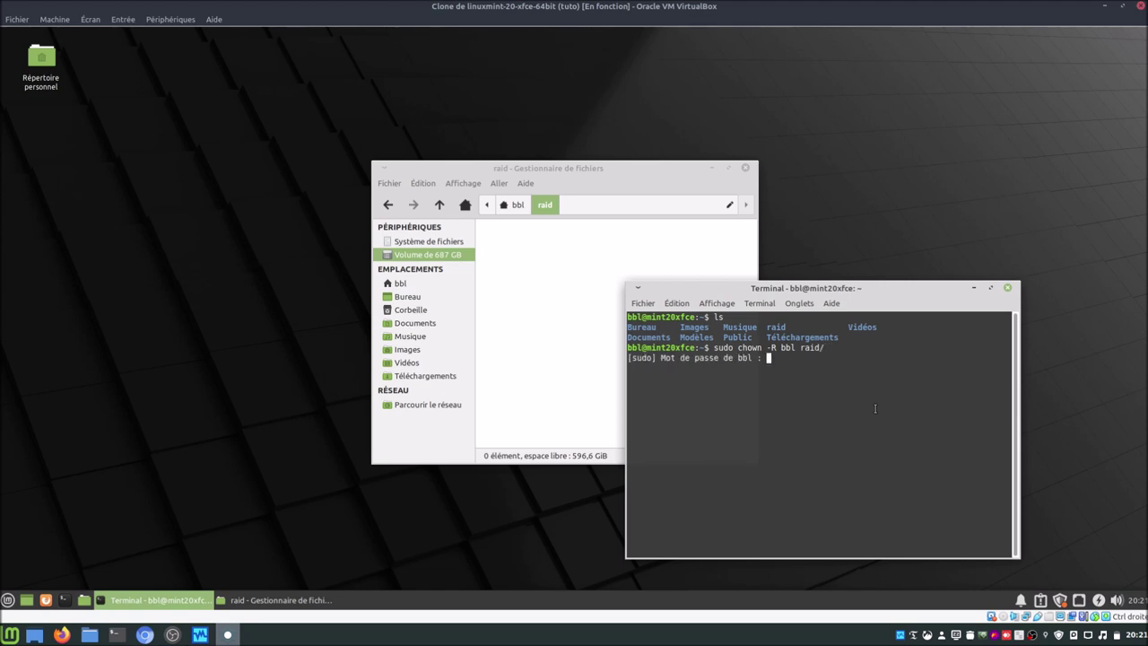
text(*******)
key(Return)
Step: Reopen raid in Nemo and check that Créer un dossier is now enabled
click(387, 205)
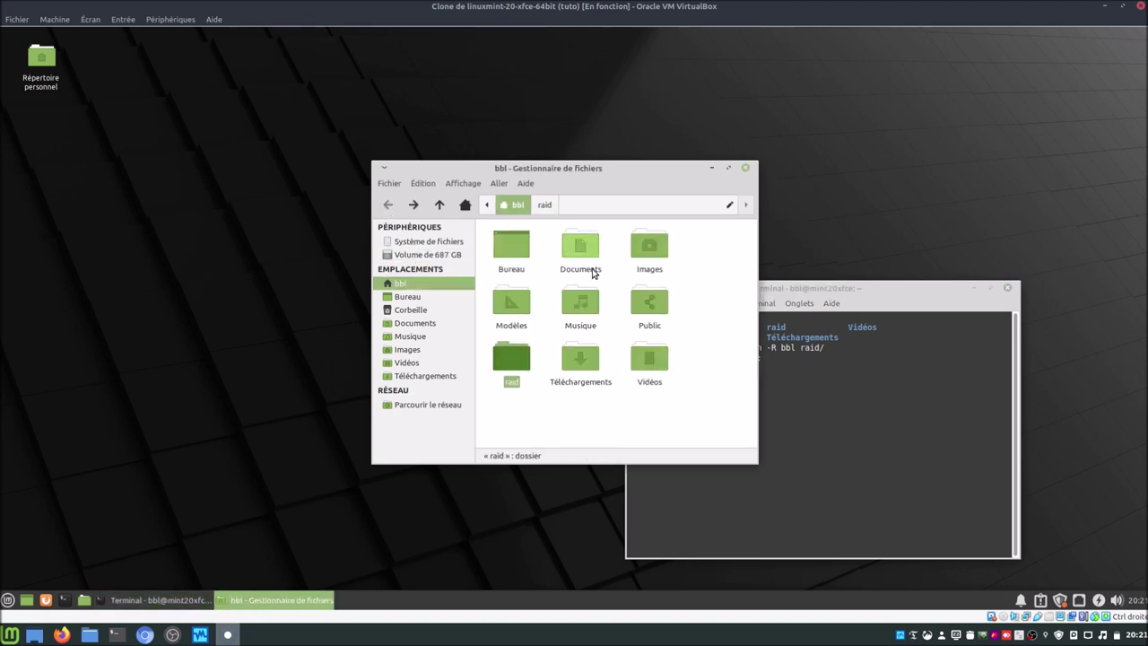
double_click(519, 354)
right_click(538, 347)
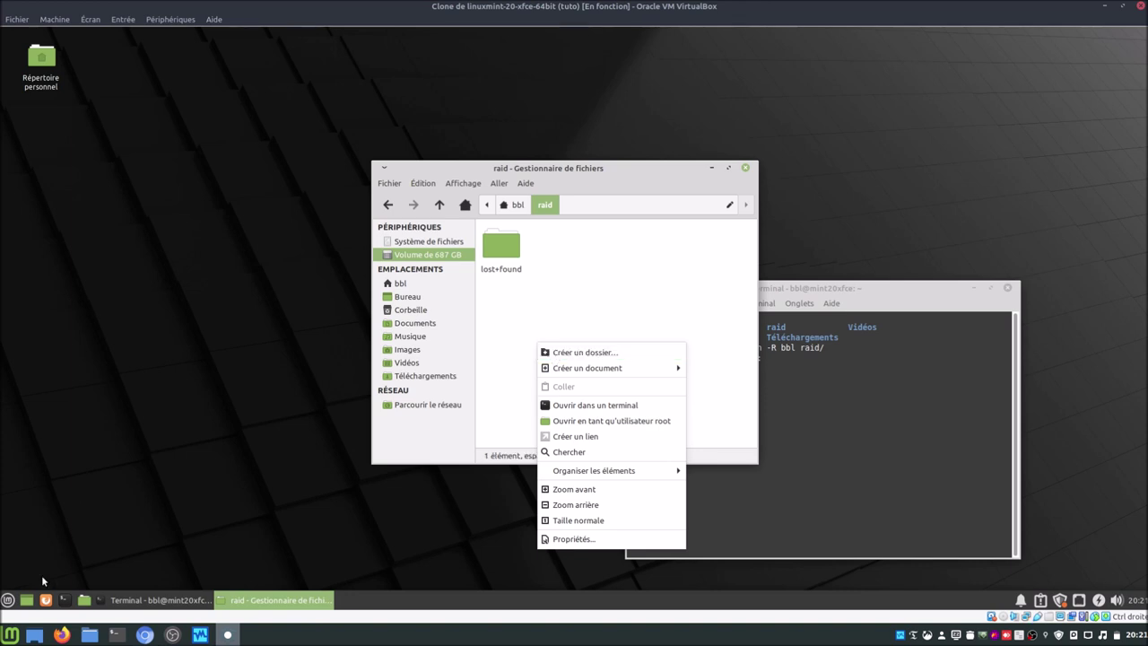
click(27, 547)
Step: Launch Disques and look over the two 344 GB disks and the 687 GB RAID-0 Array
click(7, 600)
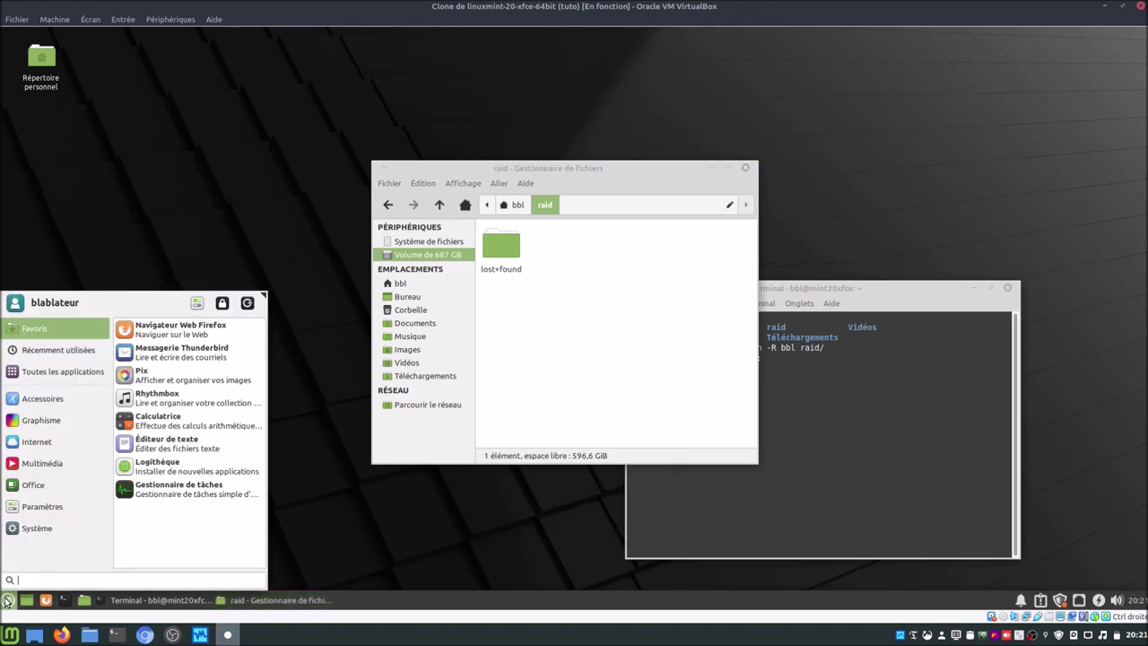
text(disque)
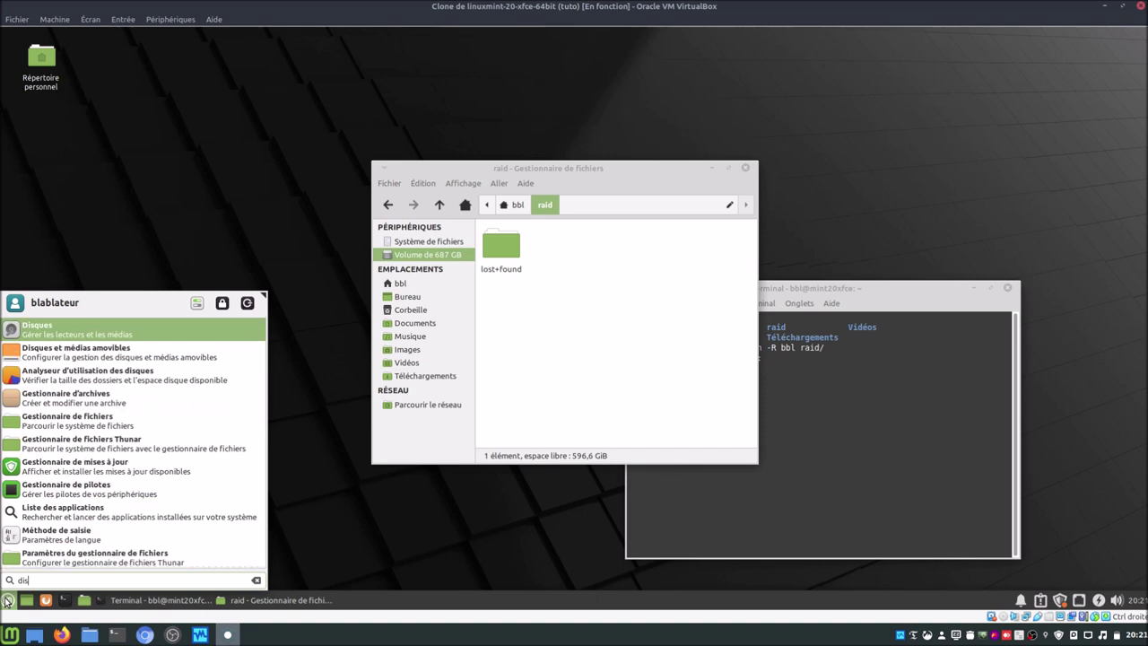
key(Return)
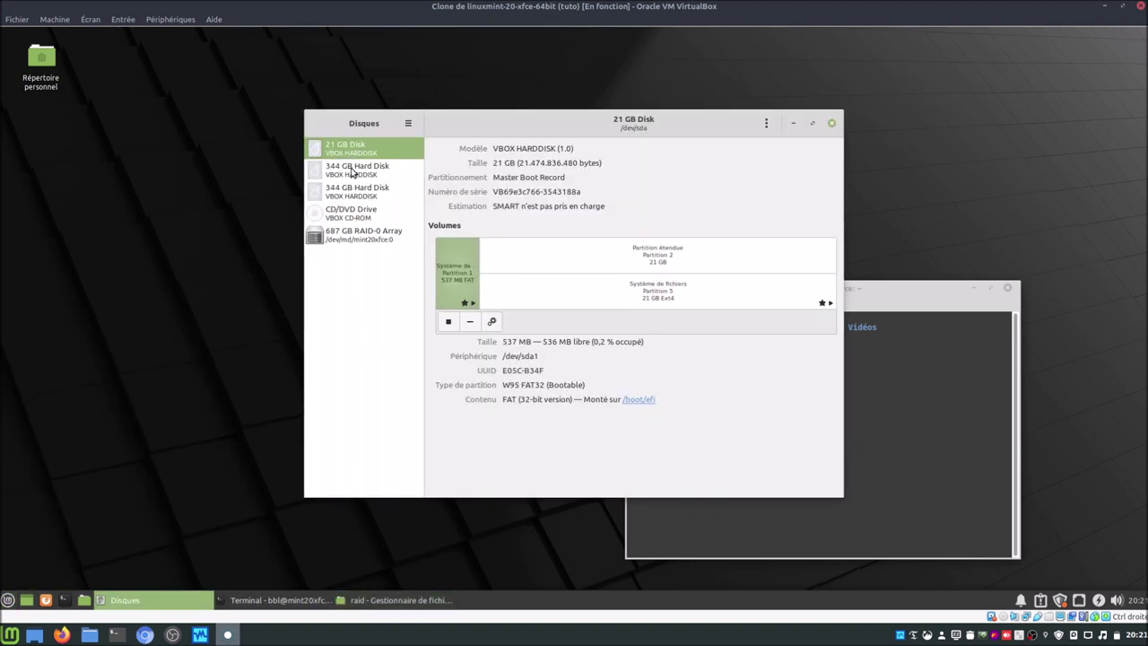
click(354, 170)
click(351, 191)
click(356, 235)
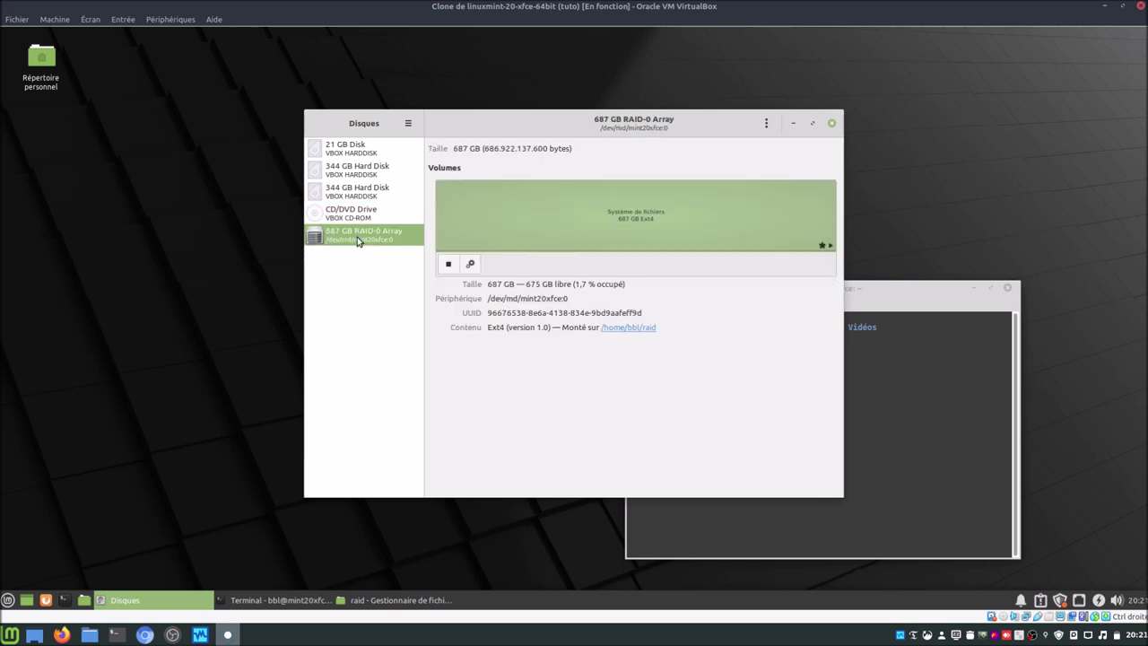
click(354, 168)
Step: Open and close Test de performance for the 344 GB disk and the RAID-0 Array
click(765, 124)
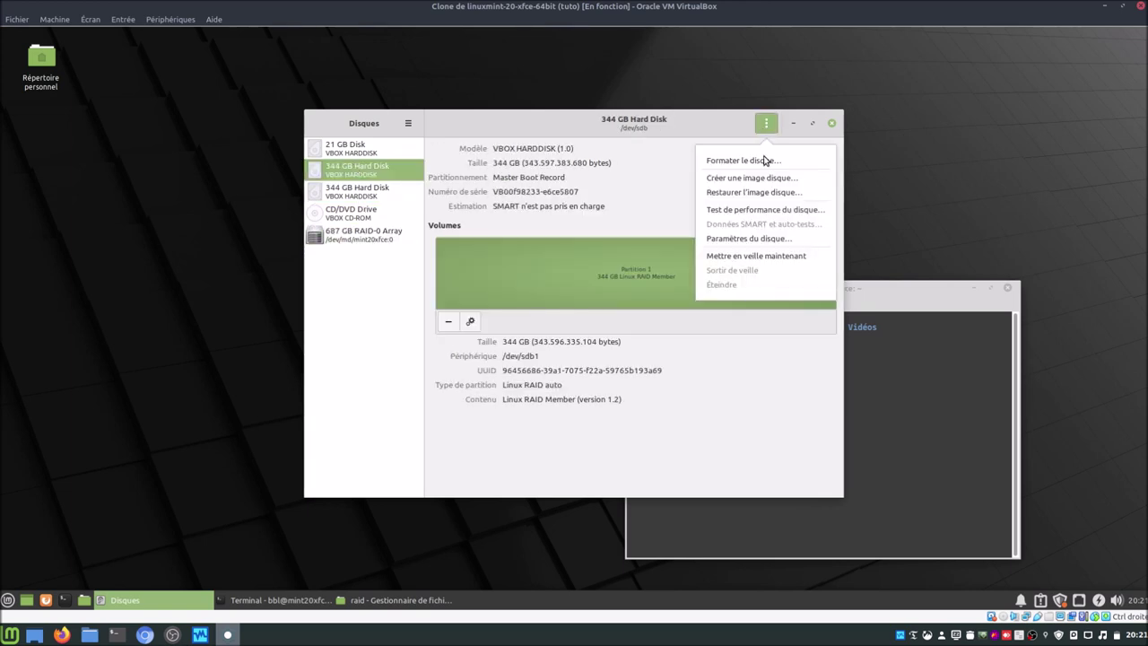
click(764, 210)
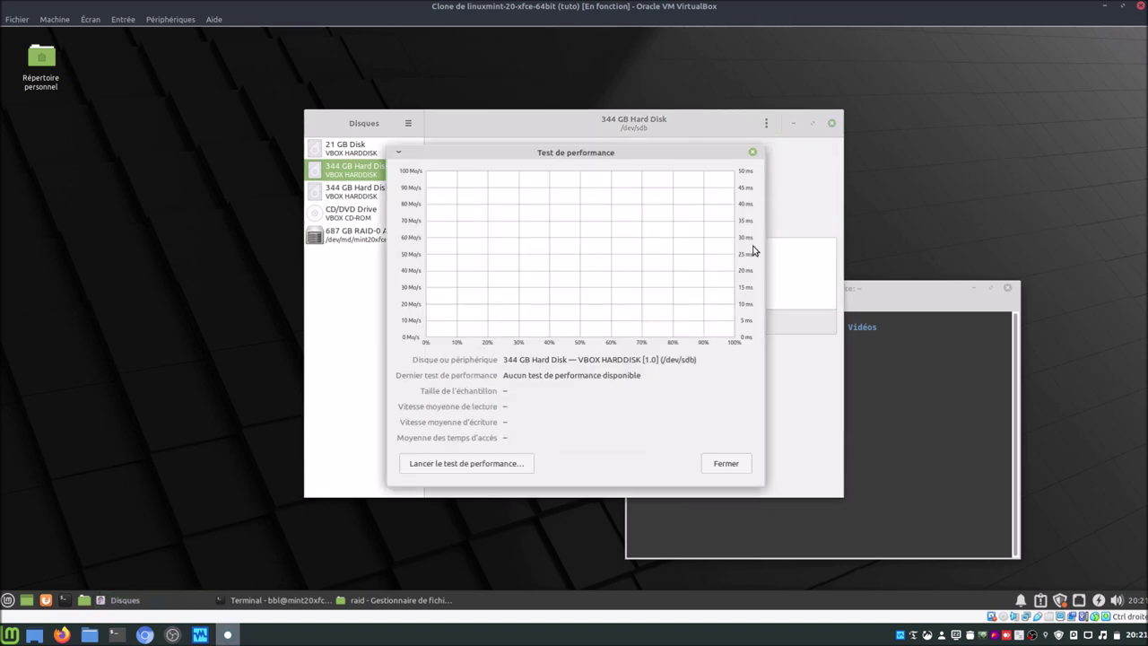
click(729, 461)
click(376, 236)
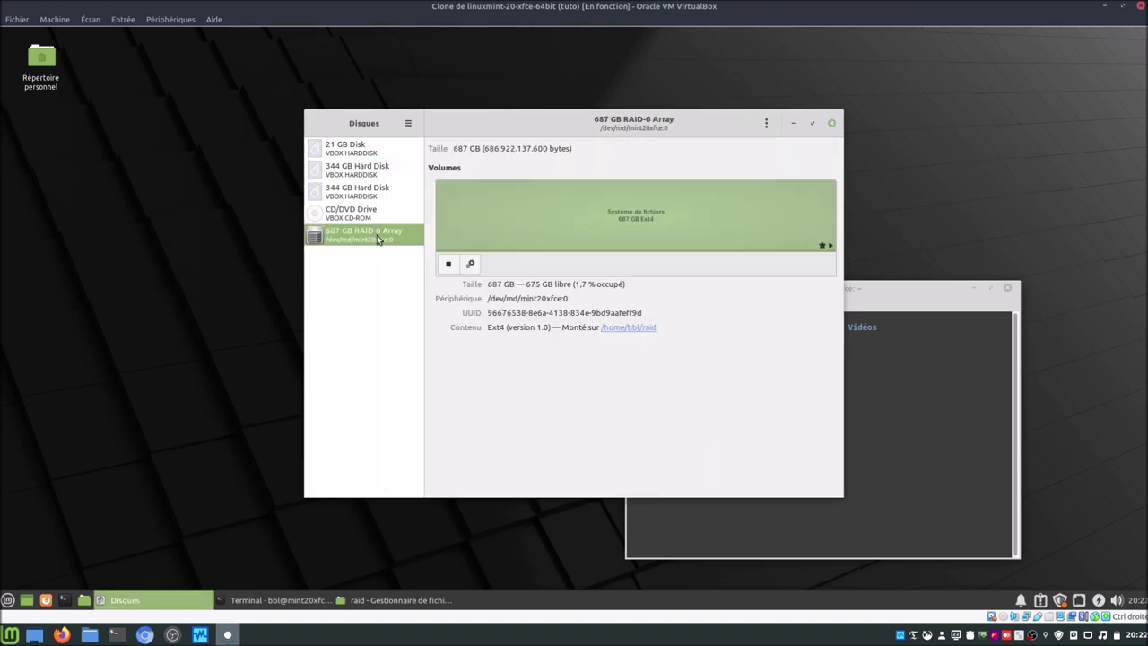
click(762, 127)
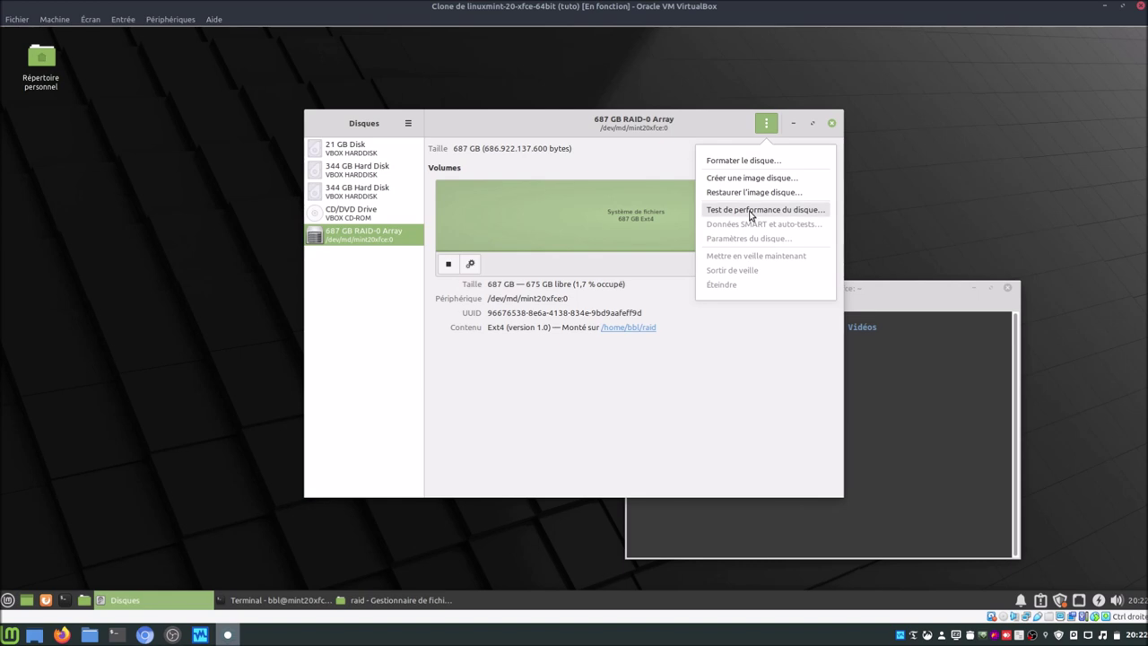
click(753, 207)
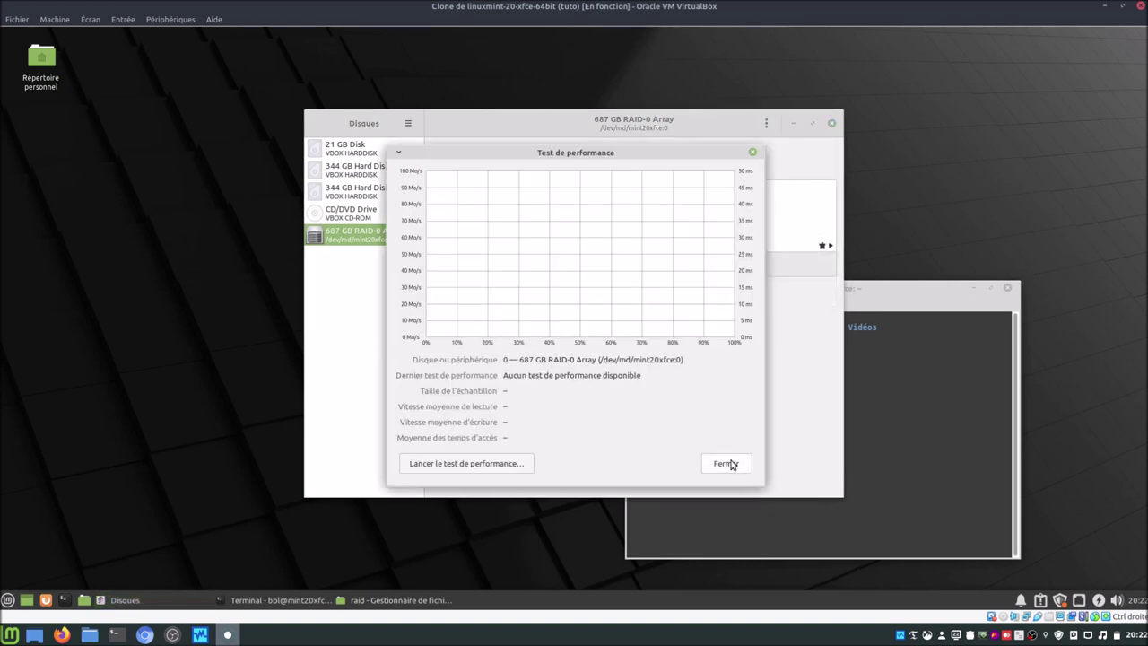
click(725, 462)
Step: Arrange Disques and the raid folder window side by side
drag(687, 142, 431, 155)
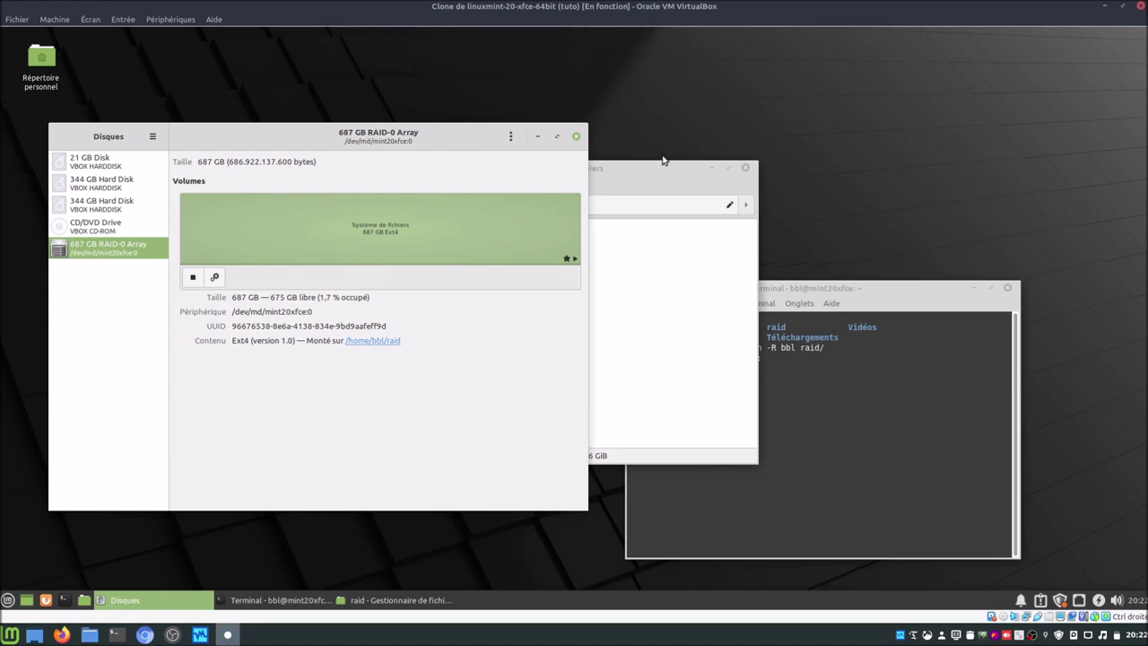
drag(661, 172, 921, 71)
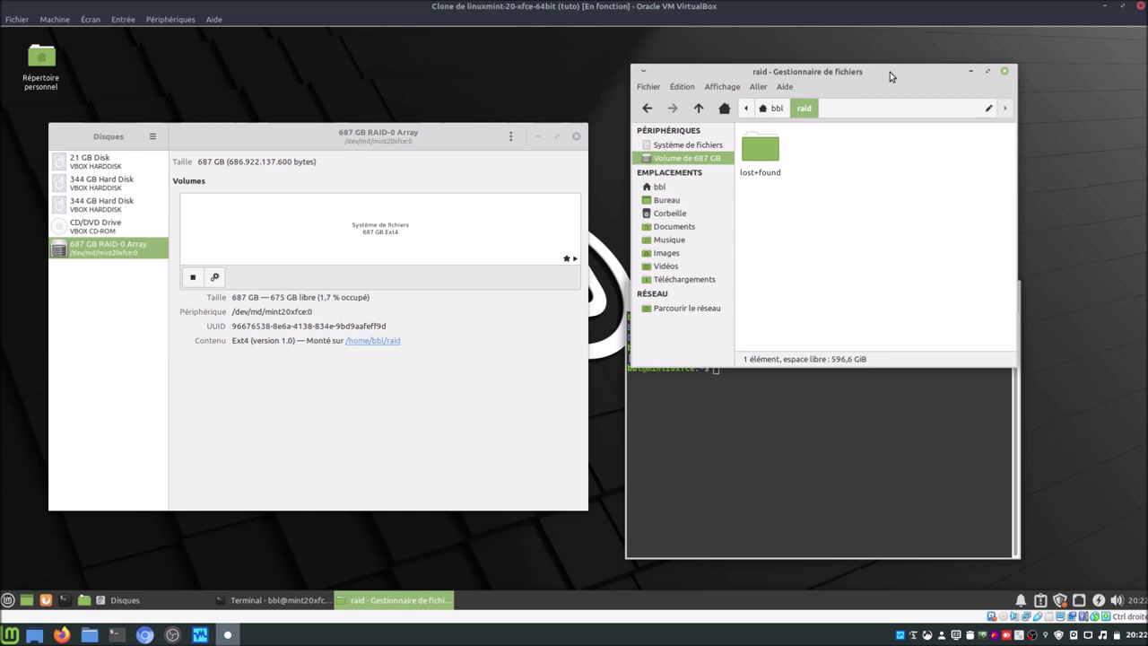
drag(404, 149, 382, 144)
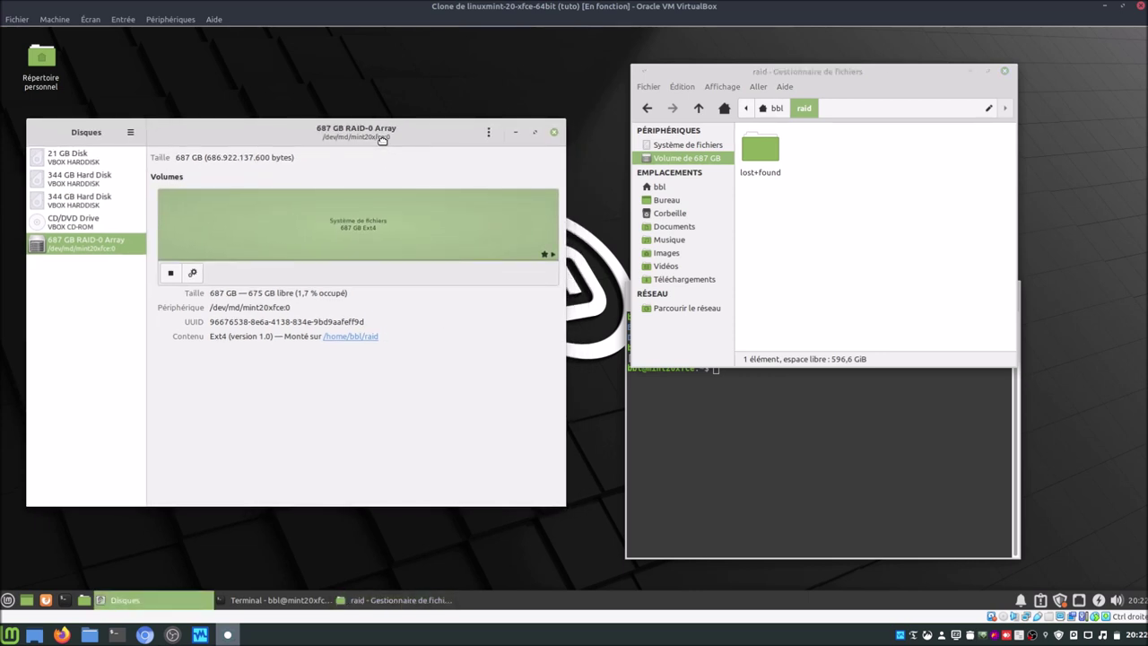